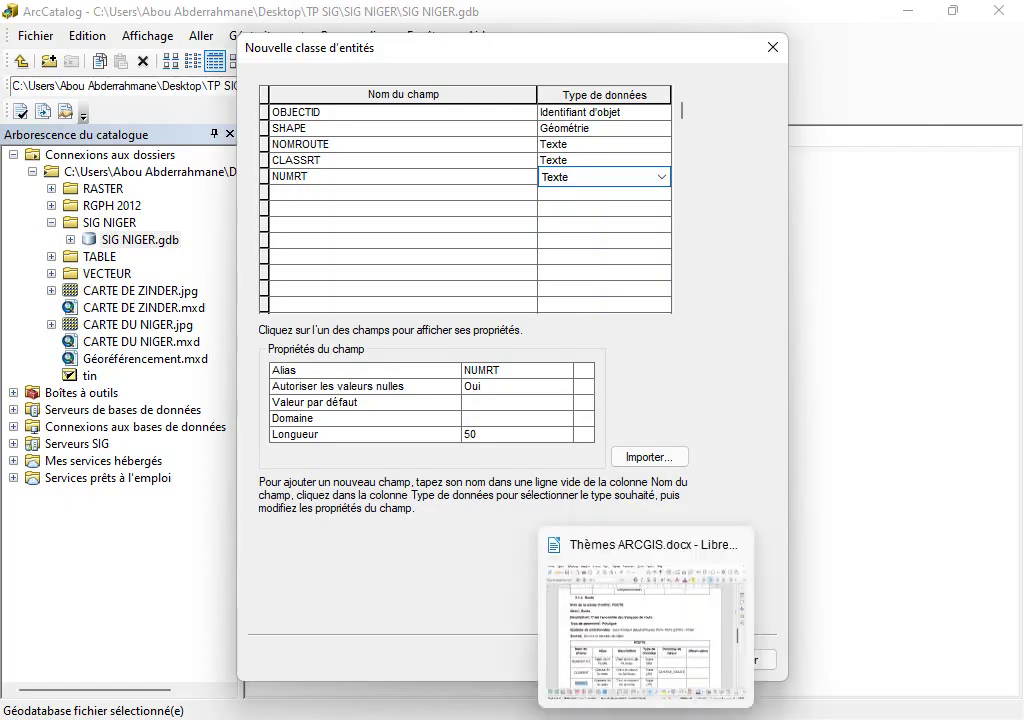
Set the NUMRT field's length to 10 and its alias to "Numéro de la route", copied from the Thèmes ARCGIS.docx document
{"action": "left_click_drag", "start_coordinate": [323, 646], "coordinate": [242, 627]}
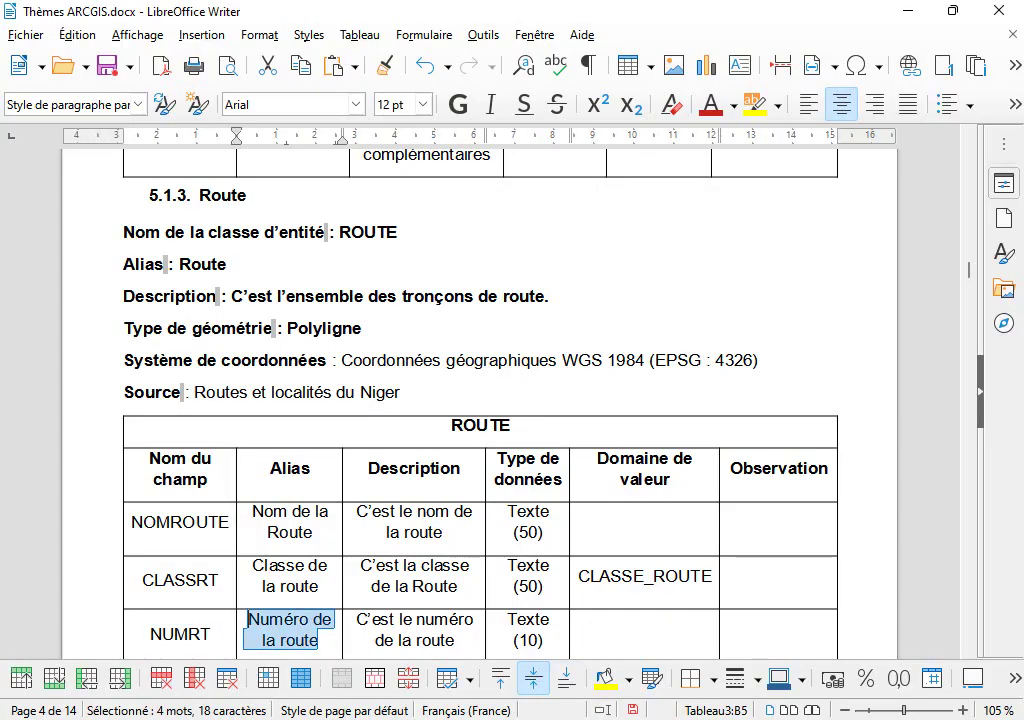
{"action": "key", "text": "alt+Tab"}
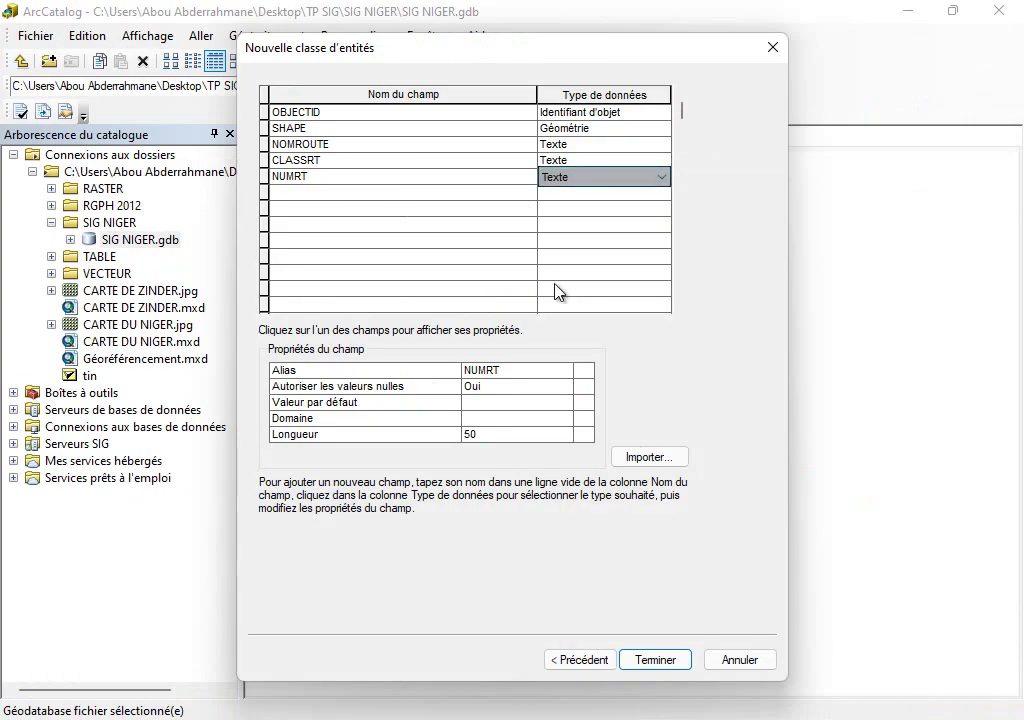
{"action": "left_click", "coordinate": [494, 431]}
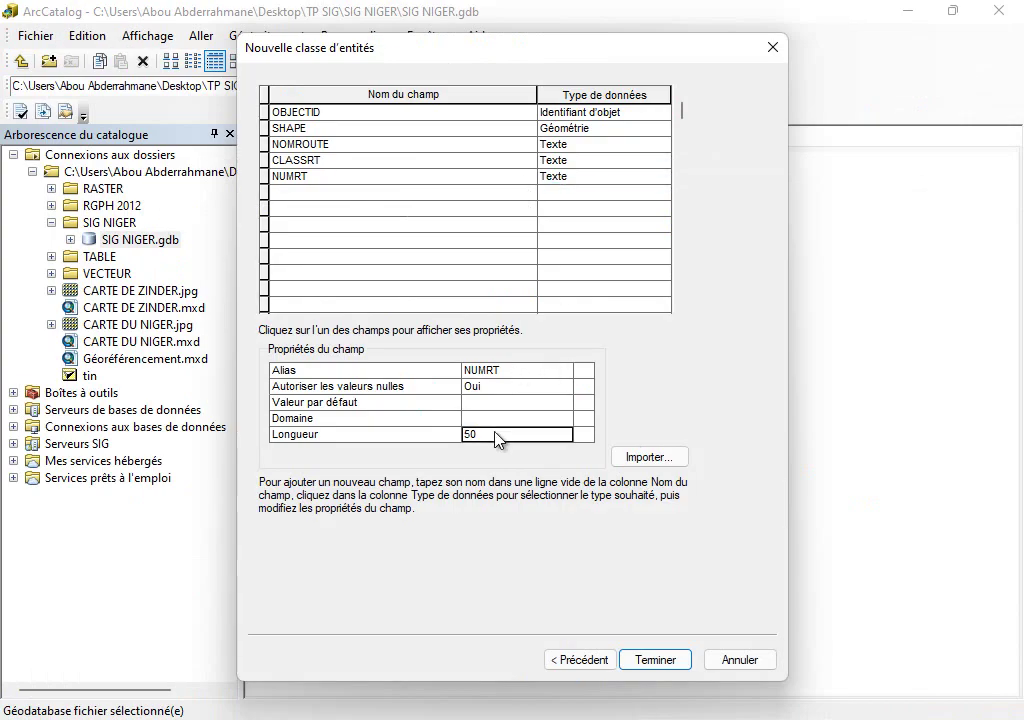
{"action": "key", "text": "BackSpace"}
{"action": "key", "text": "BackSpace"}
{"action": "type", "text": "10"}
{"action": "left_click", "coordinate": [523, 372]}
{"action": "type", "text": "Numéro de la route"}
{"action": "key", "text": "Return"}
Copy the field name LONGRT from the ROUTE table in the Writer document and add it as a new field in ArcCatalog
{"action": "key", "text": "alt+Tab"}
{"action": "scroll", "coordinate": [366, 601], "scroll_direction": "down", "scroll_amount": 1}
{"action": "scroll", "coordinate": [366, 601], "scroll_direction": "up", "scroll_amount": 3}
{"action": "scroll", "coordinate": [366, 601], "scroll_direction": "down", "scroll_amount": 3}
{"action": "scroll", "coordinate": [366, 601], "scroll_direction": "down", "scroll_amount": 3}
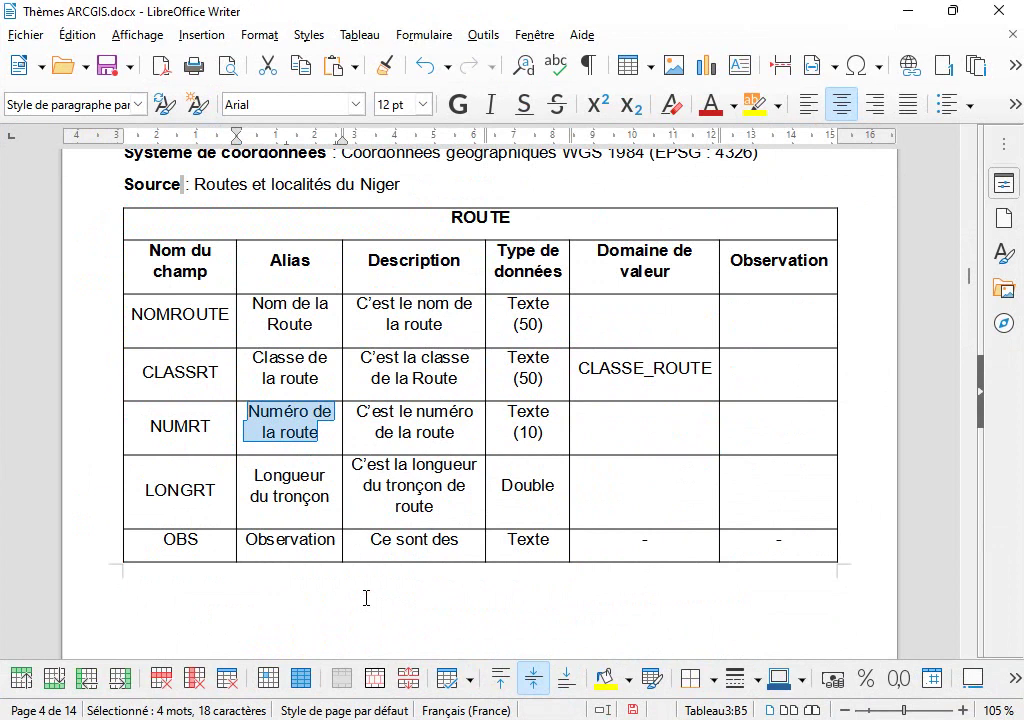
{"action": "double_click", "coordinate": [186, 492]}
{"action": "key", "text": "ctrl+c"}
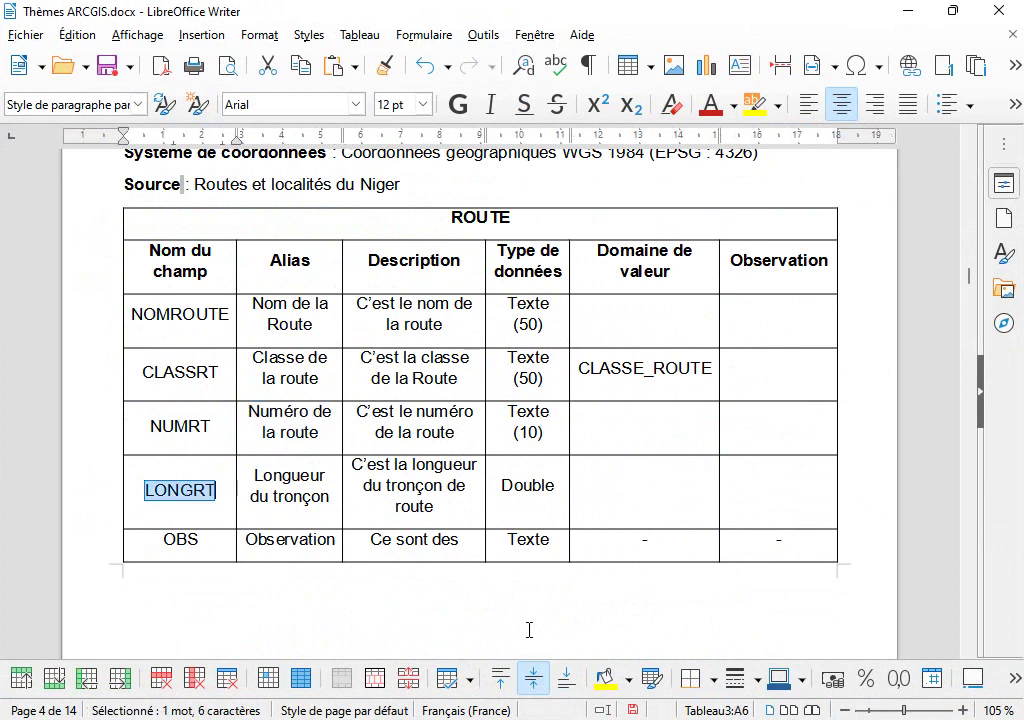
{"action": "key", "text": "alt+Tab"}
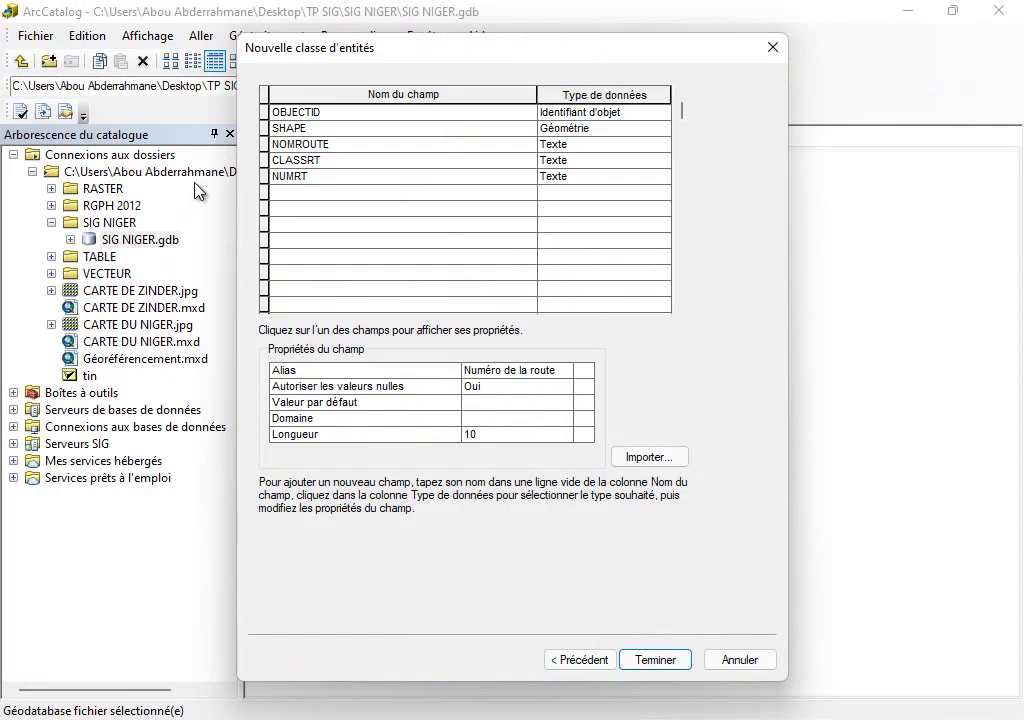
{"action": "left_click", "coordinate": [333, 192]}
{"action": "key", "text": "ctrl+v"}
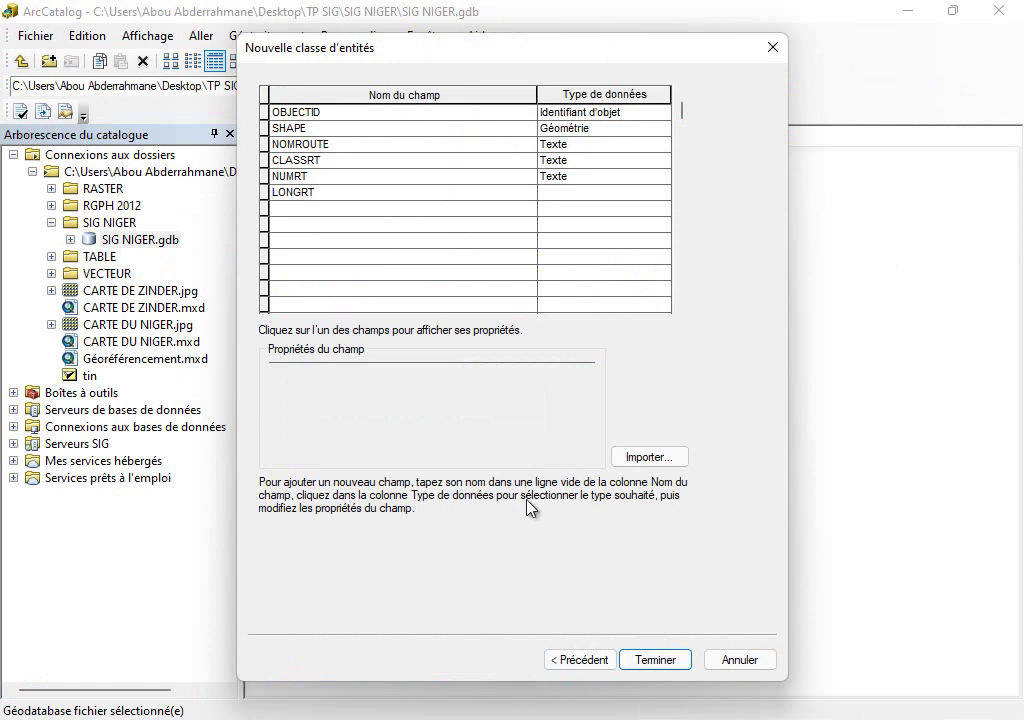
Give the LONGRT field the Double data type and the alias "Longueur du tronçon", copied from the Writer document
{"action": "key", "text": "alt+Tab"}
{"action": "left_click_drag", "start_coordinate": [329, 507], "coordinate": [251, 476]}
{"action": "key", "text": "ctrl+c"}
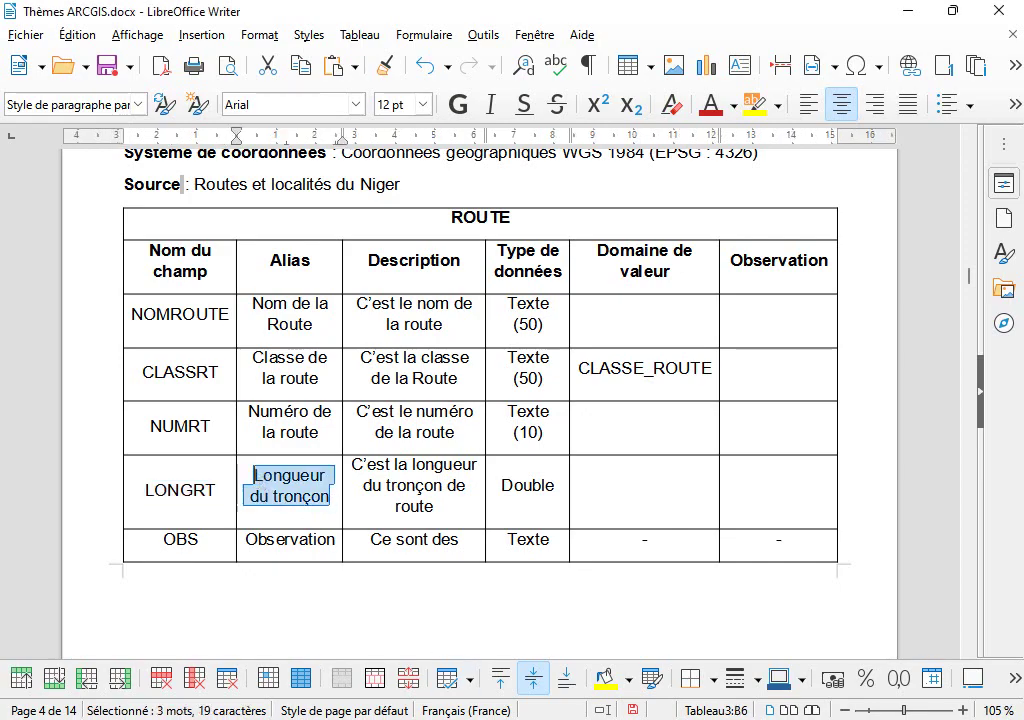
{"action": "key", "text": "alt+Tab"}
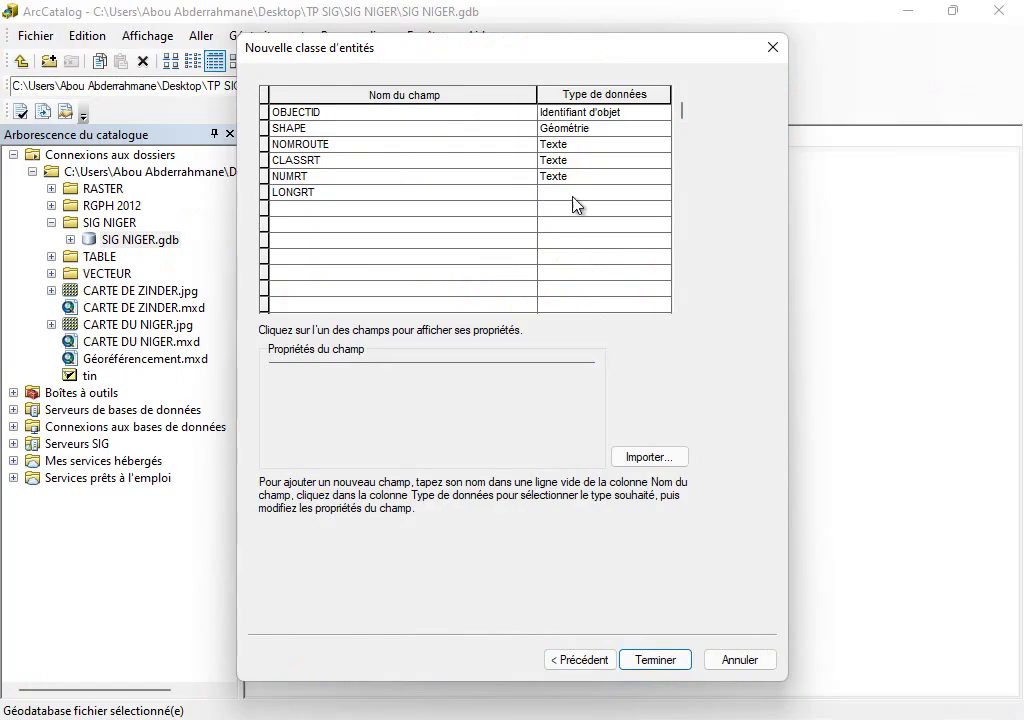
{"action": "left_click", "coordinate": [576, 192]}
{"action": "left_click", "coordinate": [592, 252]}
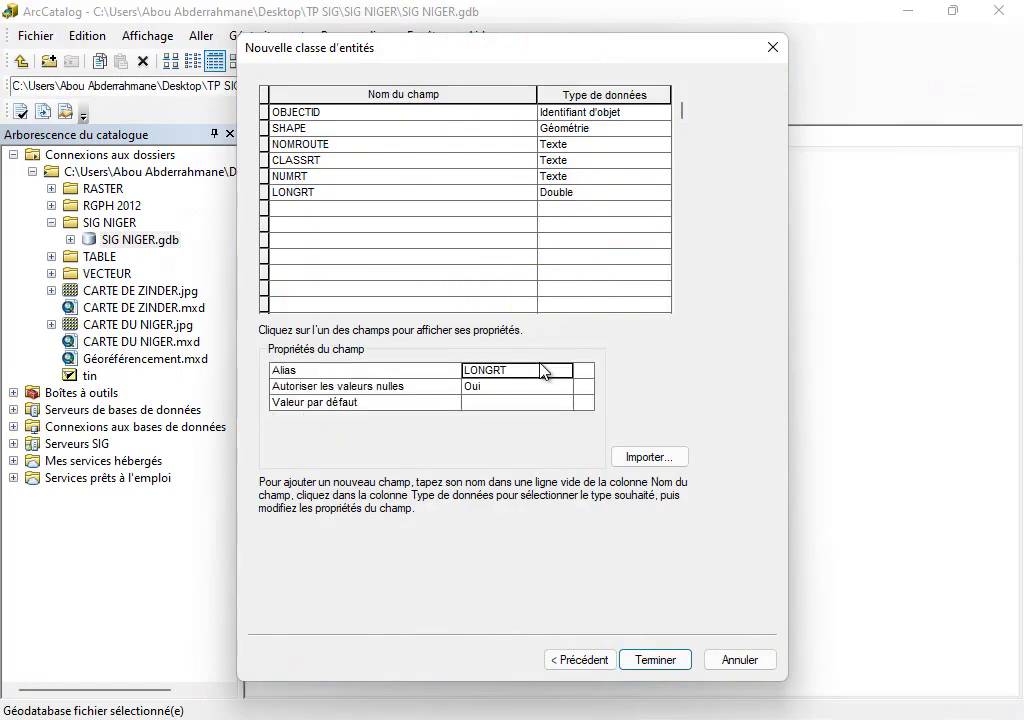
{"action": "key", "text": "ctrl+v"}
Consult the OBS row in the Writer document and add a text field OBS with the alias "Observation" in ArcCatalog
{"action": "mouse_move", "coordinate": [660, 716]}
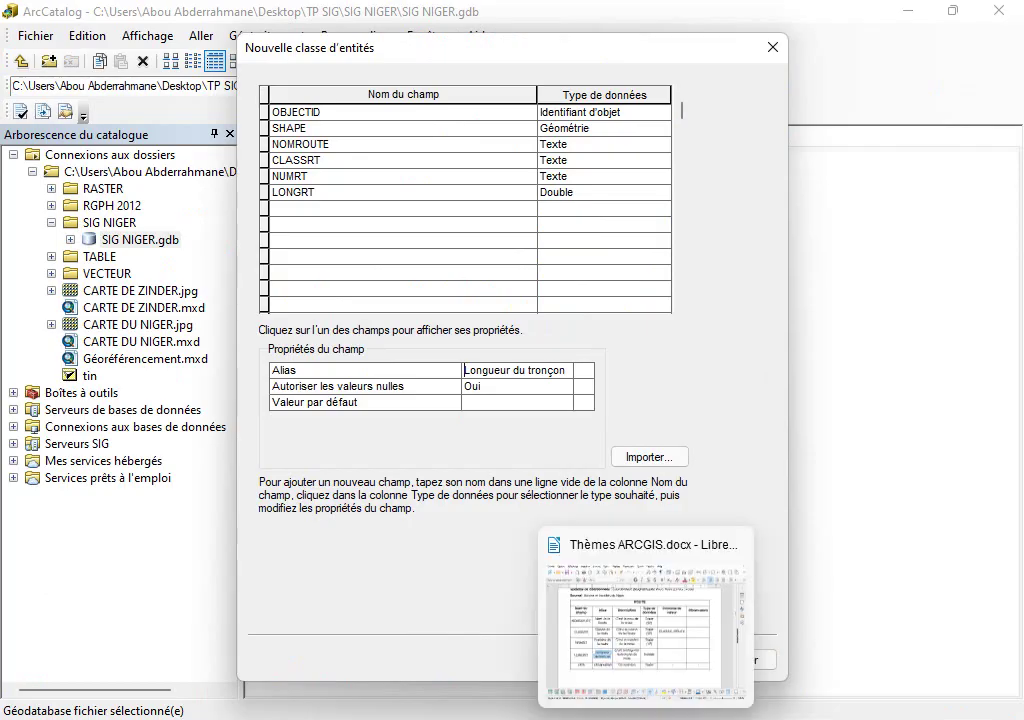
{"action": "left_click", "coordinate": [645, 615]}
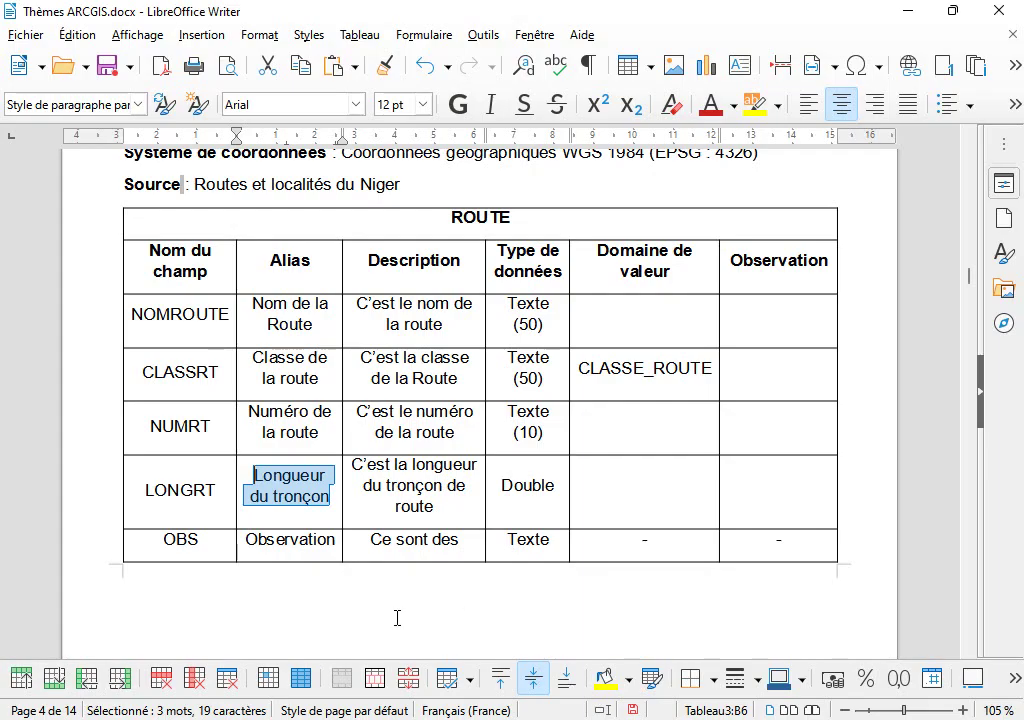
{"action": "double_click", "coordinate": [282, 549]}
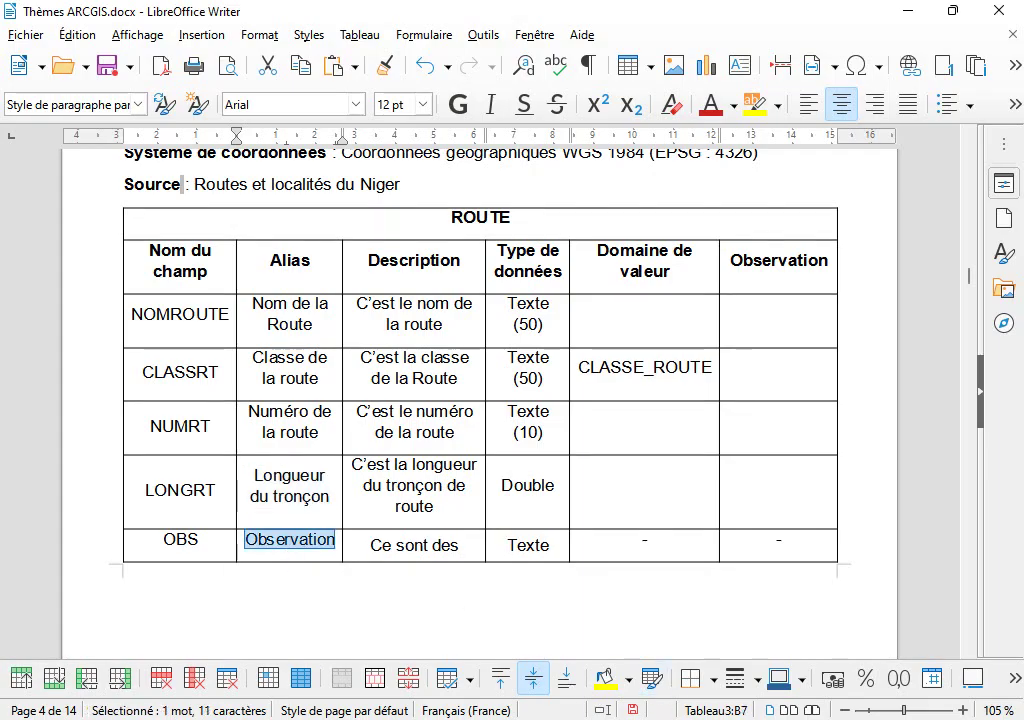
{"action": "key", "text": "alt+Tab"}
{"action": "left_click", "coordinate": [468, 211]}
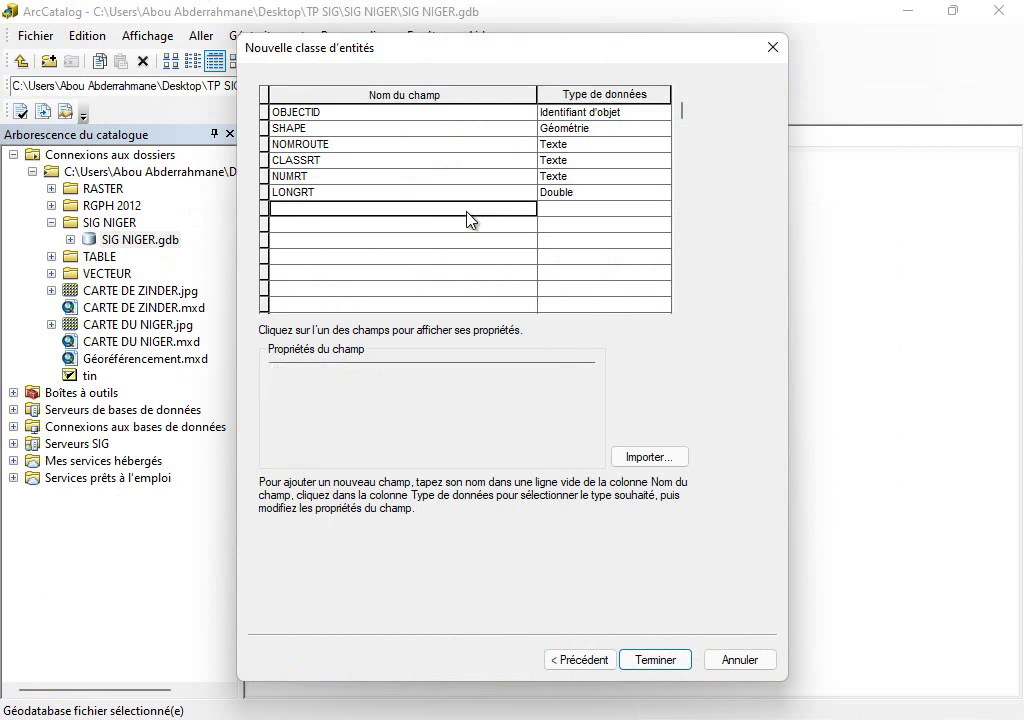
{"action": "type", "text": "OBS"}
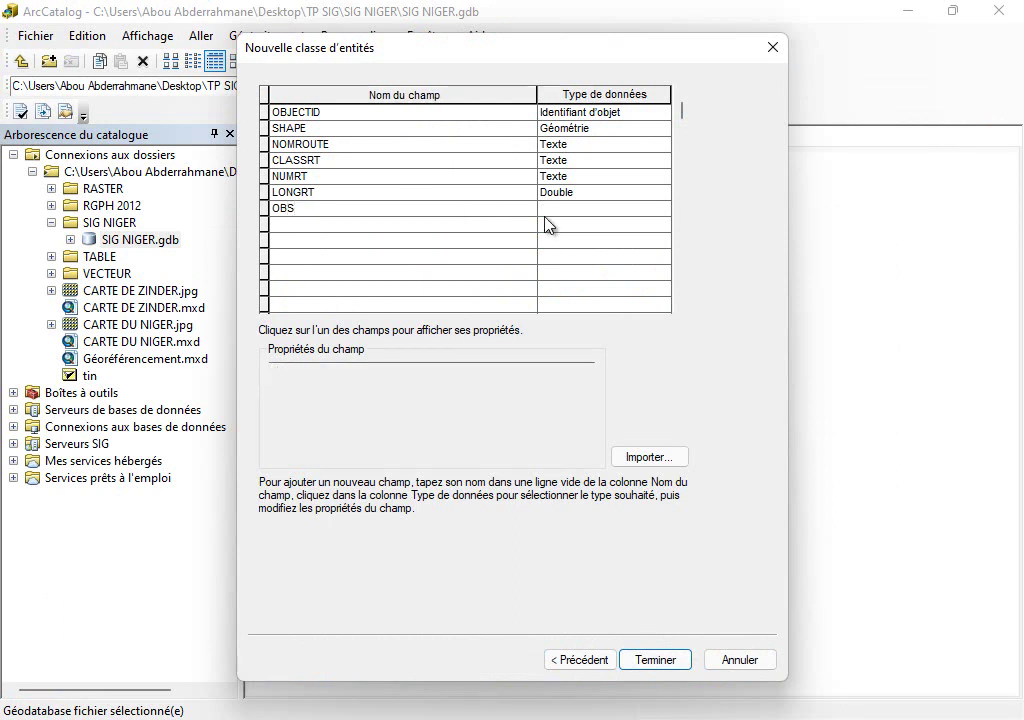
{"action": "left_click", "coordinate": [590, 208]}
{"action": "left_click", "coordinate": [519, 368]}
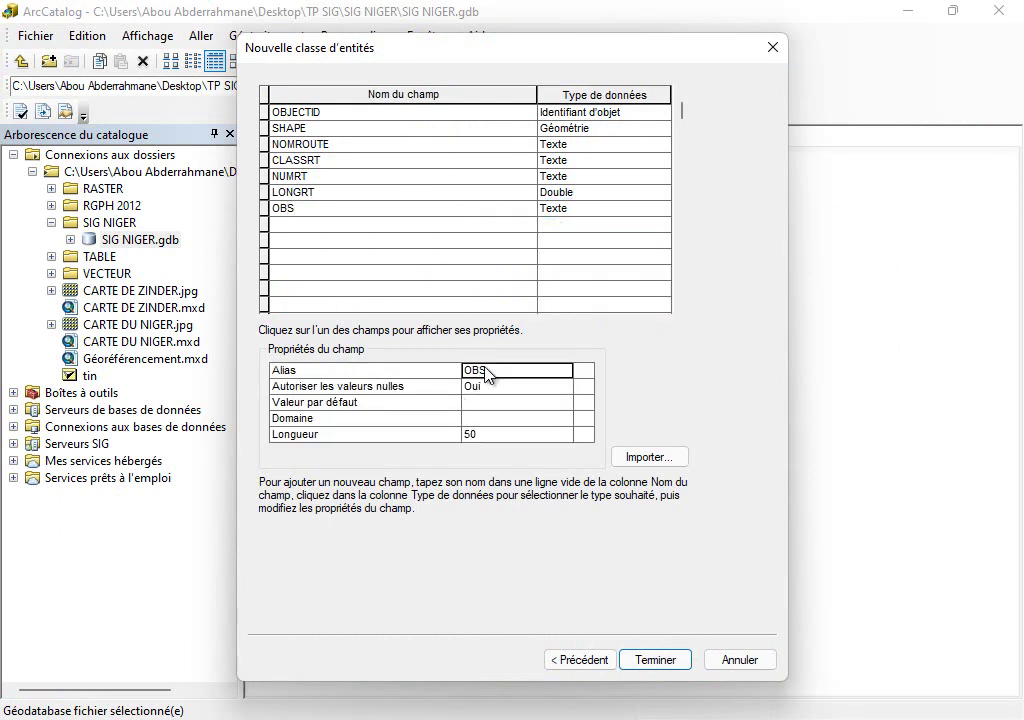
{"action": "left_click_drag", "start_coordinate": [519, 368], "coordinate": [389, 372]}
{"action": "type", "text": "Observation"}
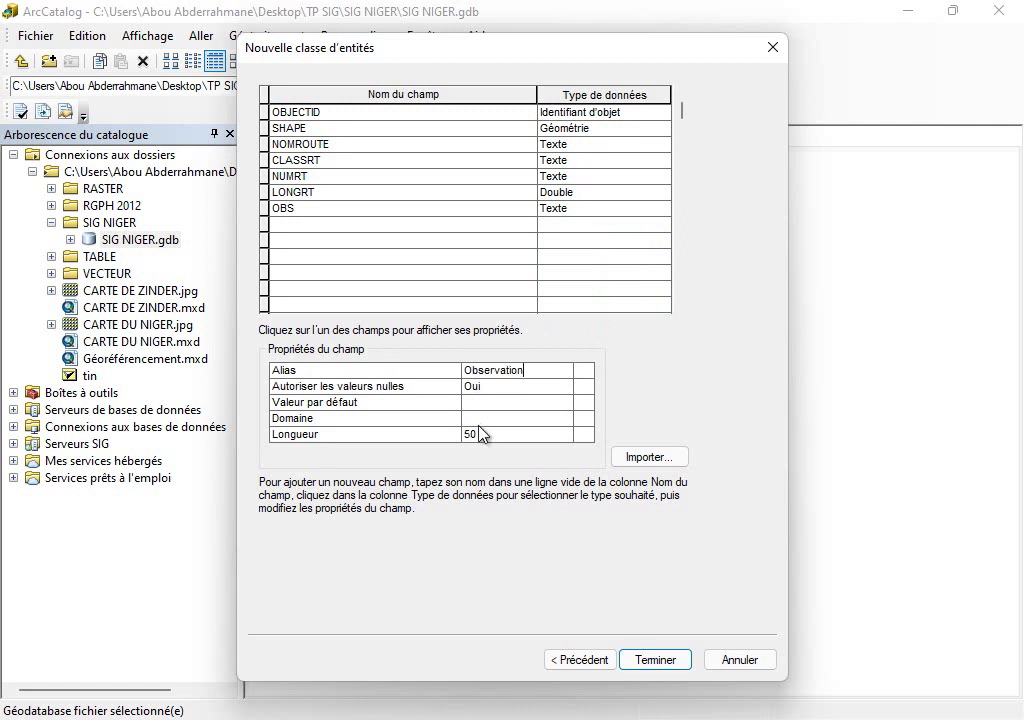
Set the OBS field's length to 254, check the ROUTE table in the document, and finish creating the feature class
{"action": "left_click", "coordinate": [491, 434]}
{"action": "double_click", "coordinate": [491, 434]}
{"action": "type", "text": "254"}
{"action": "left_click", "coordinate": [655, 660]}
{"action": "key", "text": "alt+Tab"}
{"action": "scroll", "coordinate": [469, 513], "scroll_direction": "down", "scroll_amount": 1}
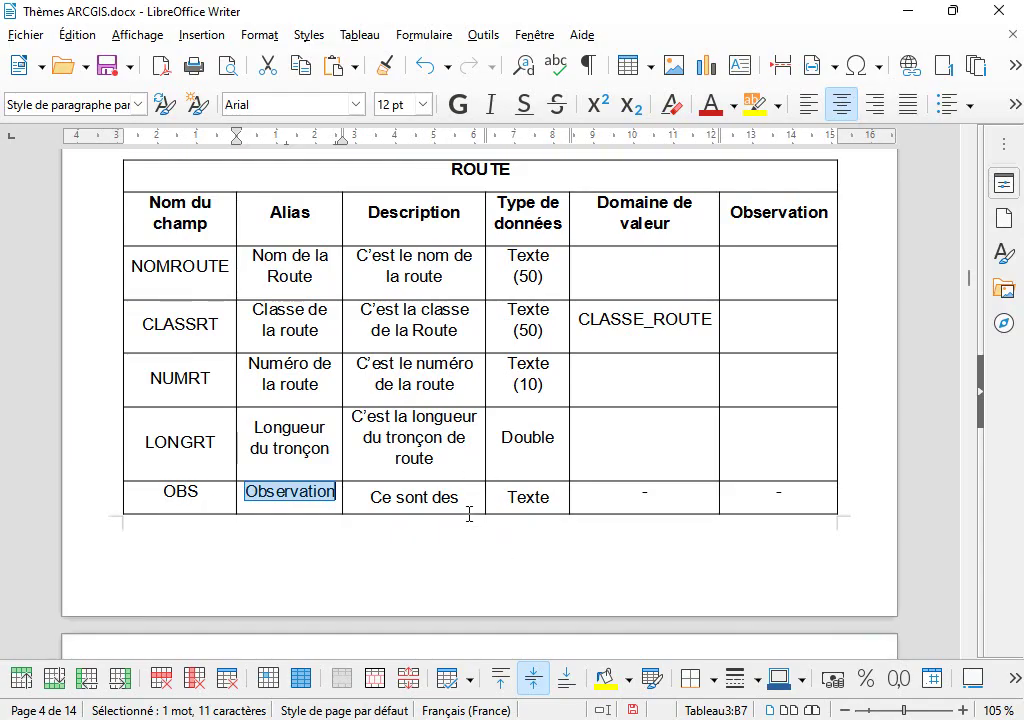
{"action": "key", "text": "alt+Tab"}
{"action": "left_click", "coordinate": [657, 662]}
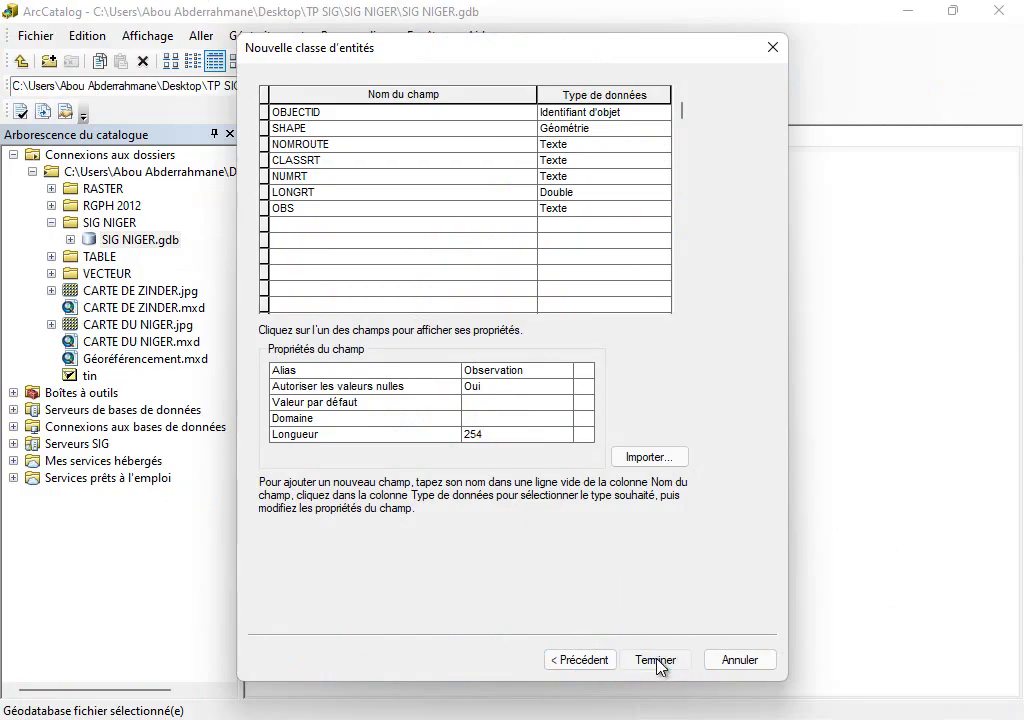
Find the Localité specification in the Writer document and start a new feature class in SIG NIGER.gdb in ArcCatalog
{"action": "key", "text": "alt+Tab"}
{"action": "scroll", "coordinate": [388, 511], "scroll_direction": "down", "scroll_amount": 7}
{"action": "scroll", "coordinate": [388, 511], "scroll_direction": "down", "scroll_amount": 4}
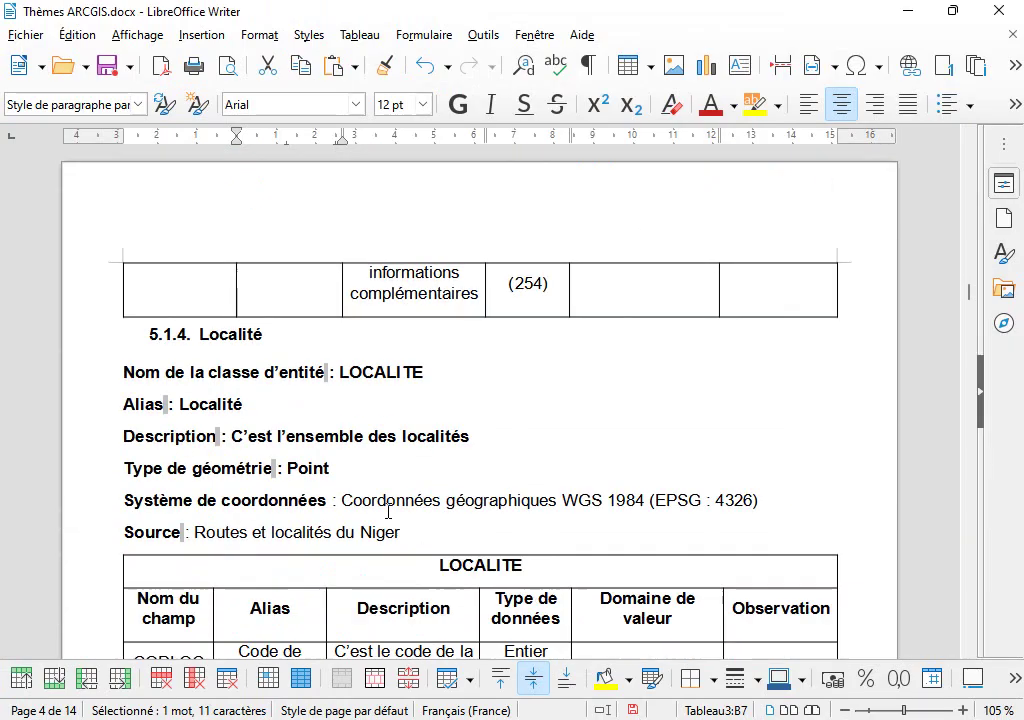
{"action": "key", "text": "alt+Tab"}
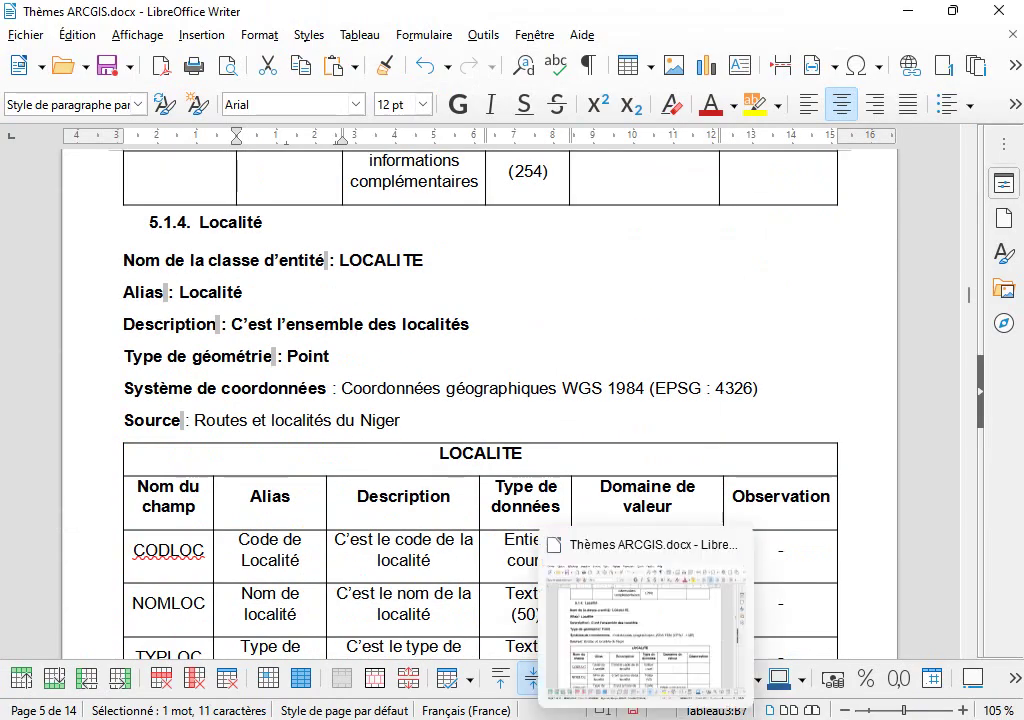
{"action": "right_click", "coordinate": [478, 318]}
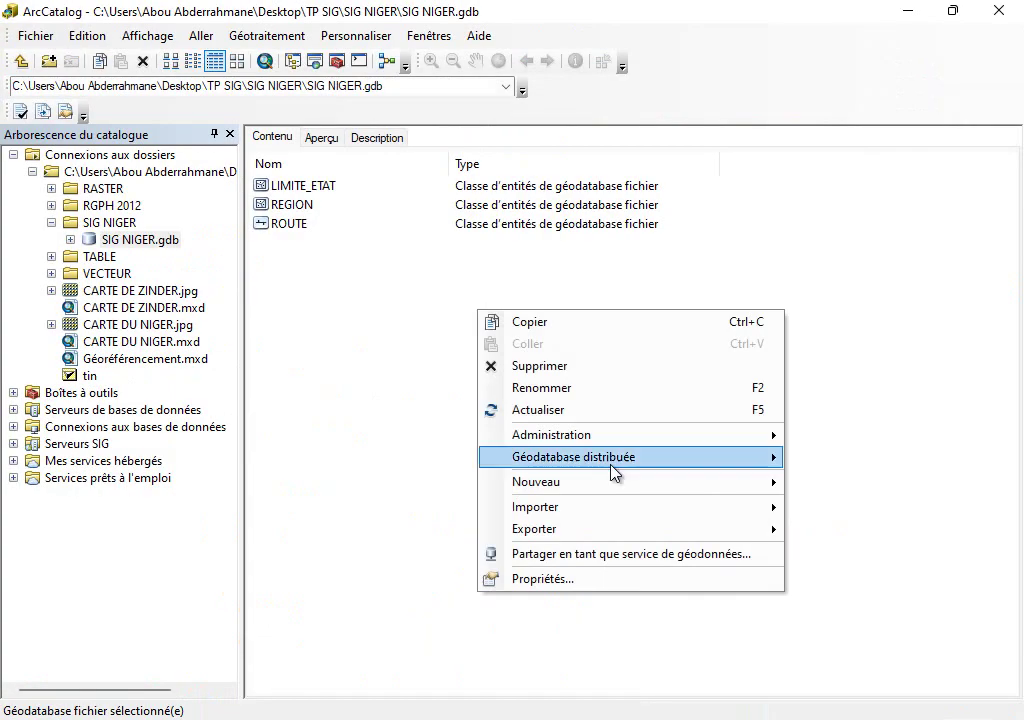
{"action": "mouse_move", "coordinate": [645, 484]}
{"action": "left_click", "coordinate": [873, 505]}
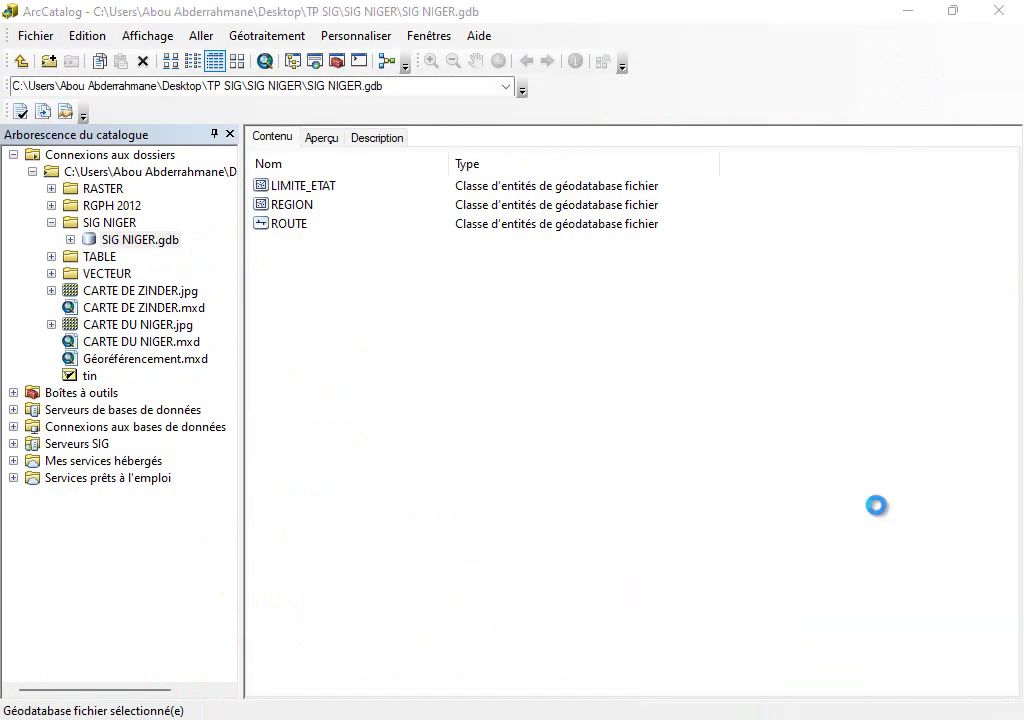
Name the new feature class LOCALITE with the alias "Localité", copying both from the Writer document
{"action": "key", "text": "alt+Tab"}
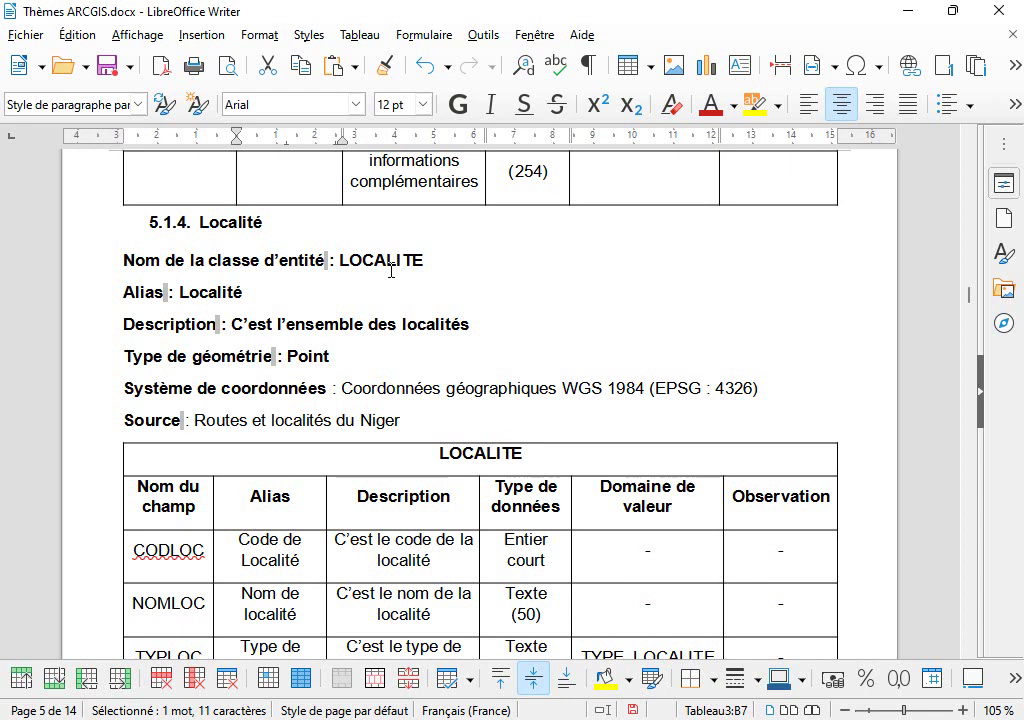
{"action": "double_click", "coordinate": [389, 260]}
{"action": "key", "text": "ctrl+c"}
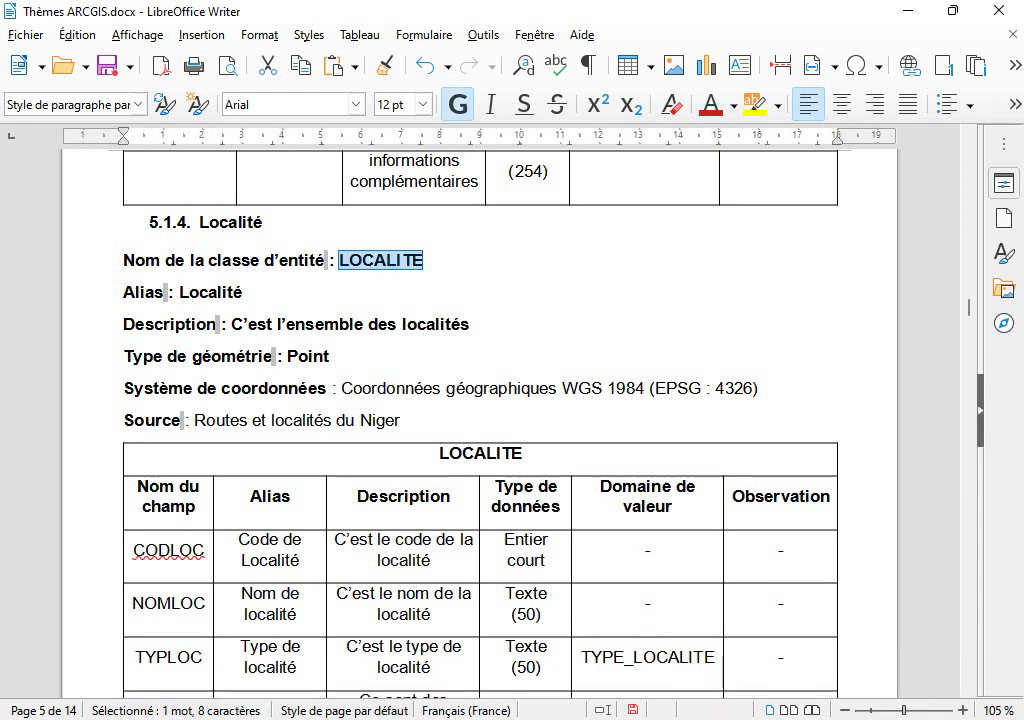
{"action": "key", "text": "alt+Tab"}
{"action": "key", "text": "ctrl+v"}
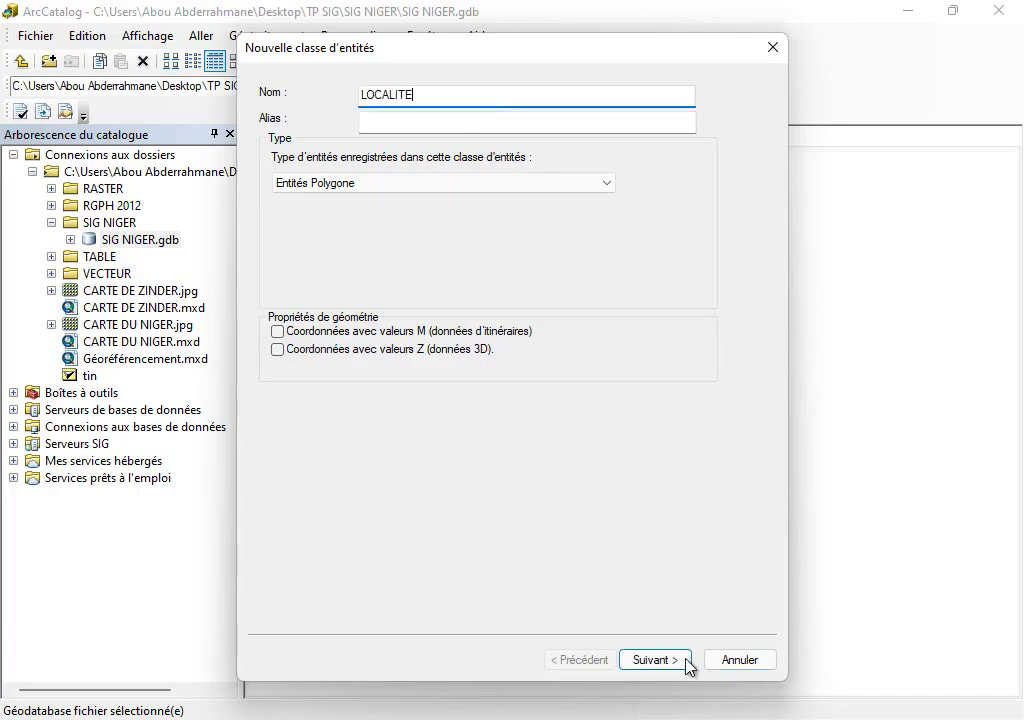
{"action": "key", "text": "alt+Tab"}
{"action": "double_click", "coordinate": [210, 290]}
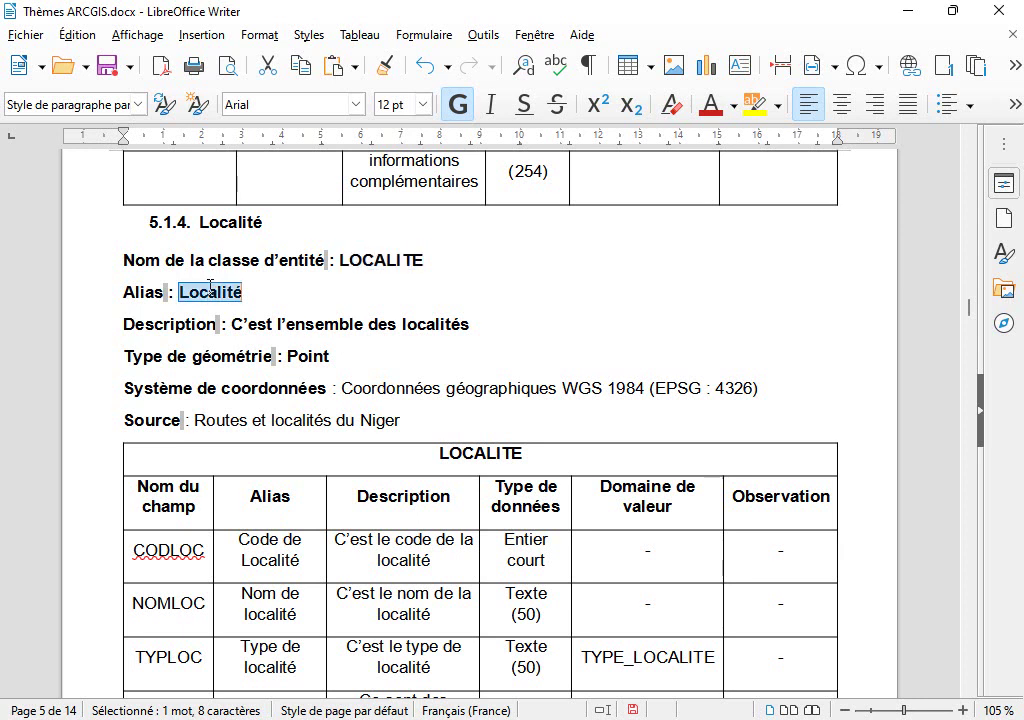
{"action": "key", "text": "alt+Tab"}
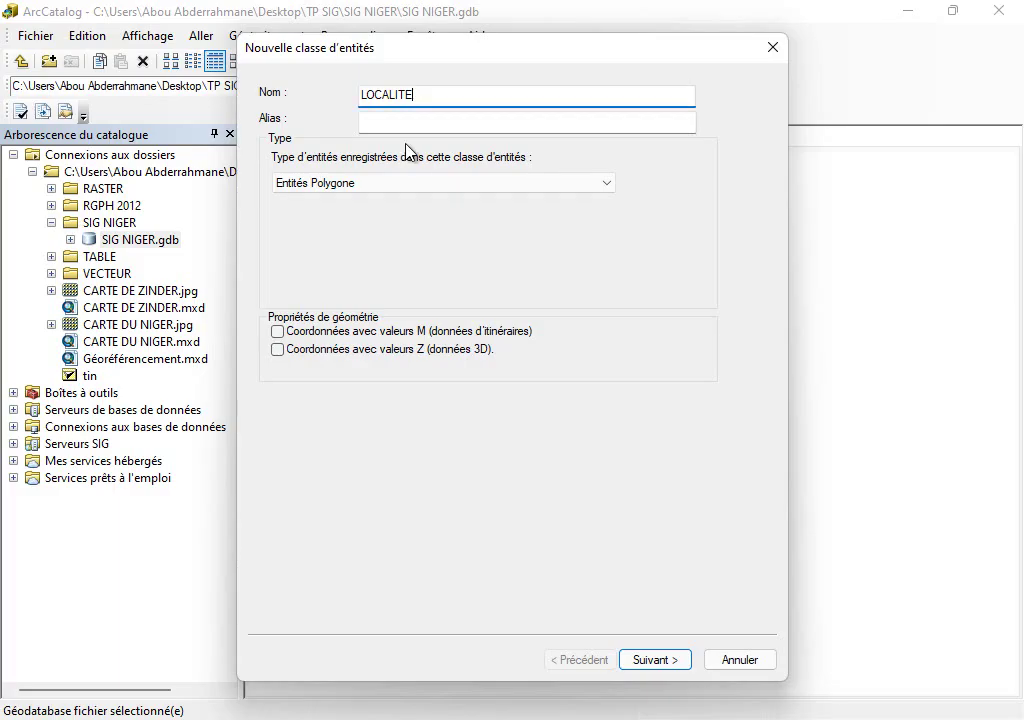
{"action": "left_click", "coordinate": [388, 122]}
{"action": "key", "text": "ctrl+v"}
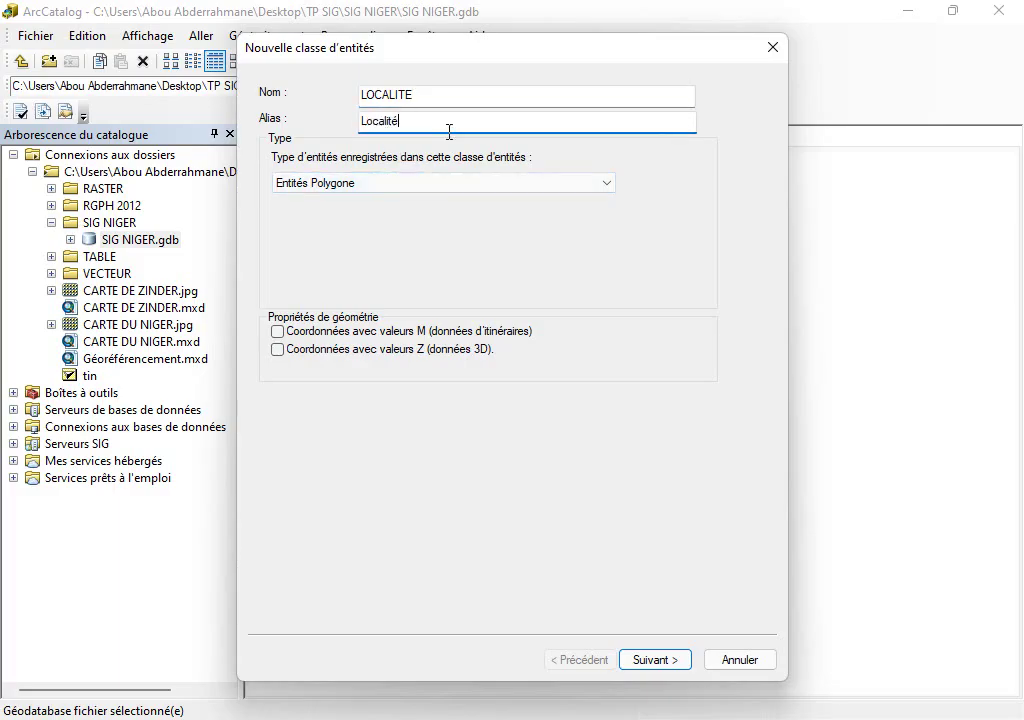
Set the geometry type to point features and accept the WGS 1984 coordinate system and default settings up to the field list
{"action": "left_click", "coordinate": [420, 186]}
{"action": "left_click", "coordinate": [345, 230]}
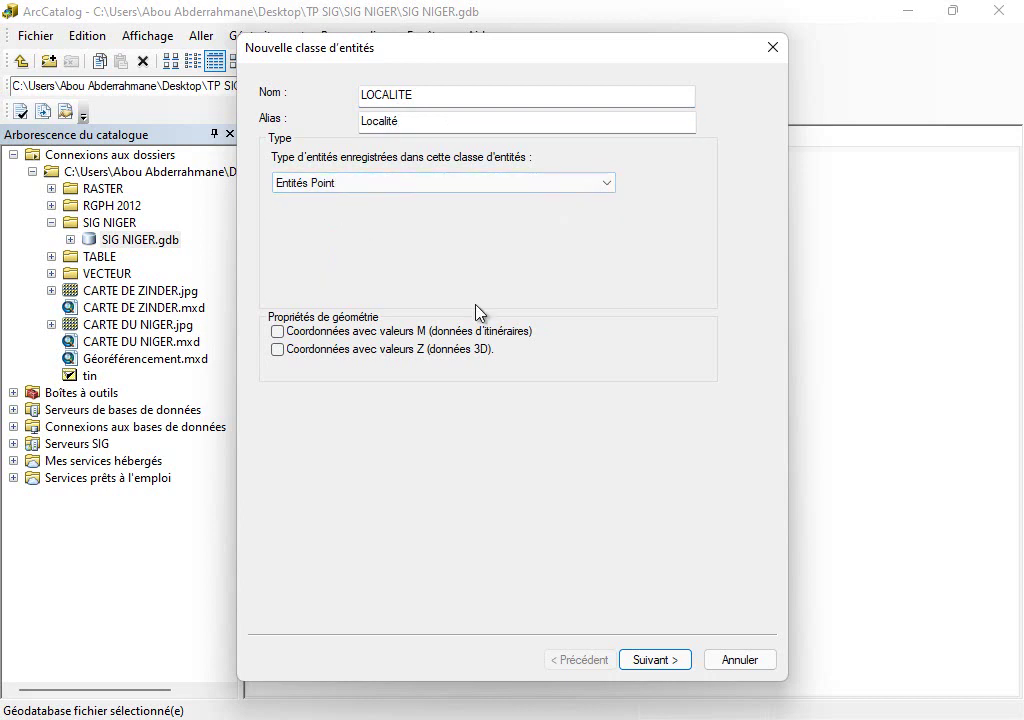
{"action": "left_click", "coordinate": [652, 660]}
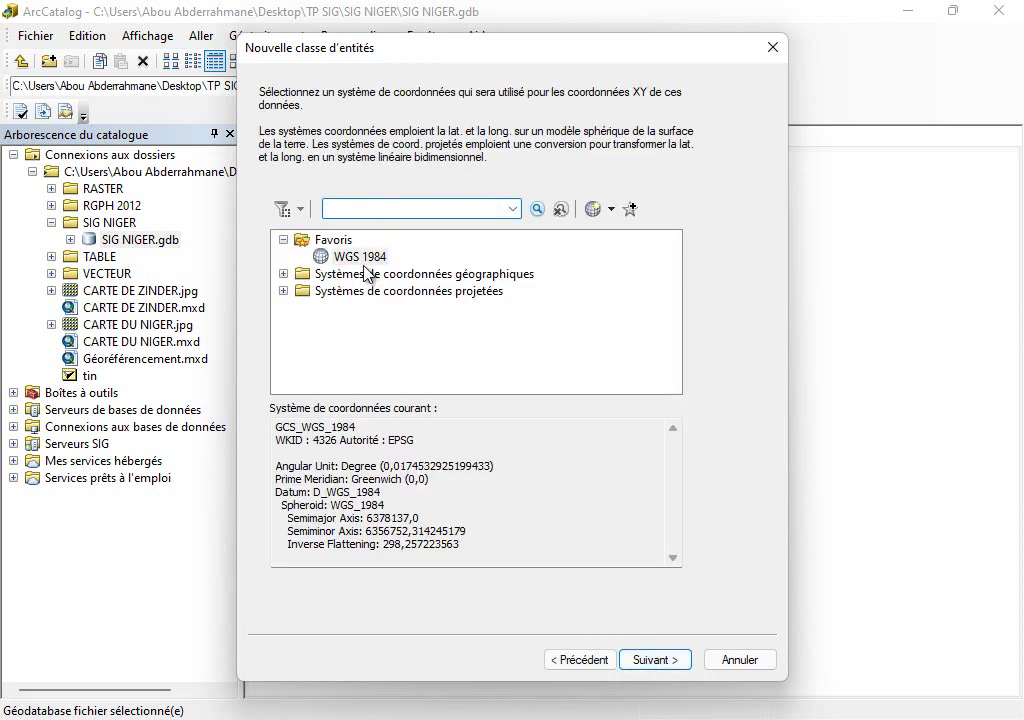
{"action": "left_click", "coordinate": [672, 665]}
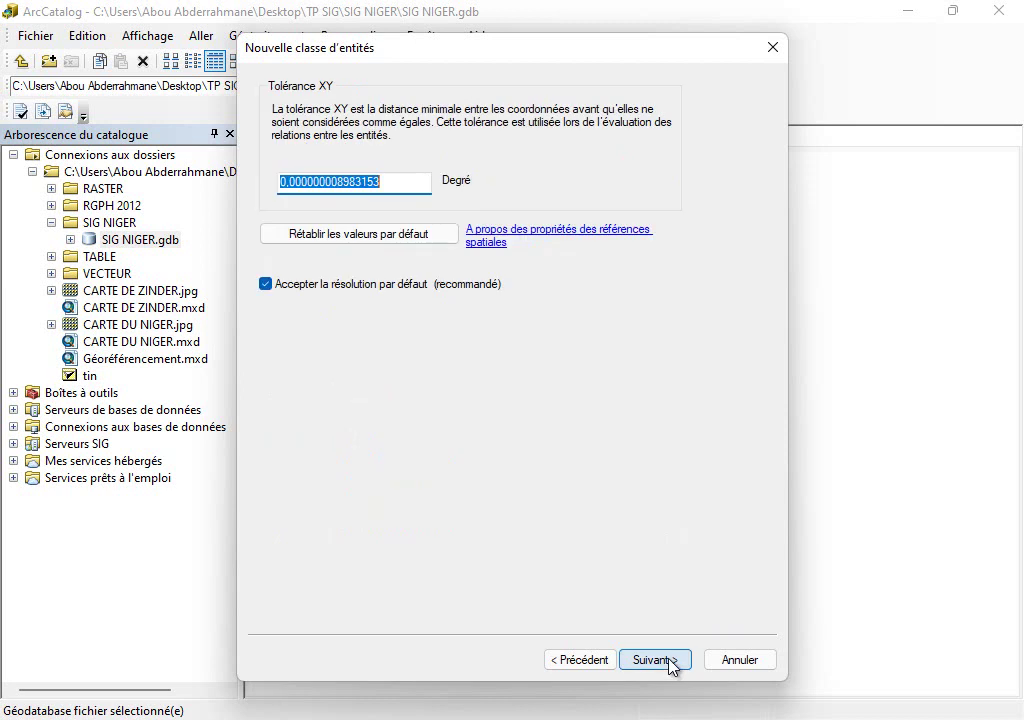
{"action": "left_click", "coordinate": [660, 662]}
{"action": "left_click", "coordinate": [660, 662]}
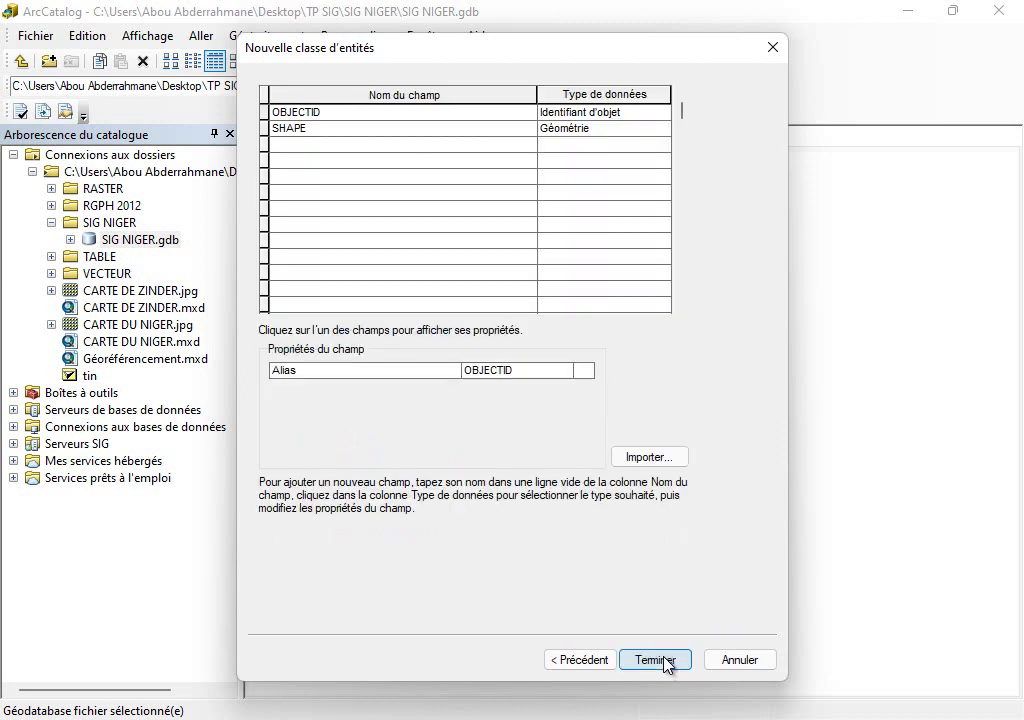
Copy the field name CODLOC from the Writer document and add it in ArcCatalog as a field of type Entier court
{"action": "key", "text": "alt+Tab"}
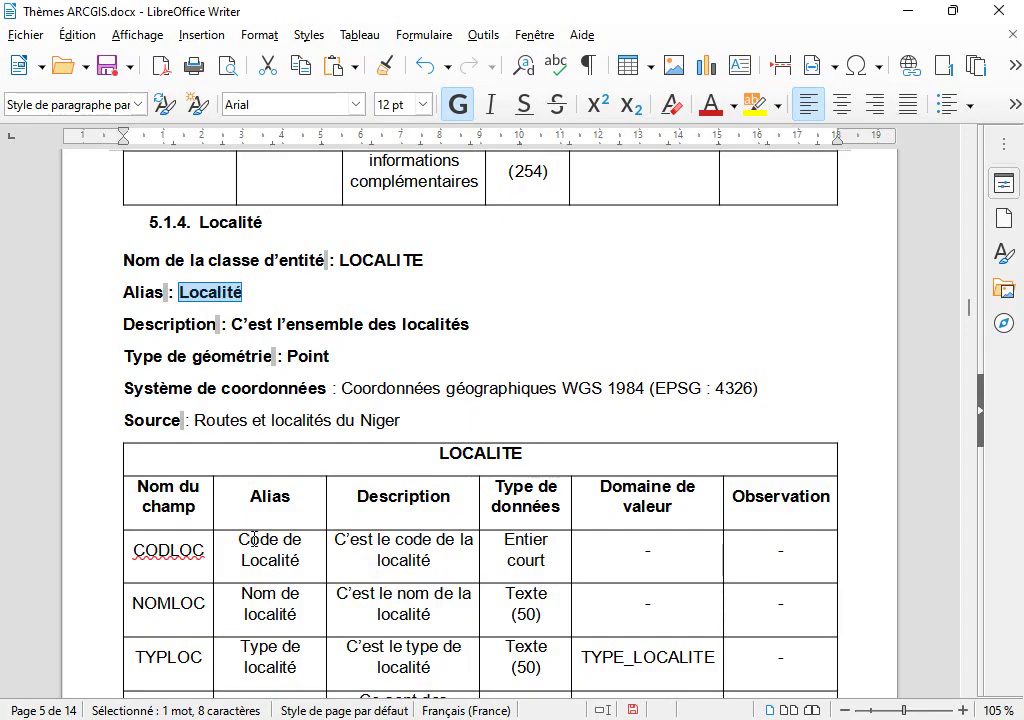
{"action": "double_click", "coordinate": [168, 550]}
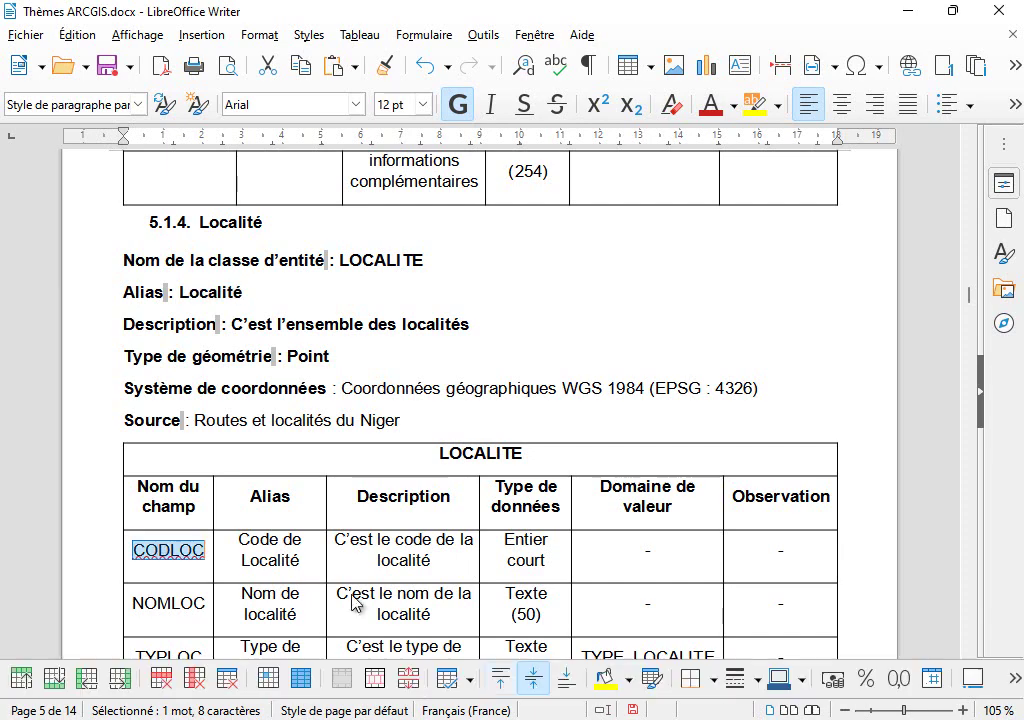
{"action": "key", "text": "alt+Tab"}
{"action": "left_click", "coordinate": [409, 145]}
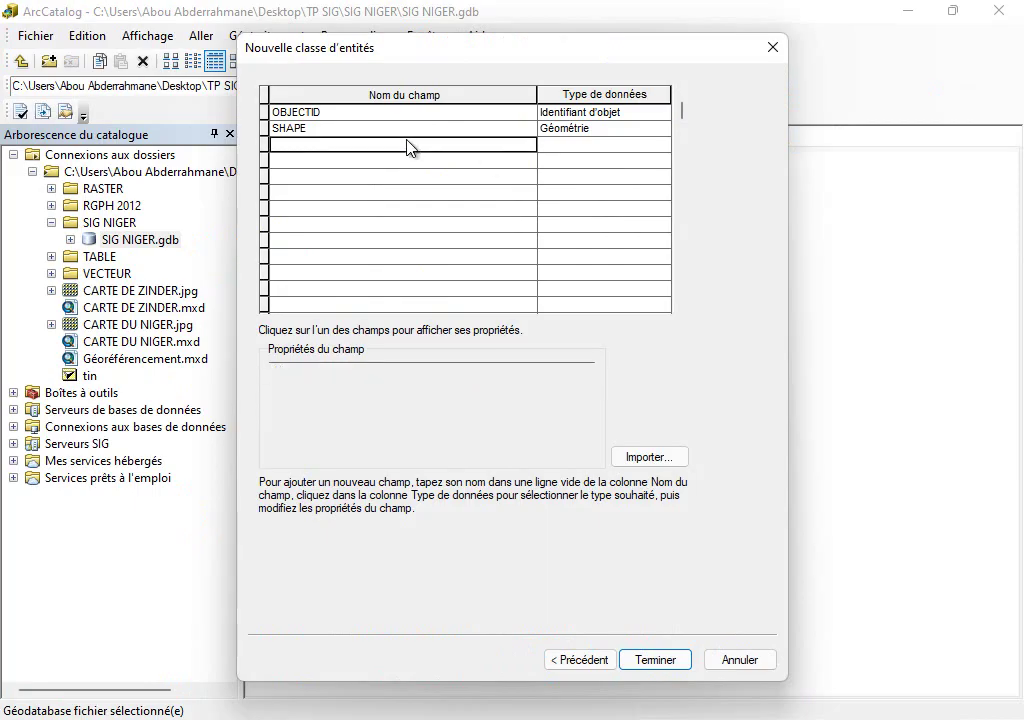
{"action": "key", "text": "ctrl+v"}
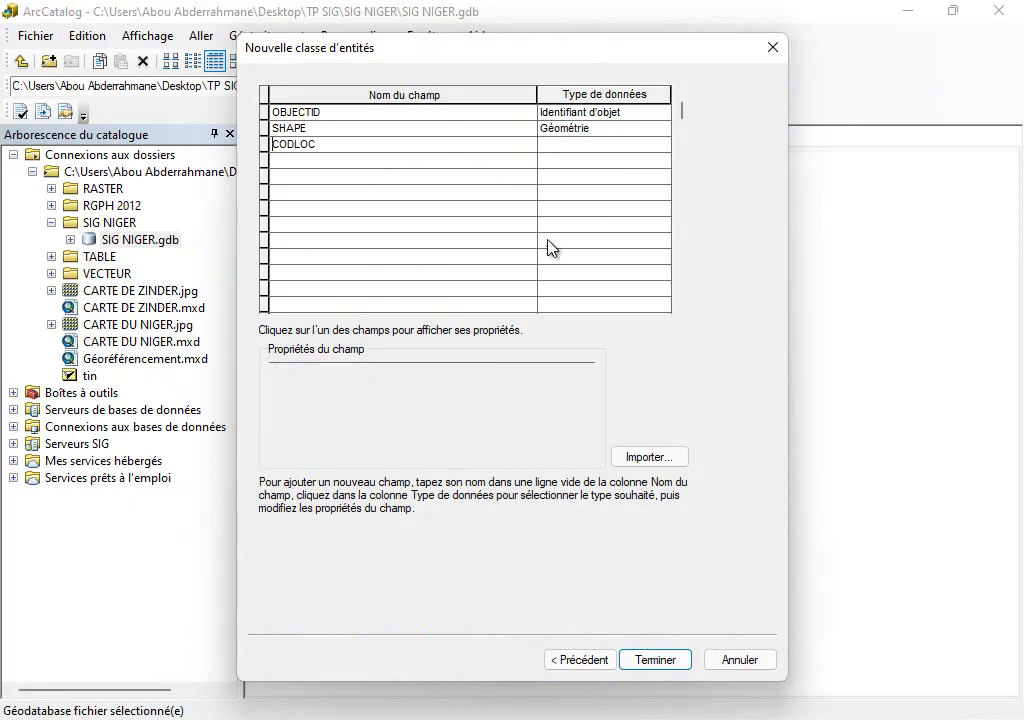
{"action": "left_click", "coordinate": [573, 150]}
{"action": "left_click", "coordinate": [601, 166]}
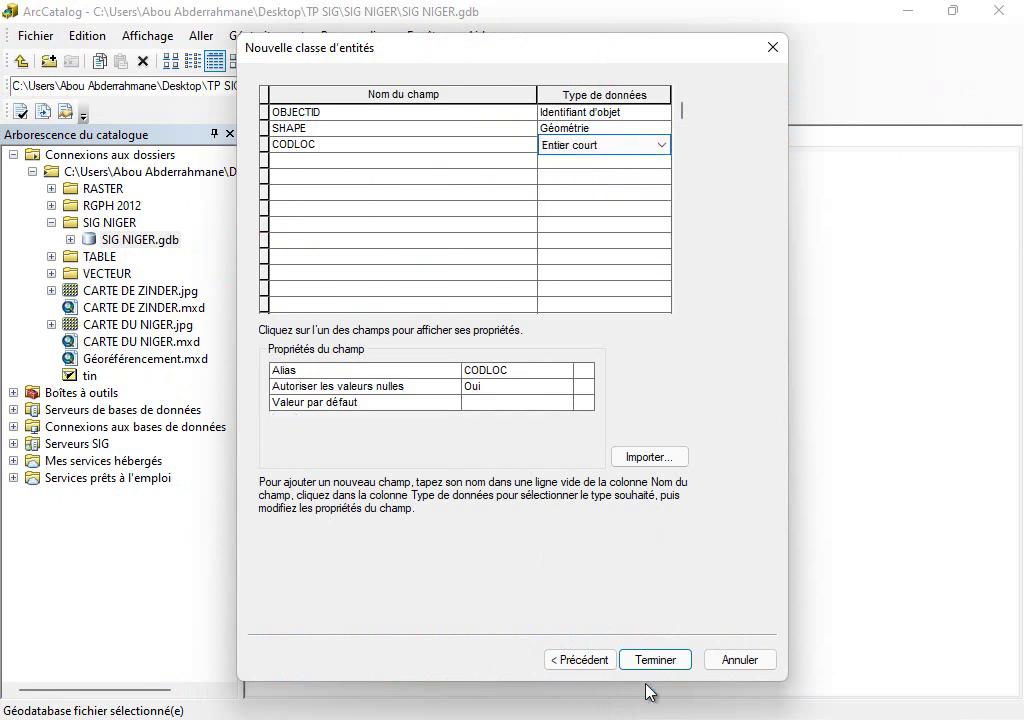
Set the CODLOC field's alias to "Code de Localité", copied from the LOCALITE table in the Writer document
{"action": "key", "text": "alt+Tab"}
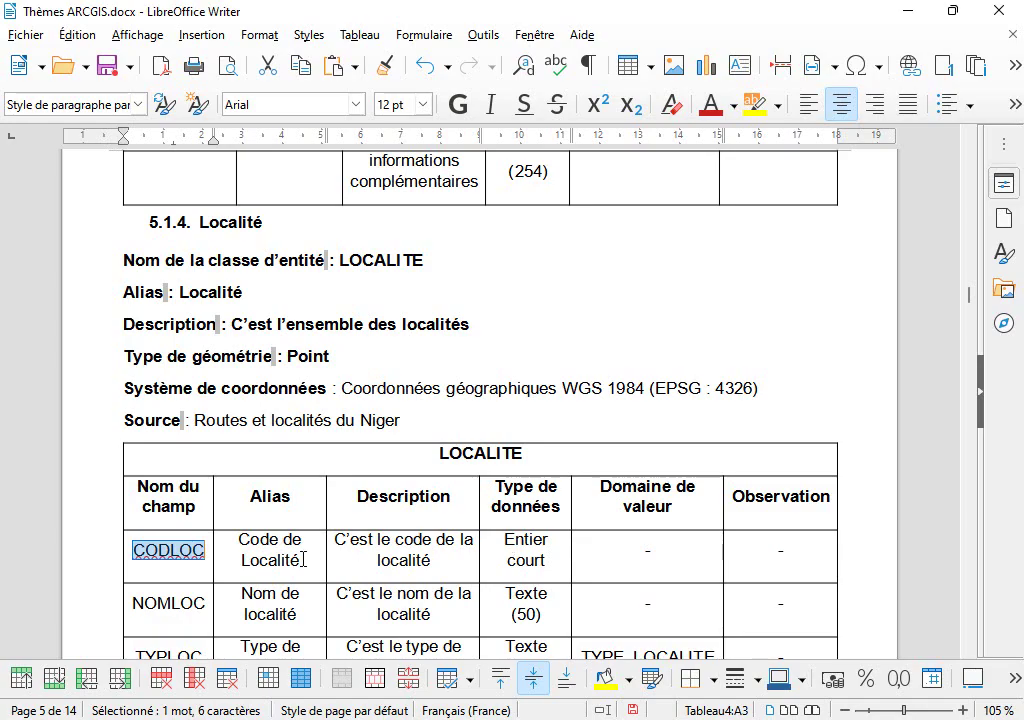
{"action": "left_click_drag", "start_coordinate": [303, 559], "coordinate": [238, 540]}
{"action": "key", "text": "ctrl+c"}
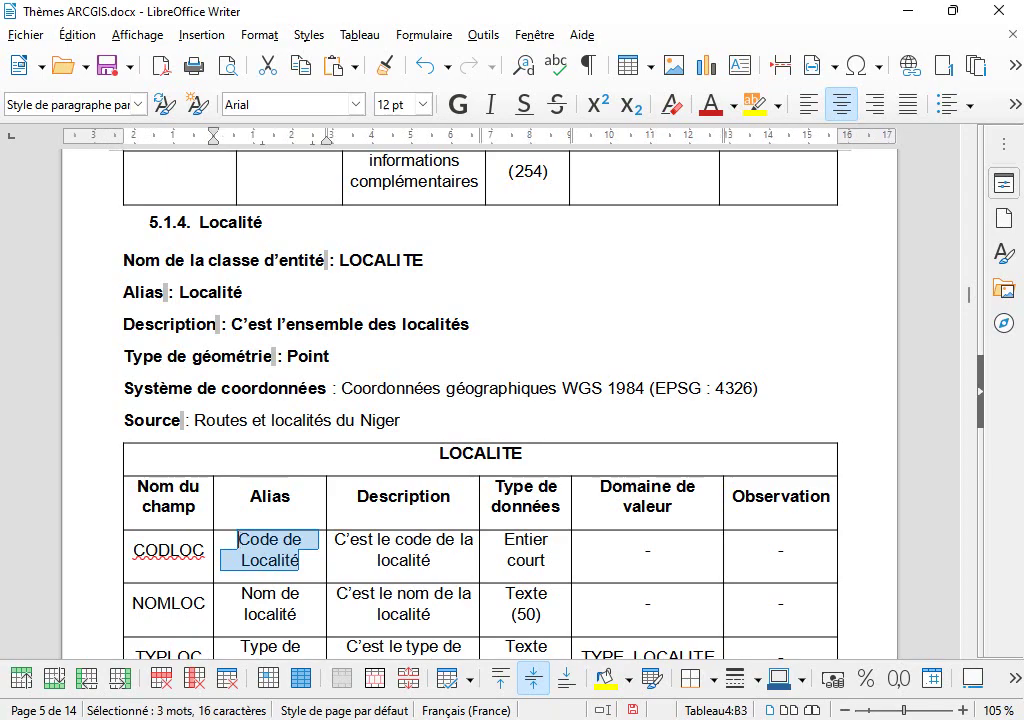
{"action": "key", "text": "alt+Tab"}
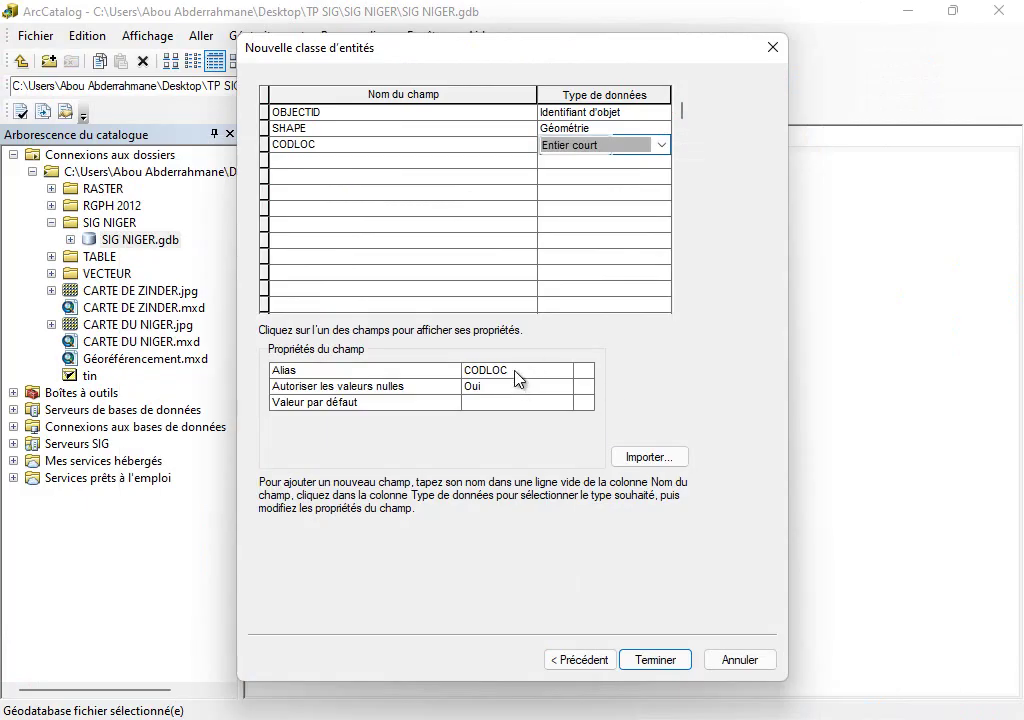
{"action": "left_click", "coordinate": [516, 369]}
{"action": "double_click", "coordinate": [508, 367]}
{"action": "key", "text": "ctrl+v"}
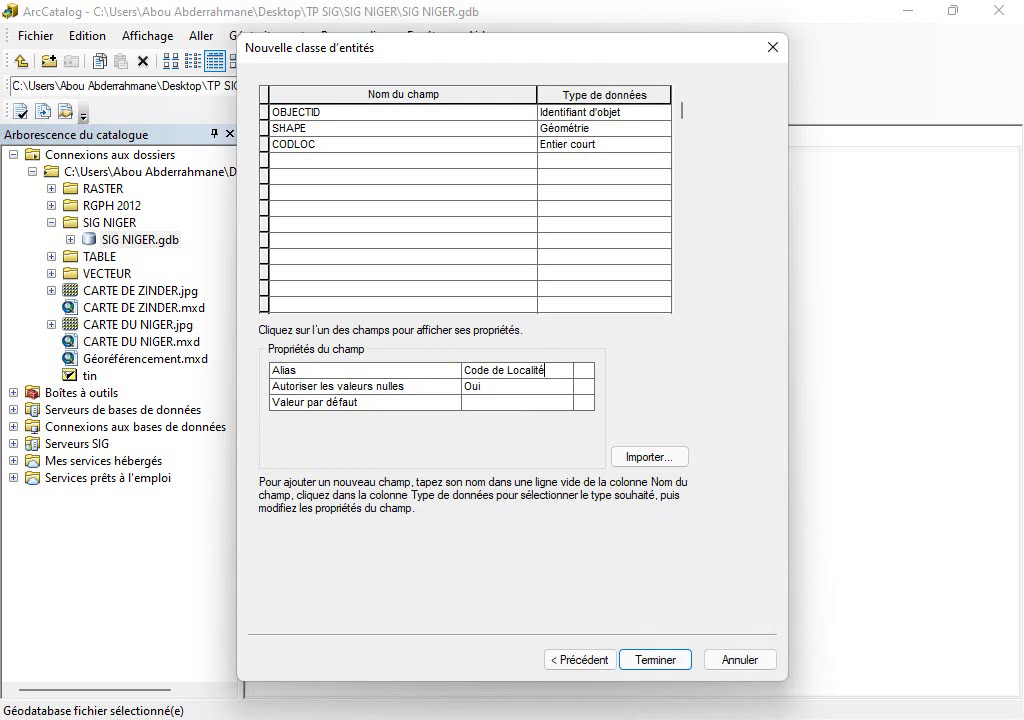
Copy the name NOMLOC from the Writer document into the next empty field row in ArcCatalog
{"action": "key", "text": "alt+Tab"}
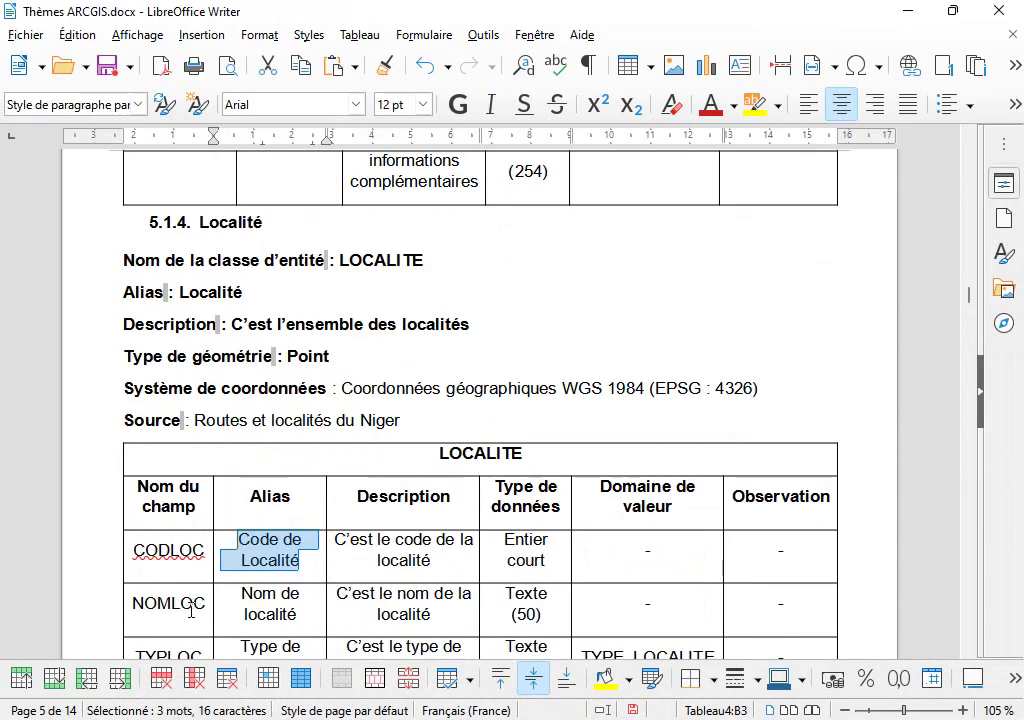
{"action": "double_click", "coordinate": [191, 606]}
{"action": "key", "text": "ctrl+c"}
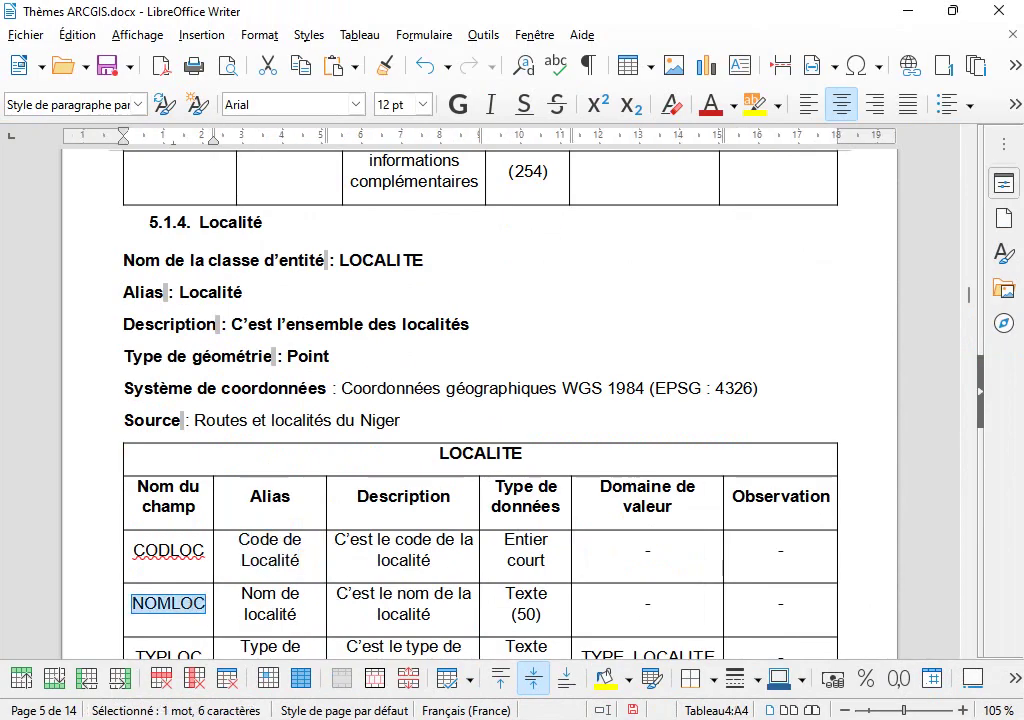
{"action": "key", "text": "alt+Tab"}
{"action": "left_click", "coordinate": [355, 163]}
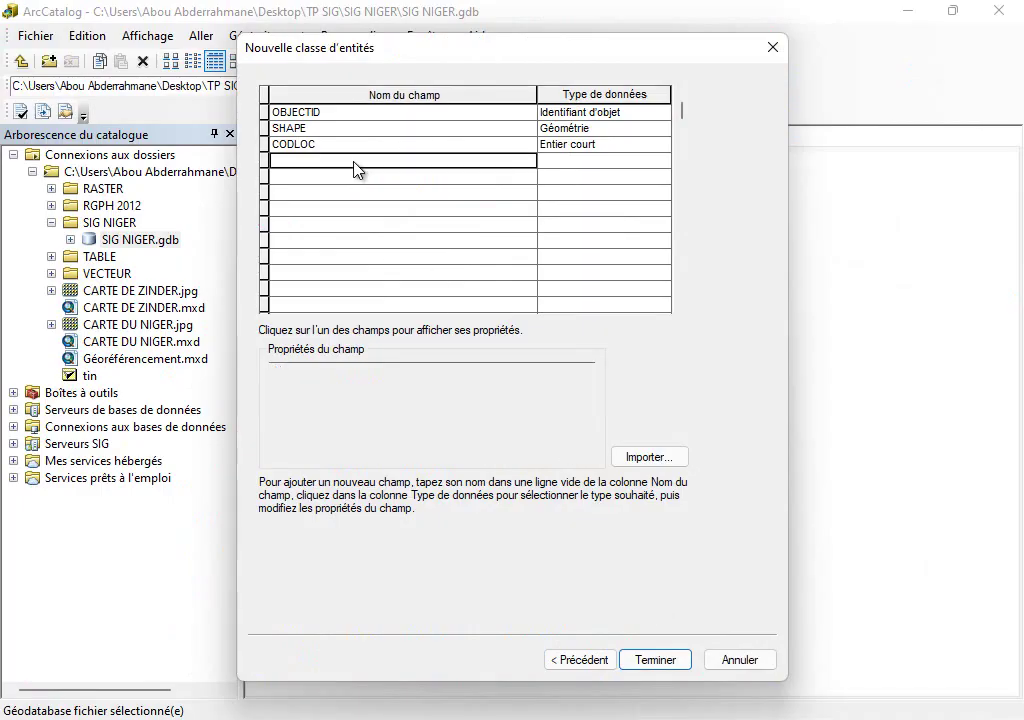
{"action": "key", "text": "ctrl+v"}
Set the NOMLOC field's data type to Texte and its alias to "Nom de localité", copied from the Writer document
{"action": "key", "text": "alt+Tab"}
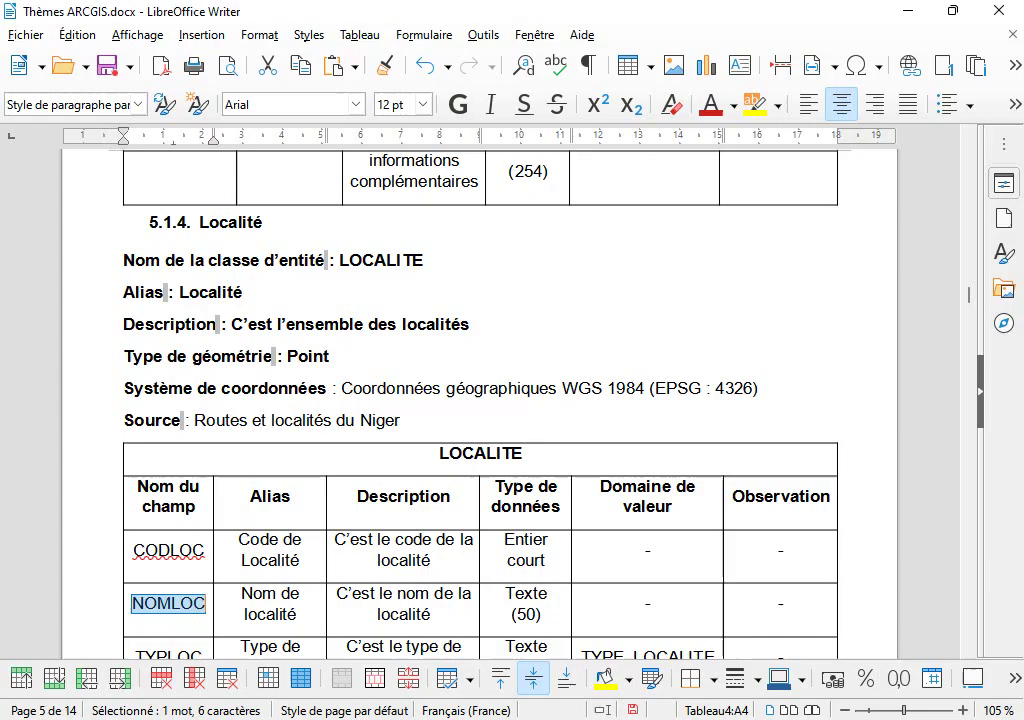
{"action": "triple_click", "coordinate": [258, 599]}
{"action": "key", "text": "ctrl+c"}
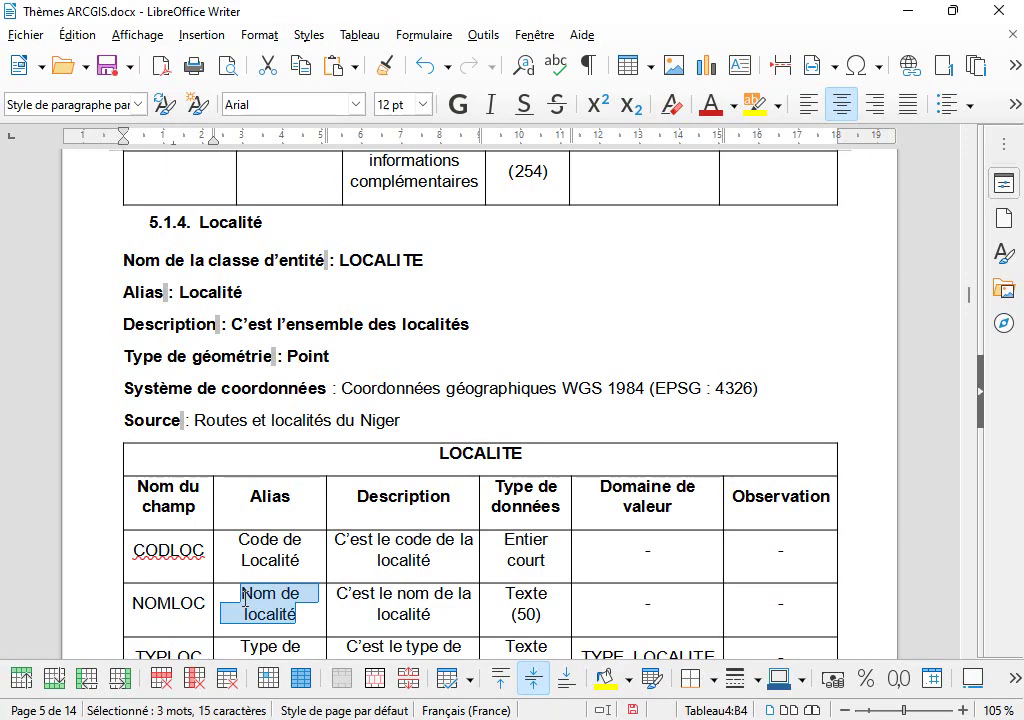
{"action": "key", "text": "alt+Tab"}
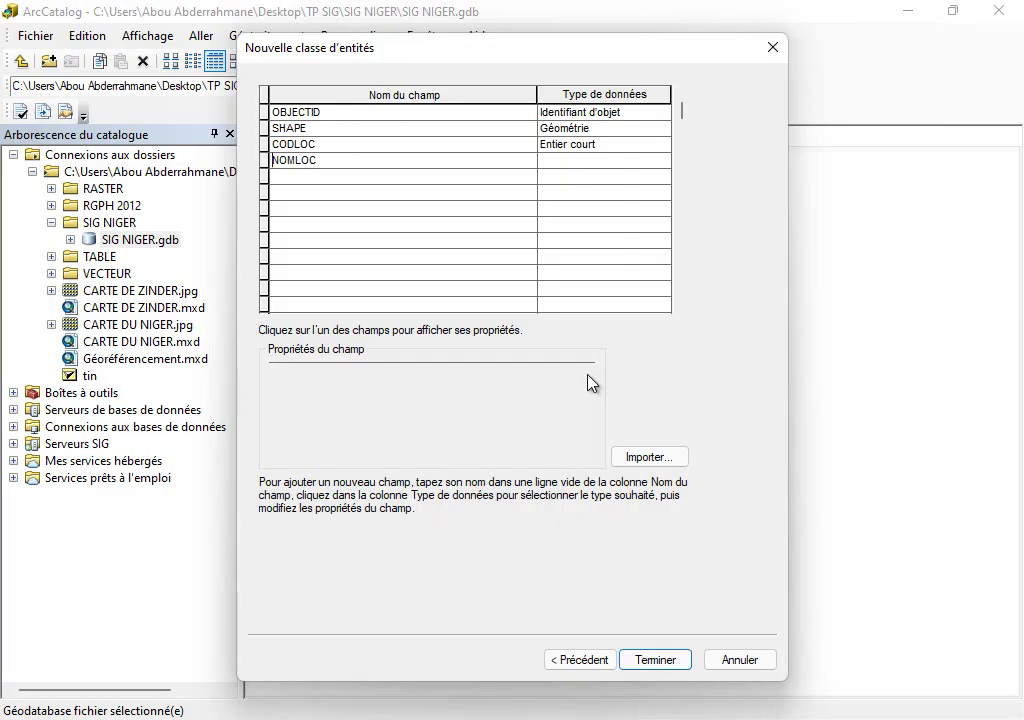
{"action": "left_click", "coordinate": [582, 162]}
{"action": "left_click", "coordinate": [590, 231]}
{"action": "left_click", "coordinate": [529, 373]}
{"action": "key", "text": "ctrl+v"}
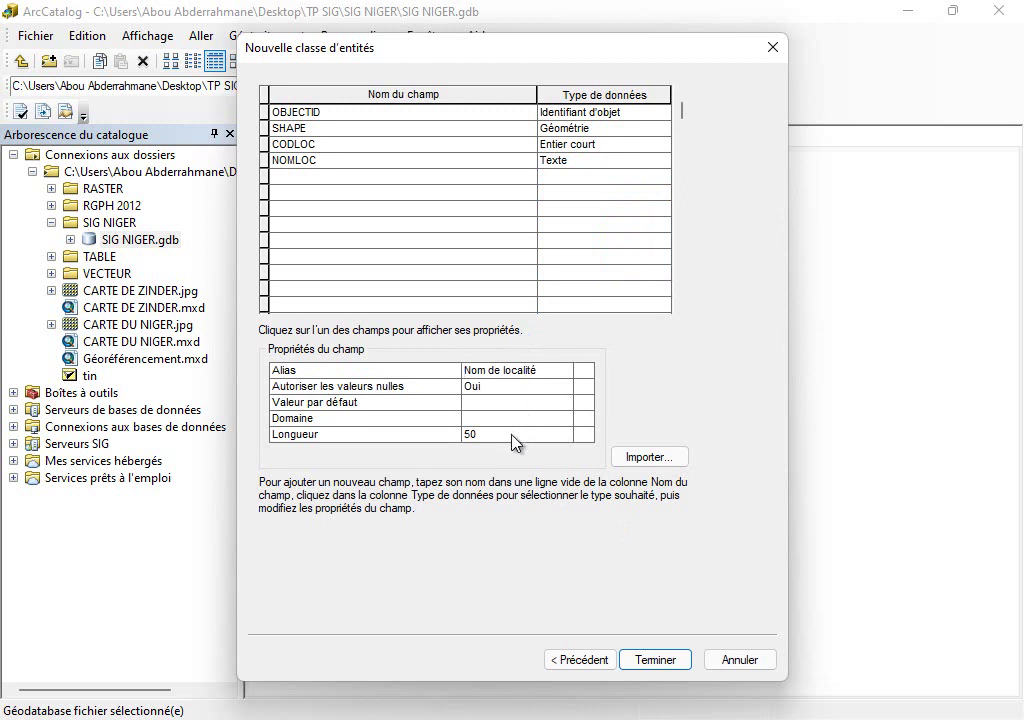
Copy the field name TYPLOC from the Writer document and add it in ArcCatalog as a field of type Texte
{"action": "key", "text": "alt+Tab"}
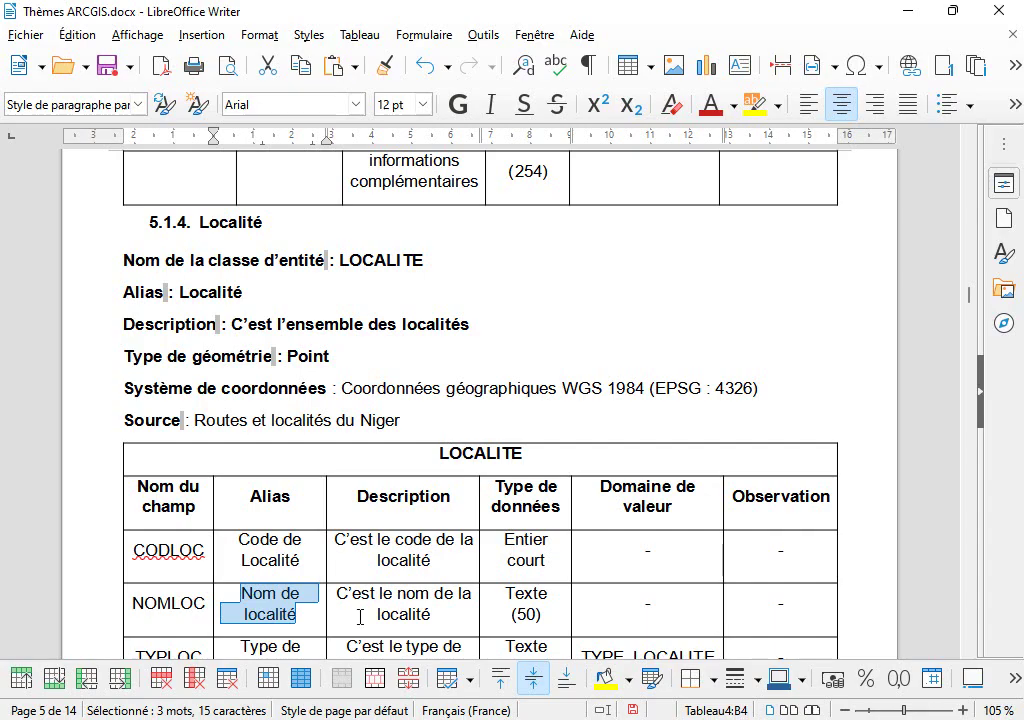
{"action": "scroll", "coordinate": [360, 617], "scroll_direction": "down", "scroll_amount": 5}
{"action": "double_click", "coordinate": [196, 452]}
{"action": "key", "text": "ctrl+c"}
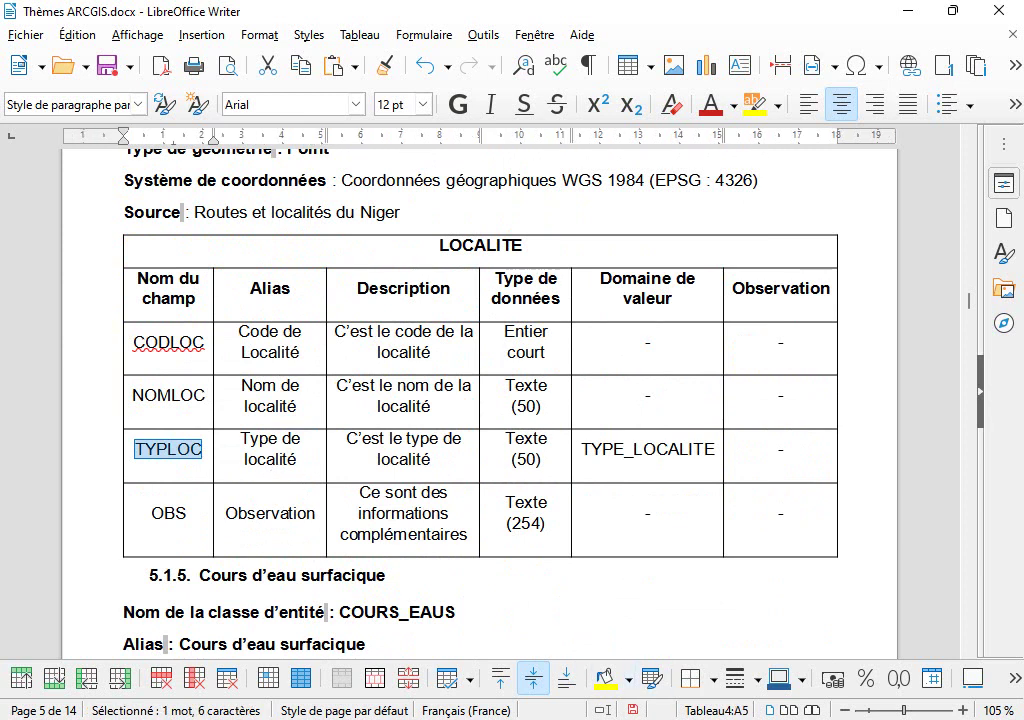
{"action": "left_click", "coordinate": [690, 650]}
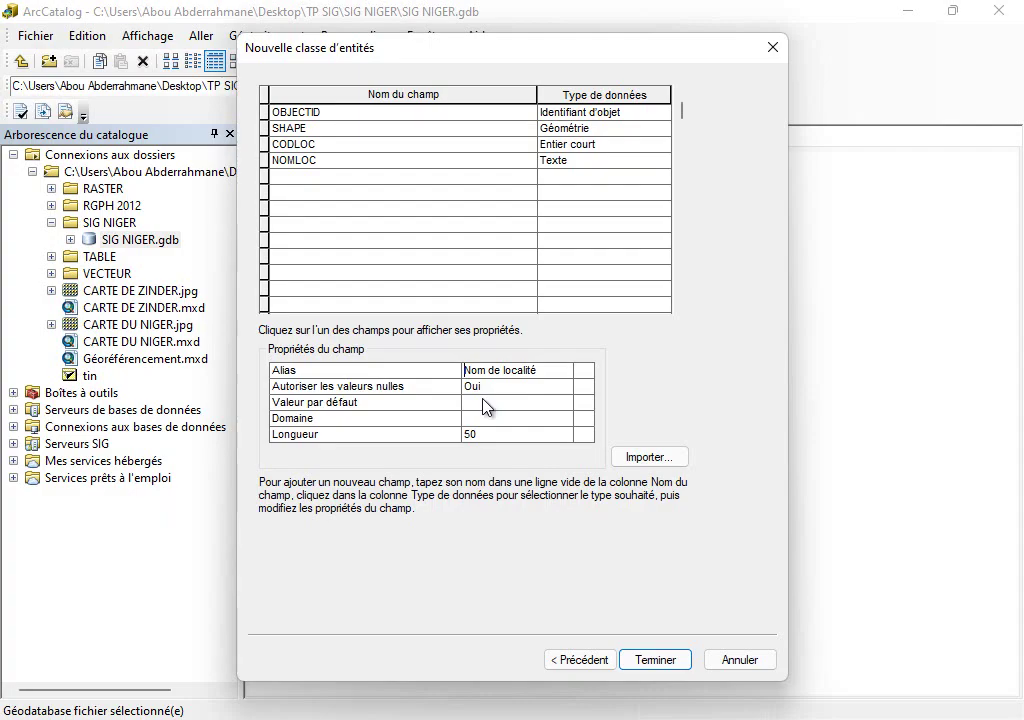
{"action": "left_click", "coordinate": [386, 178]}
{"action": "key", "text": "ctrl+v"}
{"action": "left_click", "coordinate": [594, 180]}
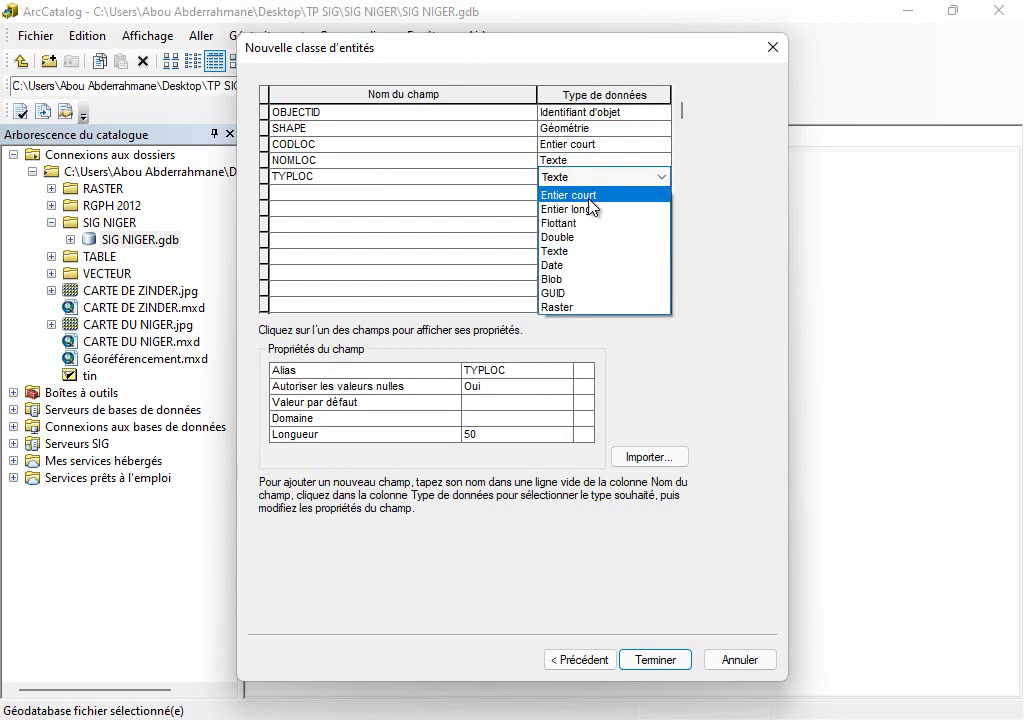
{"action": "left_click", "coordinate": [598, 251]}
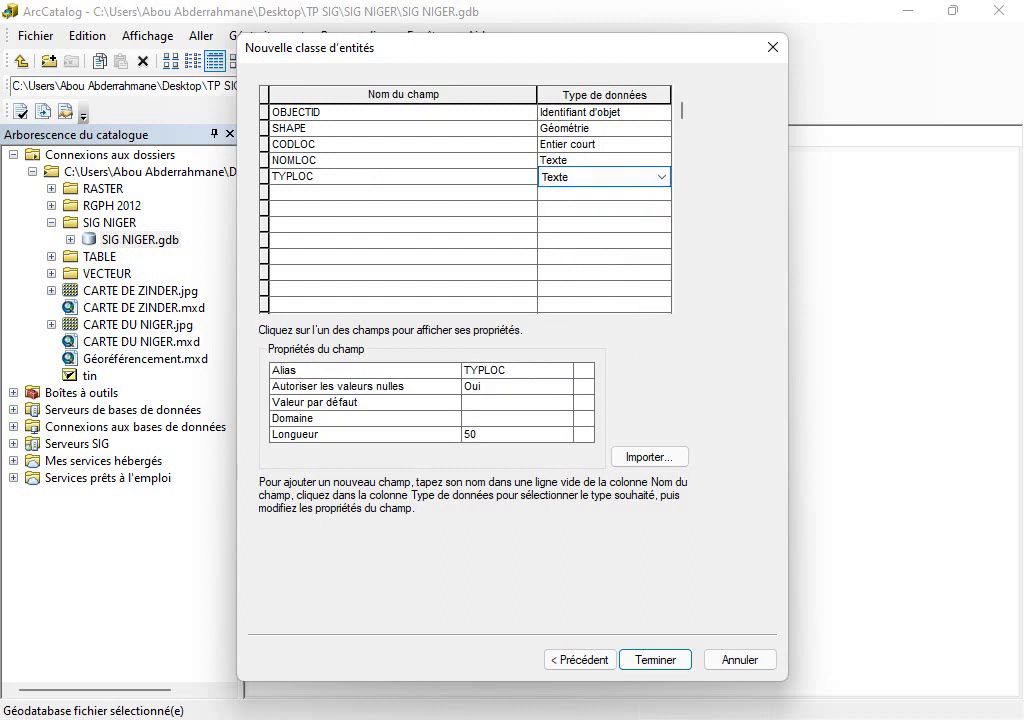
Give the TYPLOC field the alias "Type de localité", copied from the Writer document, and assign it the domain TYPE_LOCALITE
{"action": "key", "text": "alt+Tab"}
{"action": "left_click_drag", "start_coordinate": [309, 459], "coordinate": [239, 441]}
{"action": "key", "text": "ctrl+c"}
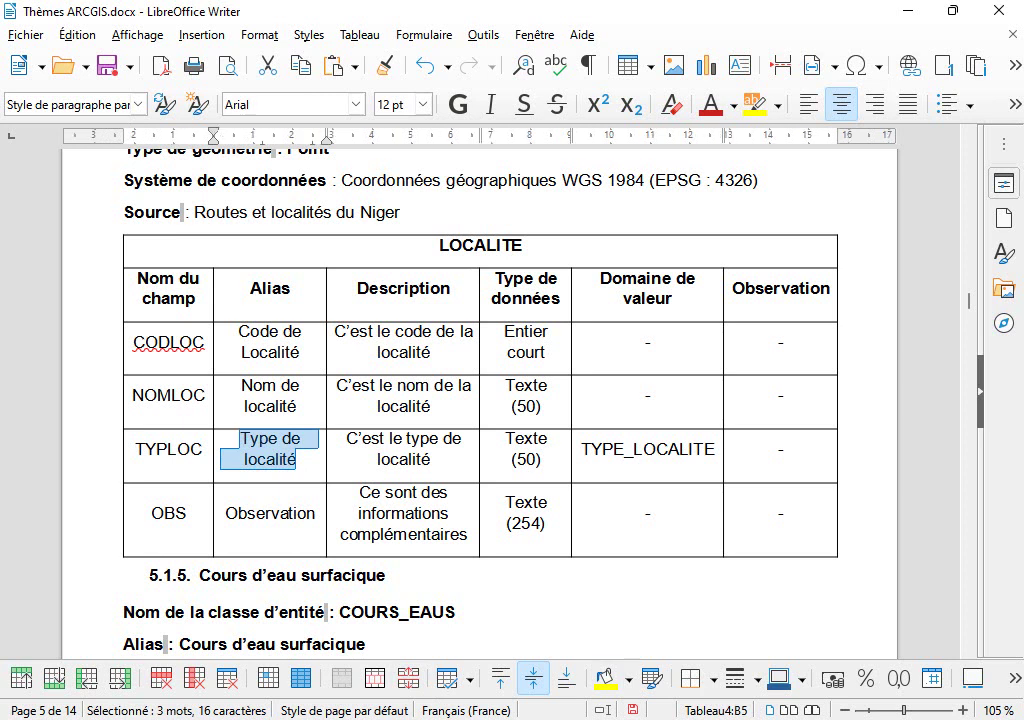
{"action": "key", "text": "alt+Tab"}
{"action": "left_click", "coordinate": [537, 378]}
{"action": "key", "text": "ctrl+v"}
{"action": "key", "text": "Return"}
{"action": "left_click", "coordinate": [505, 420]}
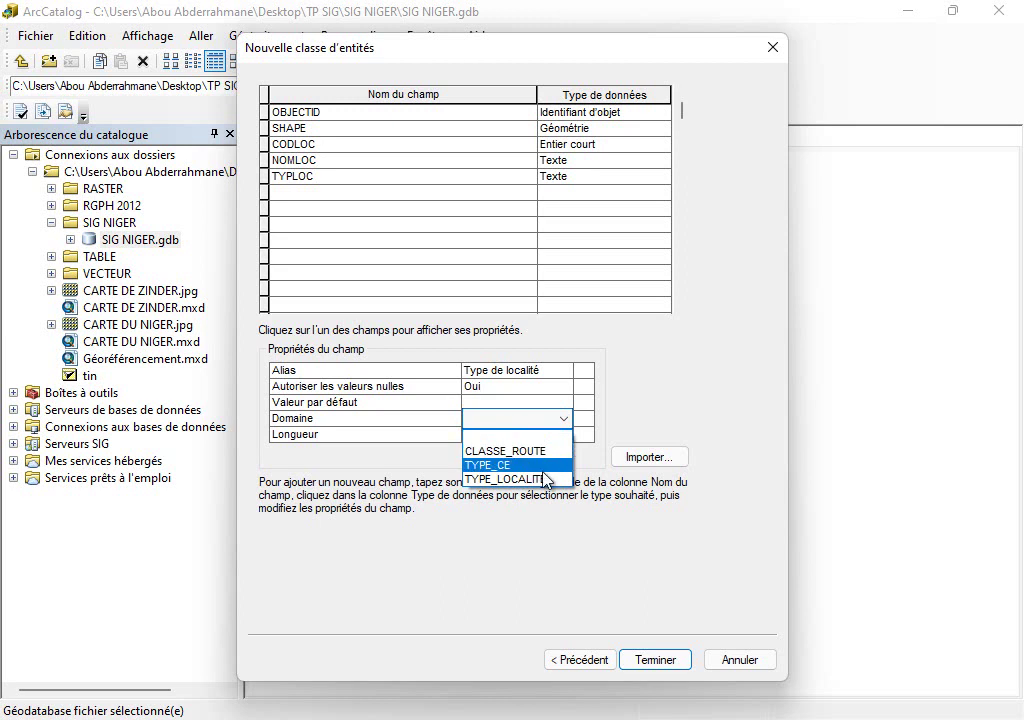
{"action": "left_click", "coordinate": [545, 480]}
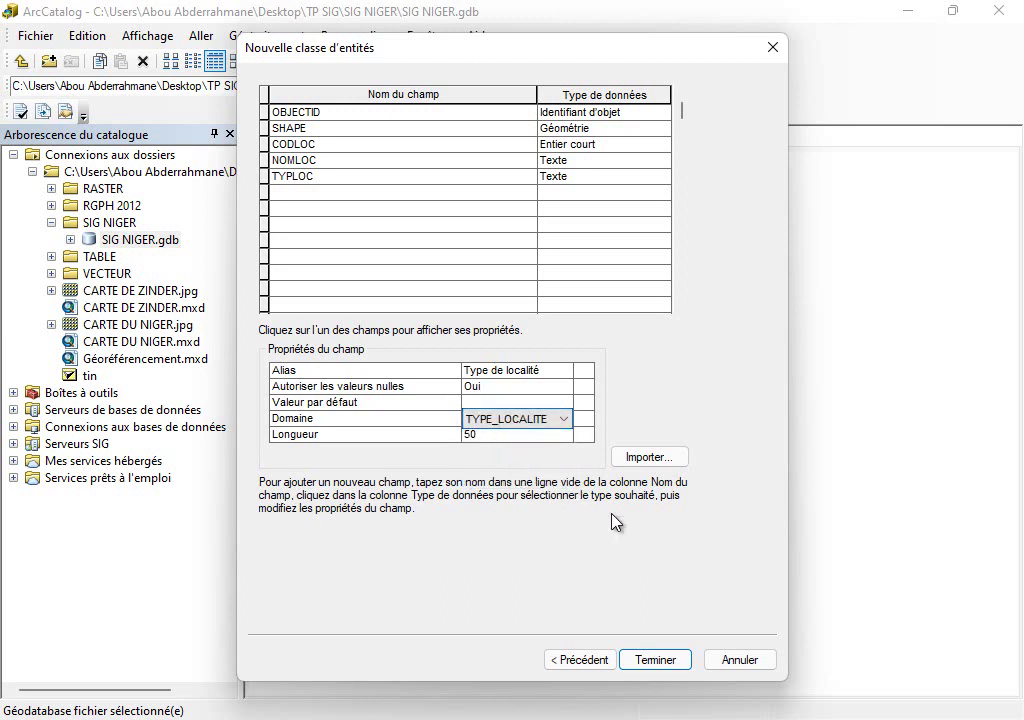
Select the alias "Observation" in the Writer document and add a field named OBS of type Texte in ArcCatalog
{"action": "left_click", "coordinate": [651, 697]}
{"action": "double_click", "coordinate": [264, 511]}
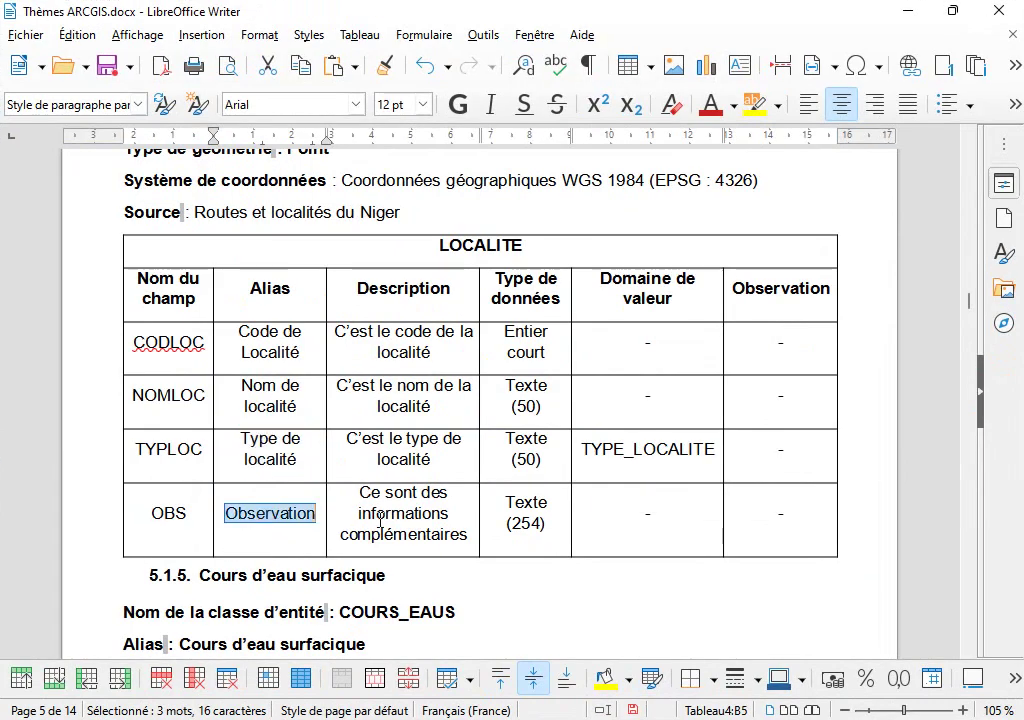
{"action": "key", "text": "alt+Tab"}
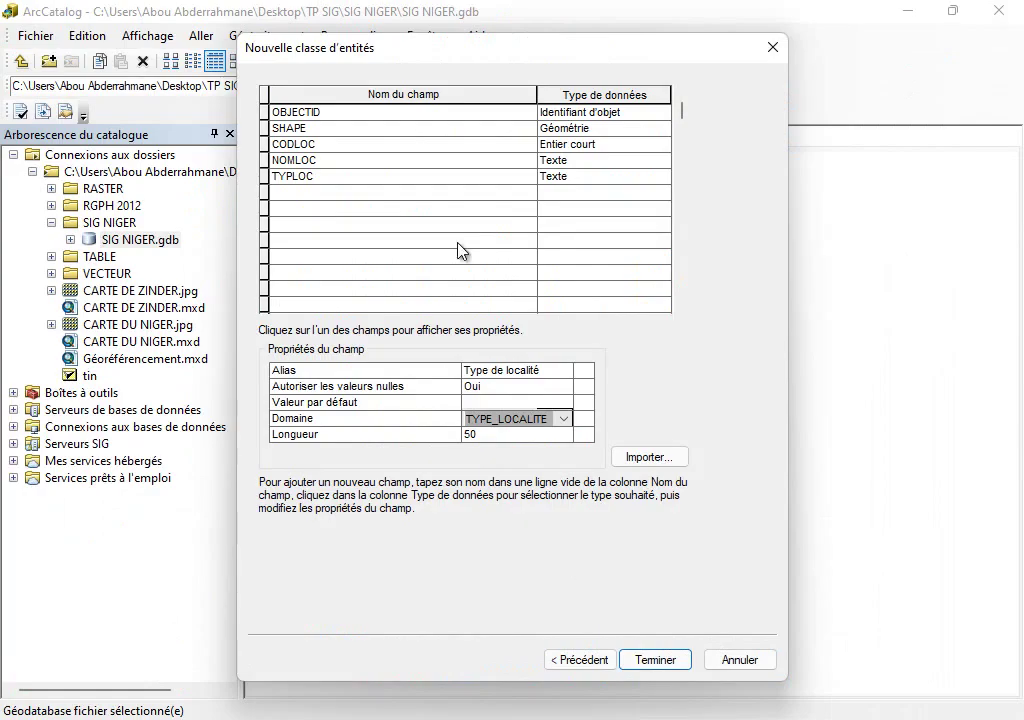
{"action": "left_click", "coordinate": [453, 193]}
{"action": "type", "text": "O"}
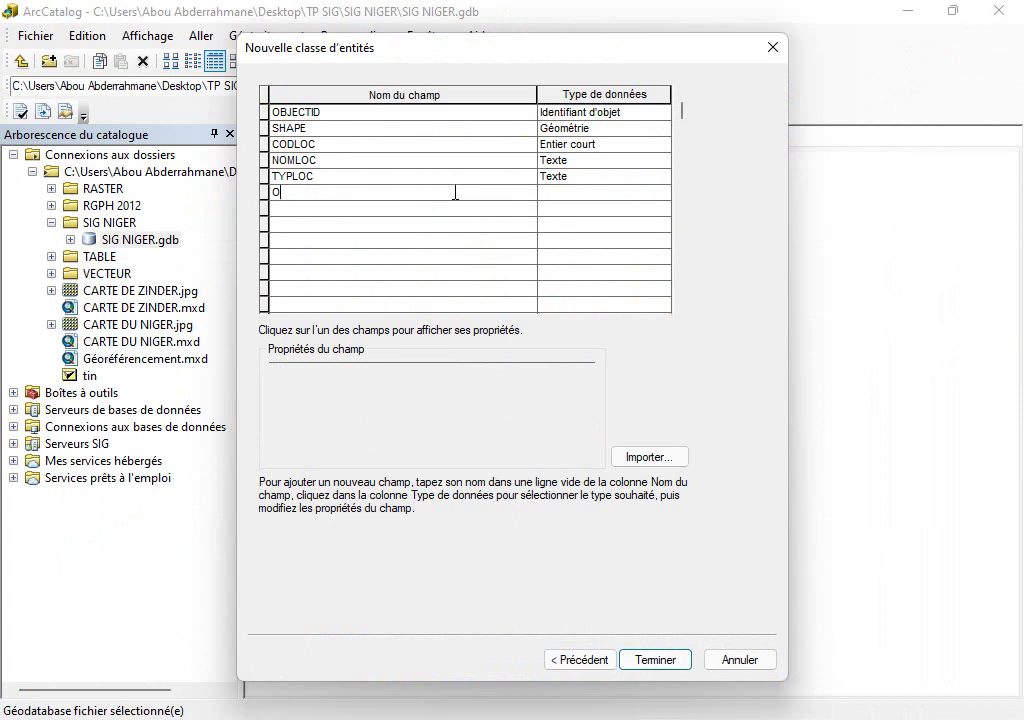
{"action": "type", "text": "BS"}
{"action": "left_click", "coordinate": [553, 195]}
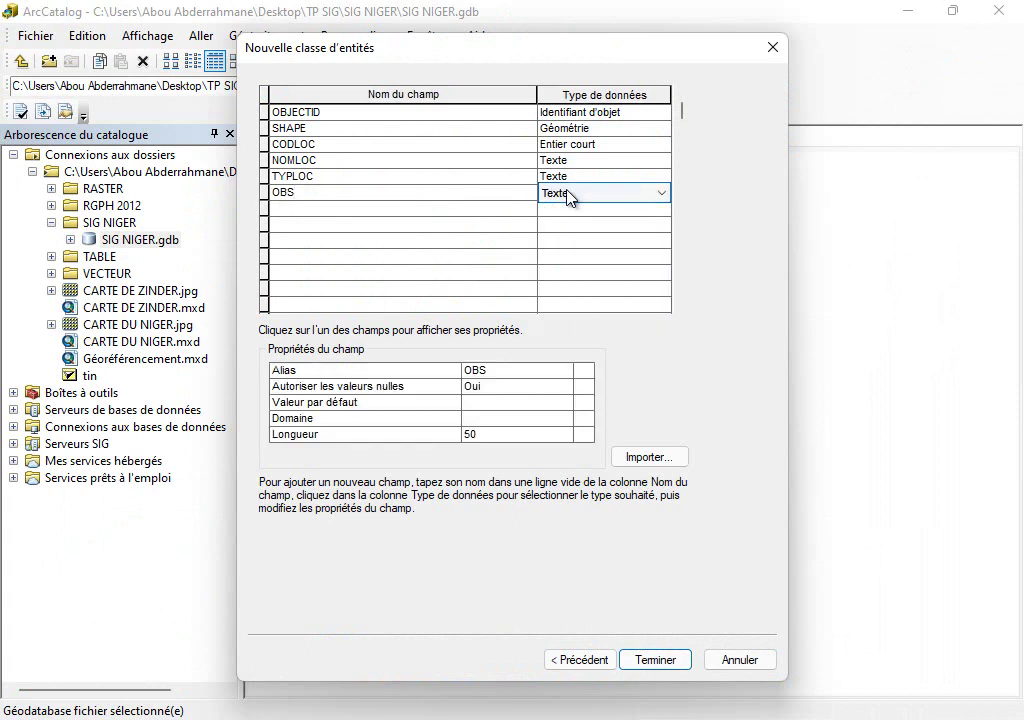
Set the OBS field's alias to "Observation", enter the length specified in the document, and finish creating the LOCALITE feature class
{"action": "left_click", "coordinate": [503, 372]}
{"action": "type", "text": "Observation"}
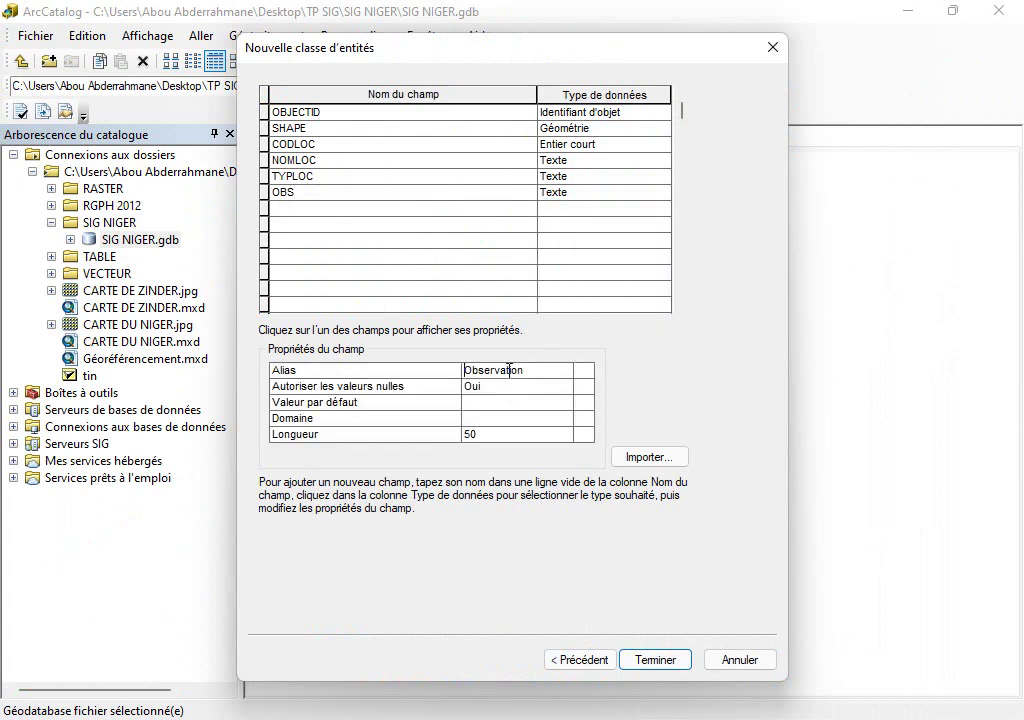
{"action": "left_click", "coordinate": [500, 438]}
{"action": "type", "text": "24"}
{"action": "left_click", "coordinate": [668, 667]}
Copy the feature class name COURS_EAUS from section 5.1.5 of the Writer document
{"action": "key", "text": "alt+Tab"}
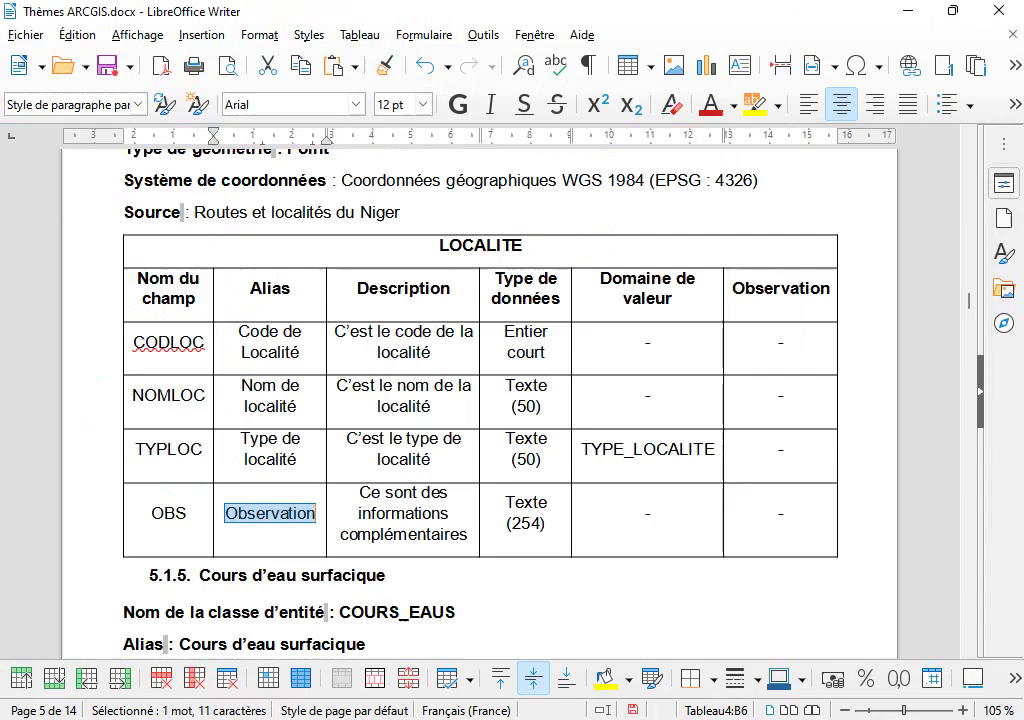
{"action": "scroll", "coordinate": [300, 624], "scroll_direction": "down", "scroll_amount": 5}
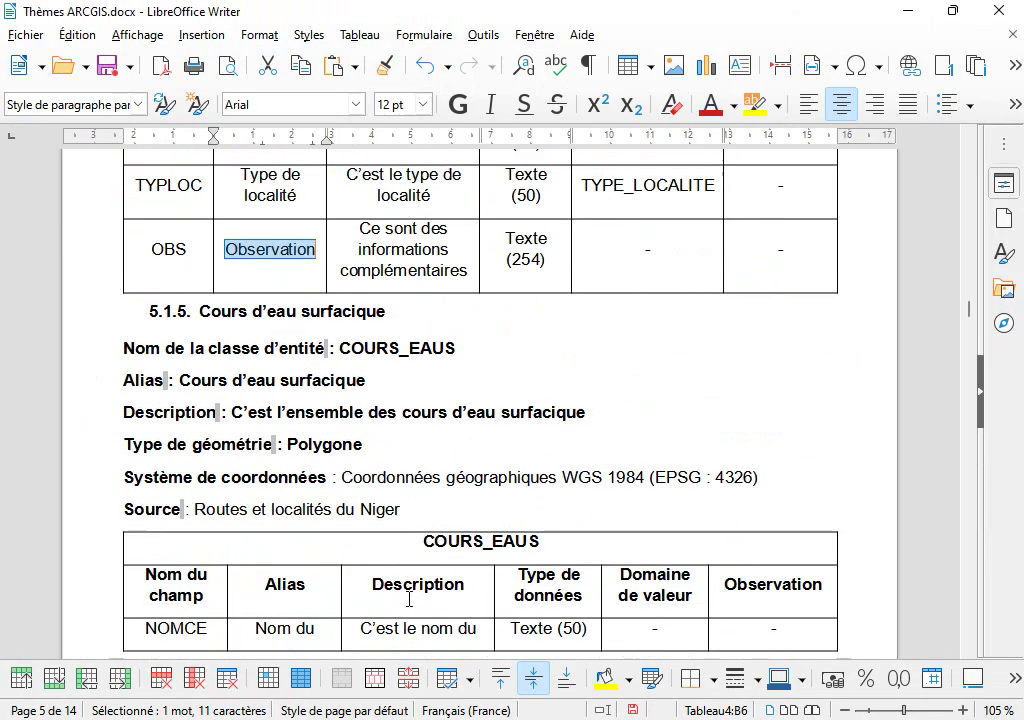
{"action": "scroll", "coordinate": [409, 600], "scroll_direction": "down", "scroll_amount": 2}
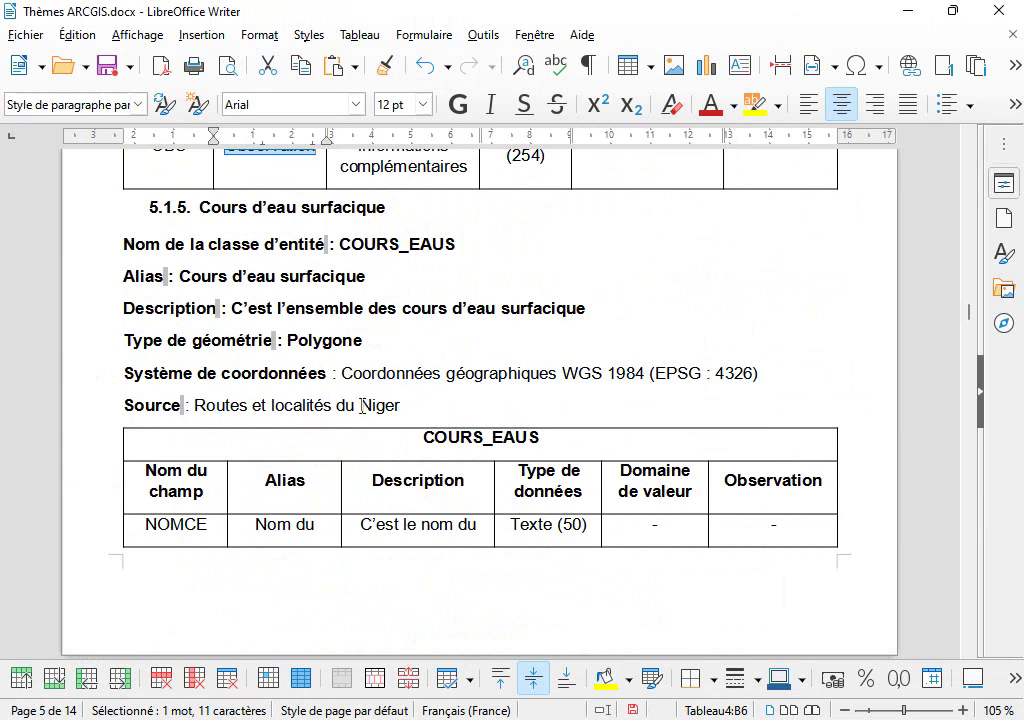
{"action": "left_click_drag", "start_coordinate": [466, 252], "coordinate": [342, 244]}
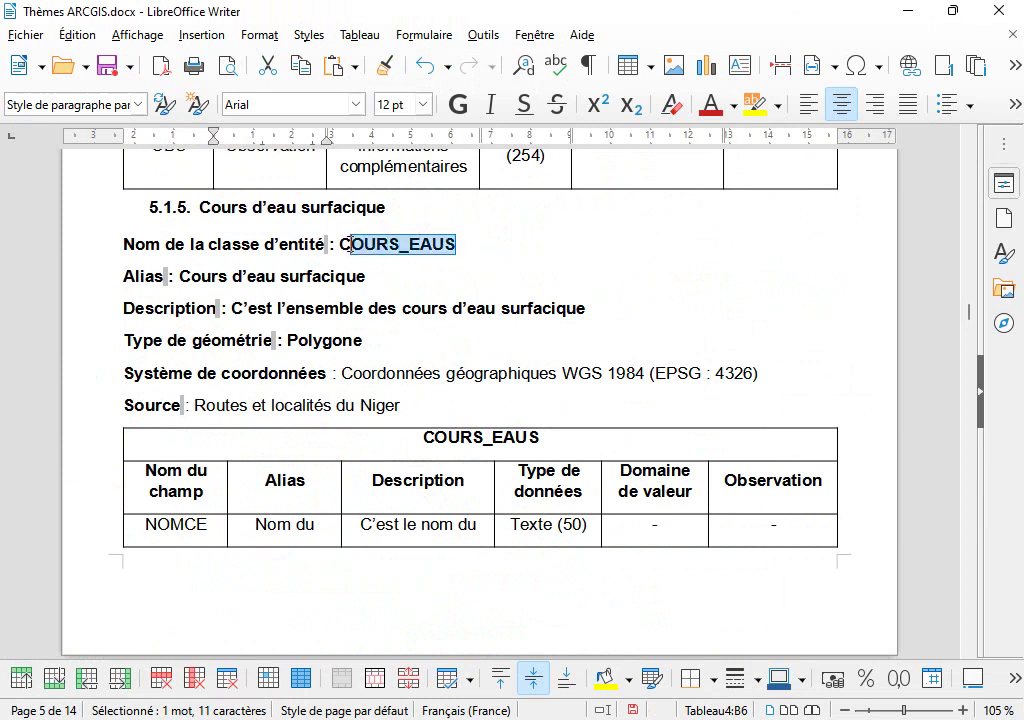
{"action": "key", "text": "ctrl+c"}
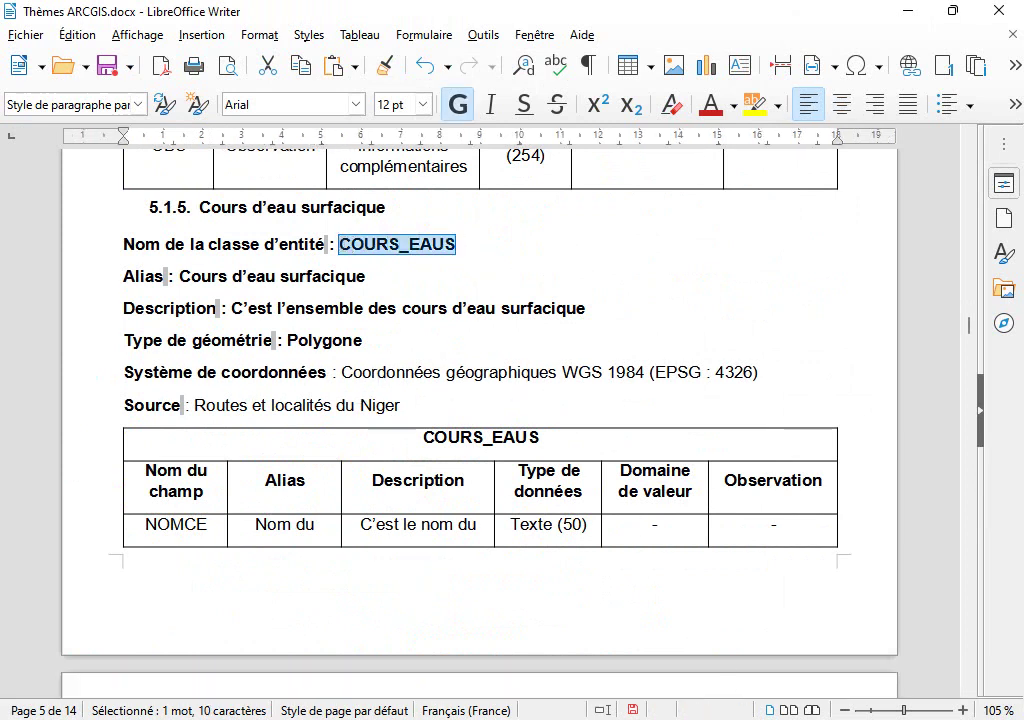
In ArcCatalog, start a new feature class in SIG NIGER.gdb and name it COURS_EAUS
{"action": "key", "text": "alt+Tab"}
{"action": "right_click", "coordinate": [450, 351]}
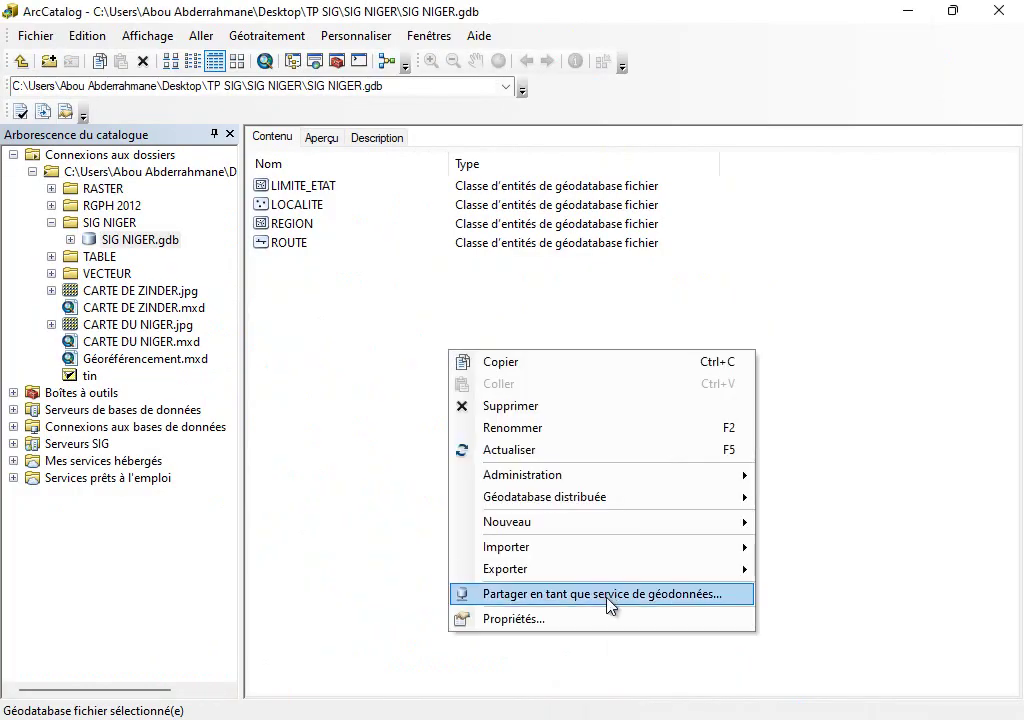
{"action": "mouse_move", "coordinate": [638, 528]}
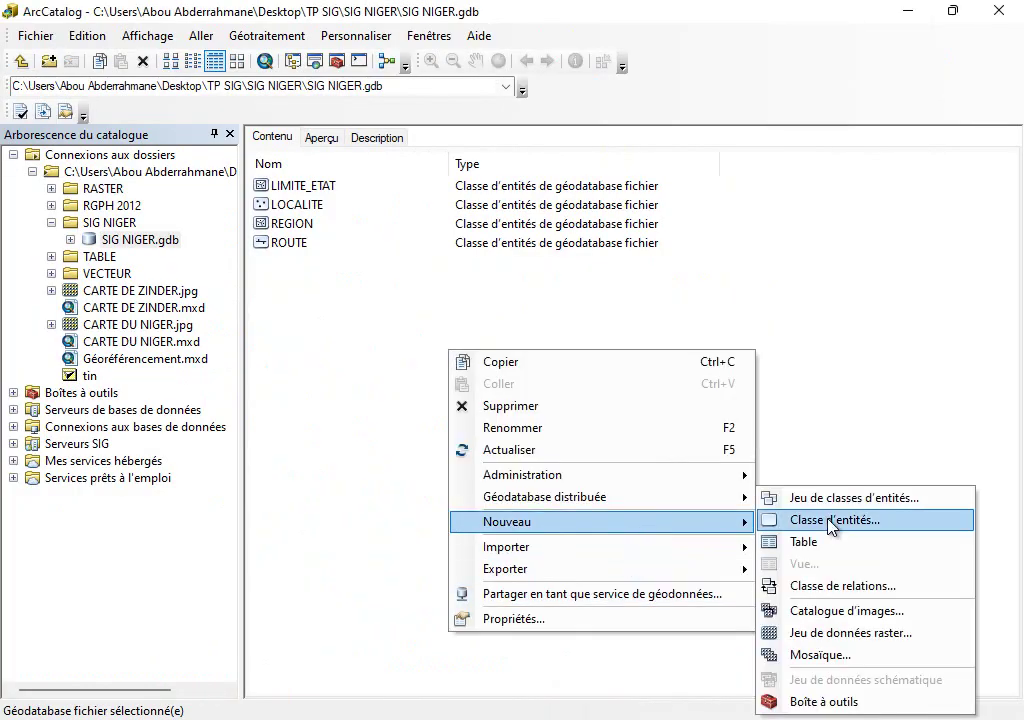
{"action": "left_click", "coordinate": [830, 521]}
{"action": "key", "text": "ctrl+v"}
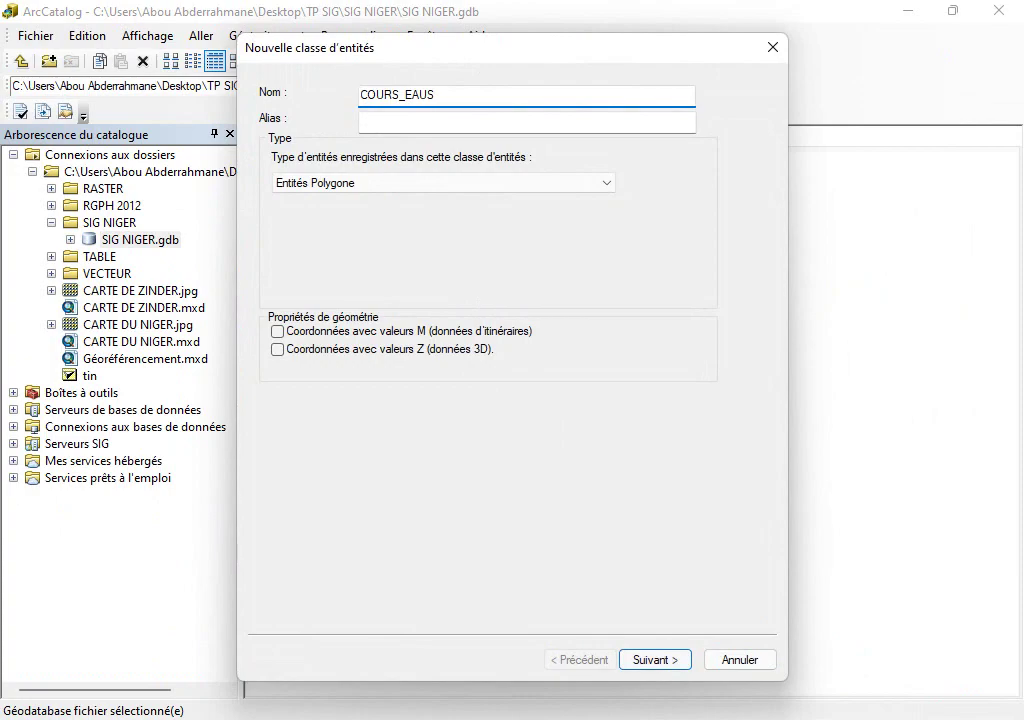
Give the feature class the alias "Cours d'eau surfacique", copied from the Writer document, and choose the type Entités Polygone
{"action": "key", "text": "alt+Tab"}
{"action": "left_click_drag", "start_coordinate": [366, 277], "coordinate": [180, 286]}
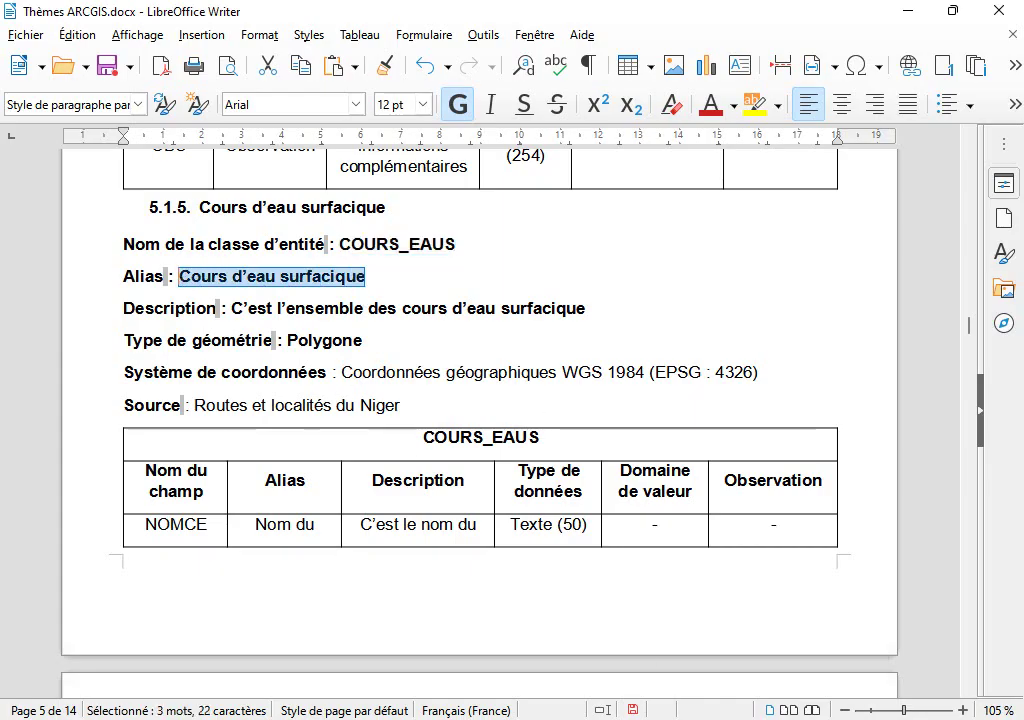
{"action": "key", "text": "ctrl+c"}
{"action": "key", "text": "alt+Tab"}
{"action": "left_click", "coordinate": [411, 122]}
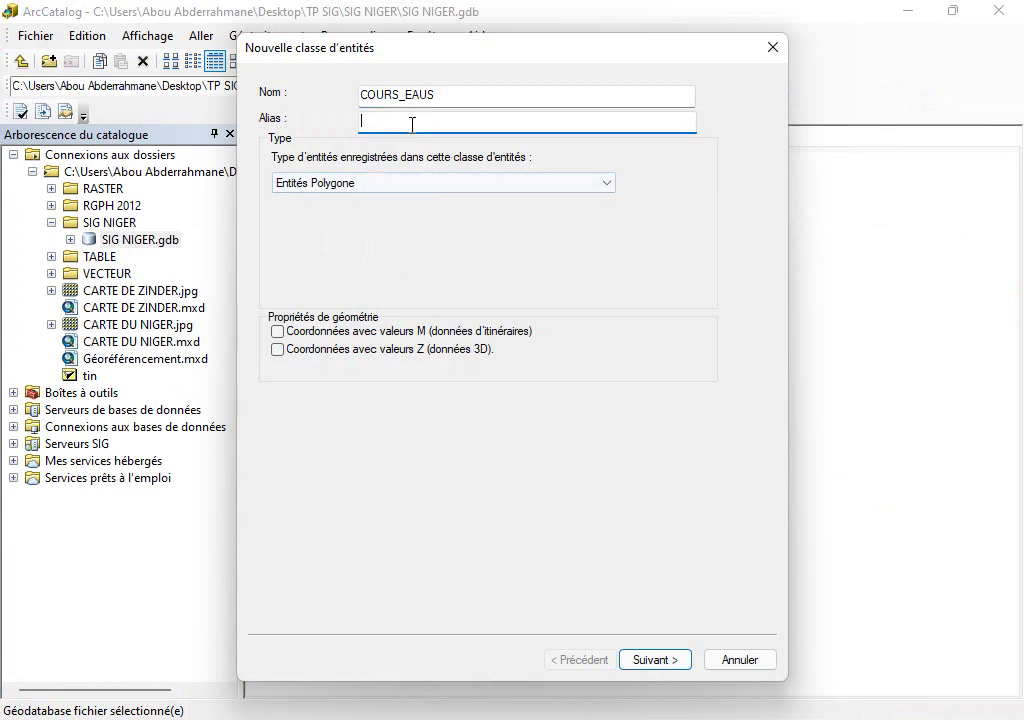
{"action": "key", "text": "ctrl+v"}
{"action": "left_click", "coordinate": [469, 183]}
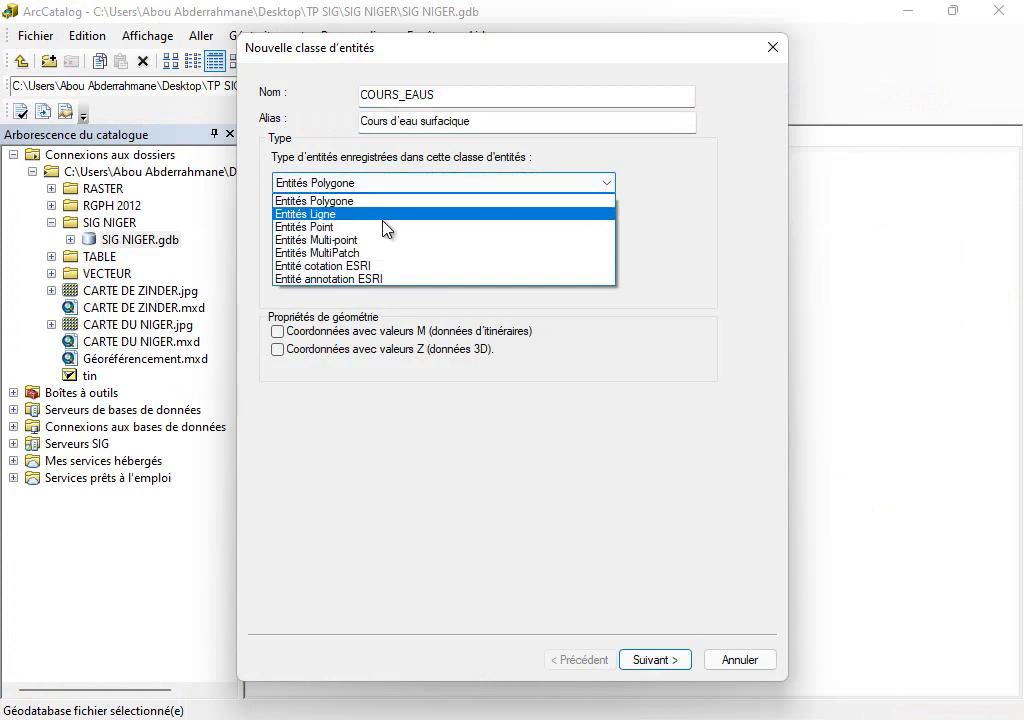
{"action": "left_click", "coordinate": [347, 203]}
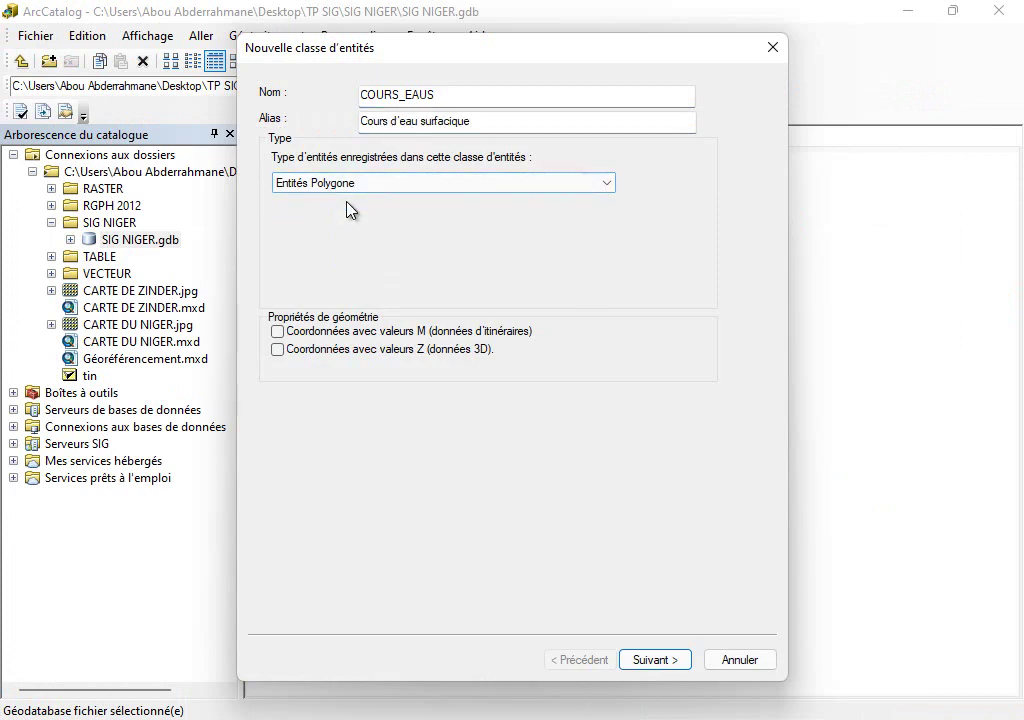
Assign the WGS 1984 coordinate system from the favourites and accept the default settings through to the field definitions
{"action": "left_click", "coordinate": [648, 664]}
{"action": "left_click", "coordinate": [362, 257]}
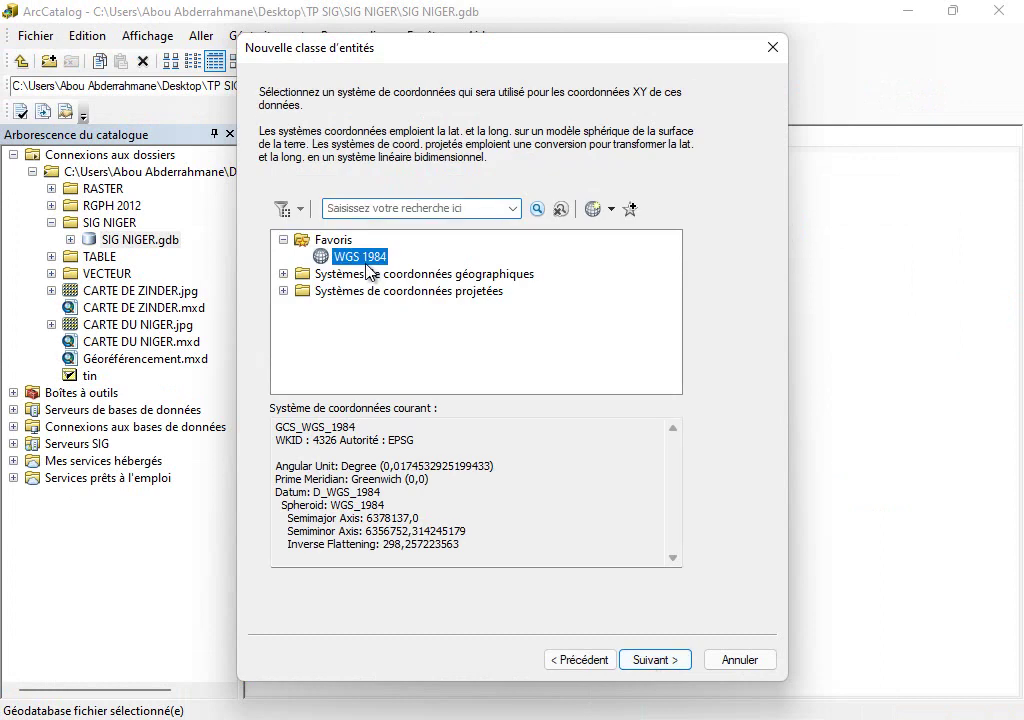
{"action": "left_click", "coordinate": [674, 665]}
{"action": "left_click", "coordinate": [674, 665]}
{"action": "left_click", "coordinate": [674, 665]}
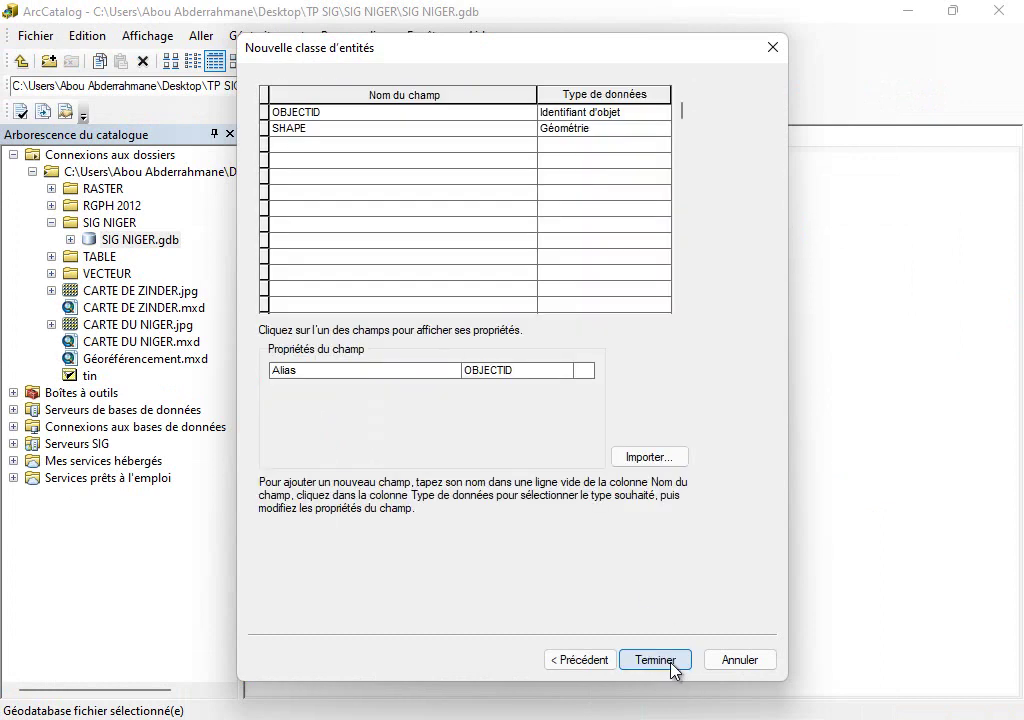
Copy the field name NOMCE from the Writer document and enter it as a new field in ArcCatalog
{"action": "key", "text": "alt+Tab"}
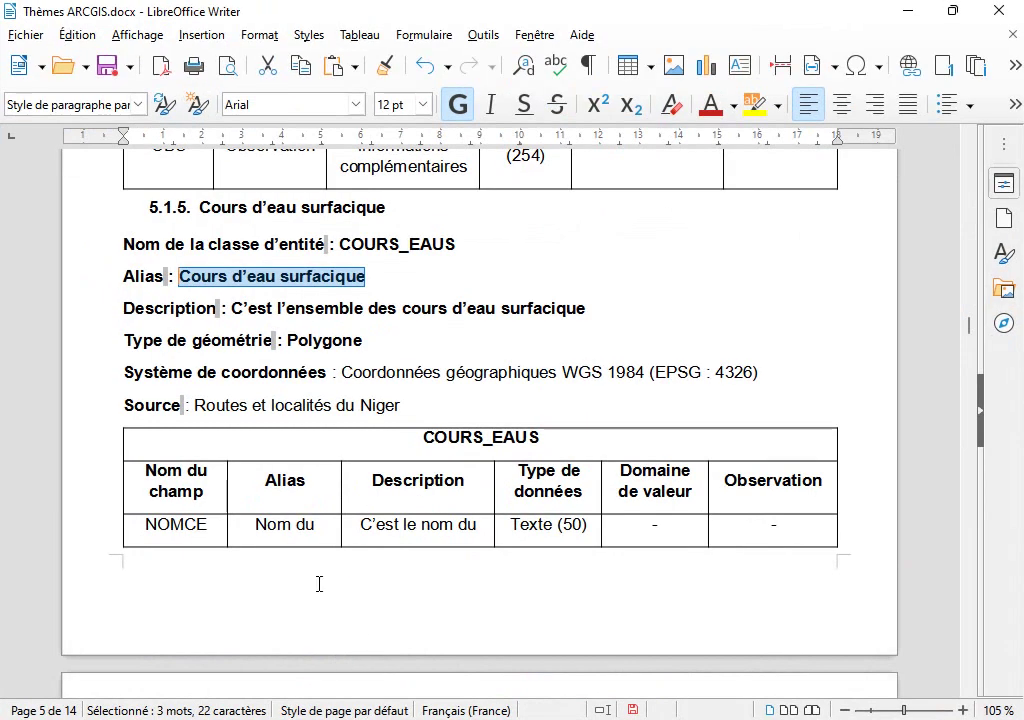
{"action": "left_click_drag", "start_coordinate": [205, 527], "coordinate": [146, 524]}
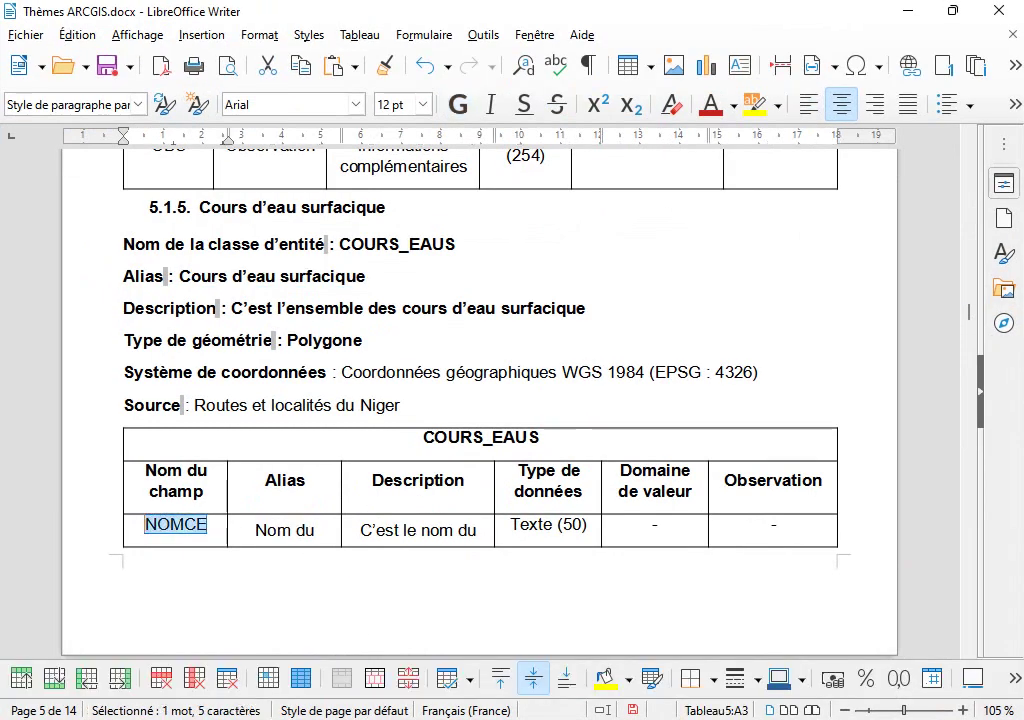
{"action": "key", "text": "alt+Tab"}
{"action": "left_click", "coordinate": [468, 145]}
{"action": "key", "text": "ctrl+v"}
Set the NOMCE field to type Texte with the alias "Nom du cours d'eau", copied from the Writer document
{"action": "scroll", "coordinate": [273, 530], "scroll_direction": "down", "scroll_amount": 5}
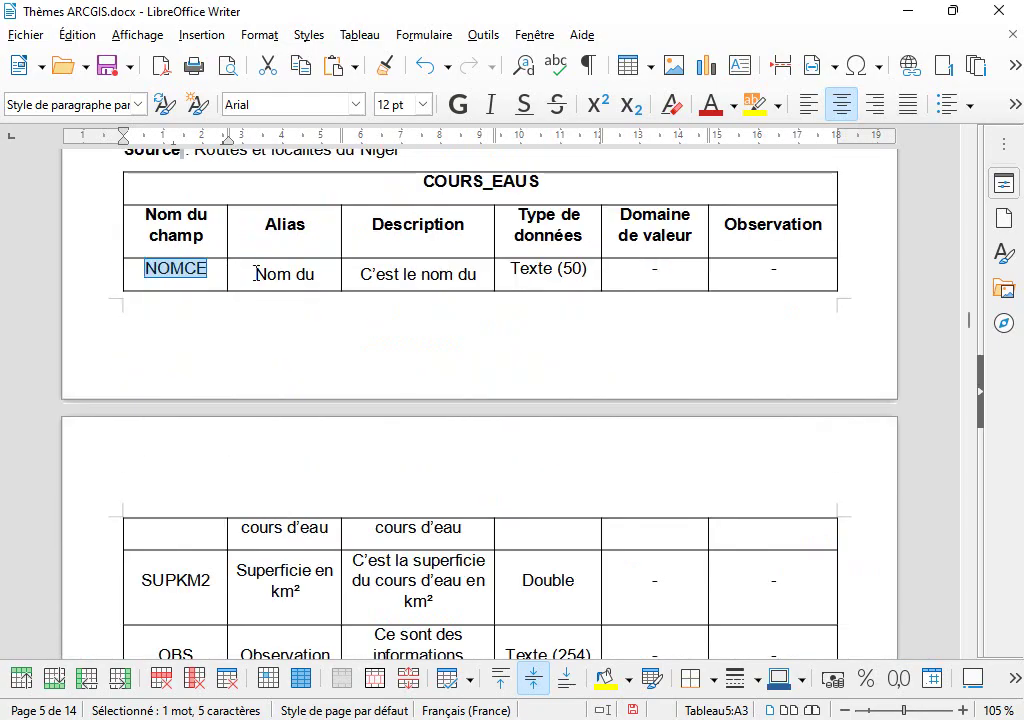
{"action": "left_click_drag", "start_coordinate": [257, 273], "coordinate": [333, 276]}
{"action": "left_click_drag", "start_coordinate": [238, 525], "coordinate": [330, 521]}
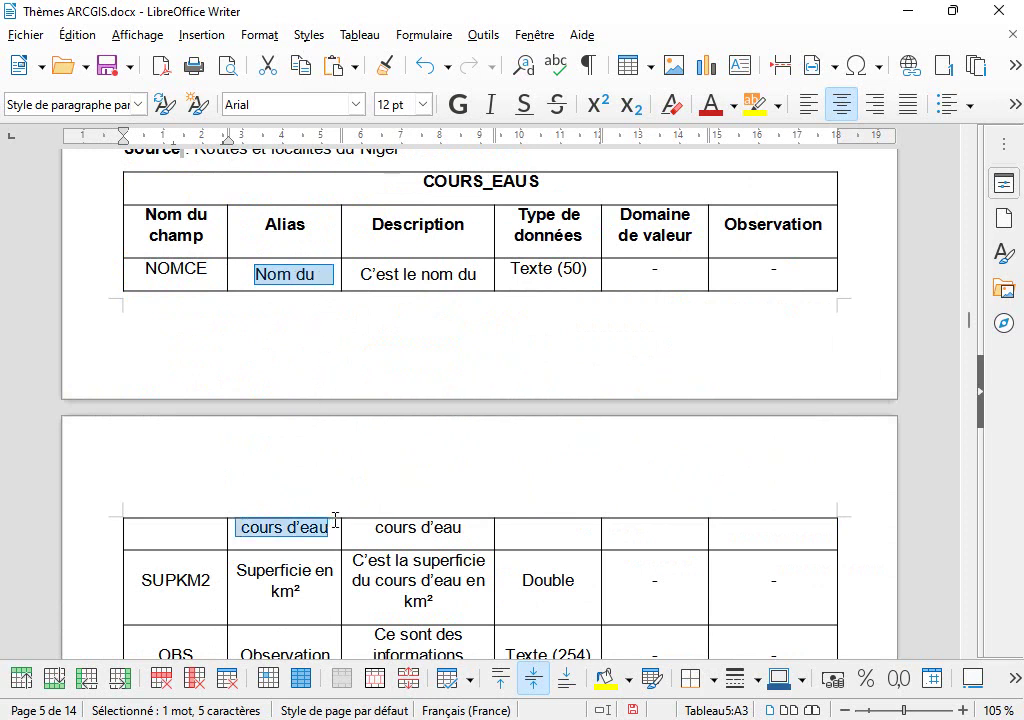
{"action": "key", "text": "alt+Tab"}
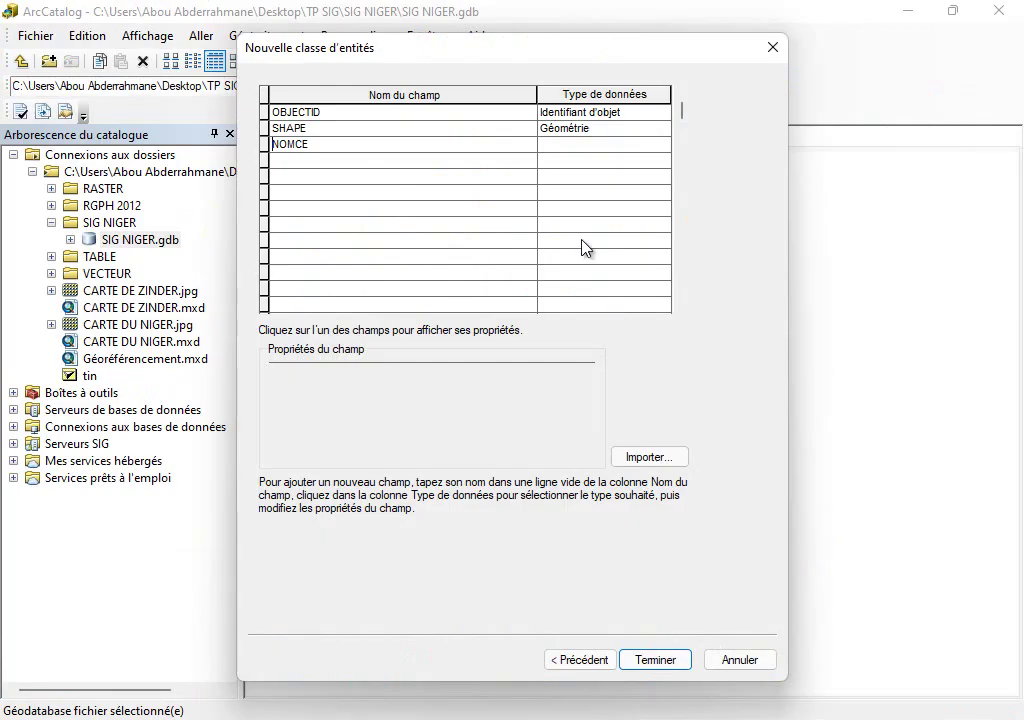
{"action": "left_click", "coordinate": [575, 152]}
{"action": "left_click", "coordinate": [581, 151]}
{"action": "left_click", "coordinate": [580, 151]}
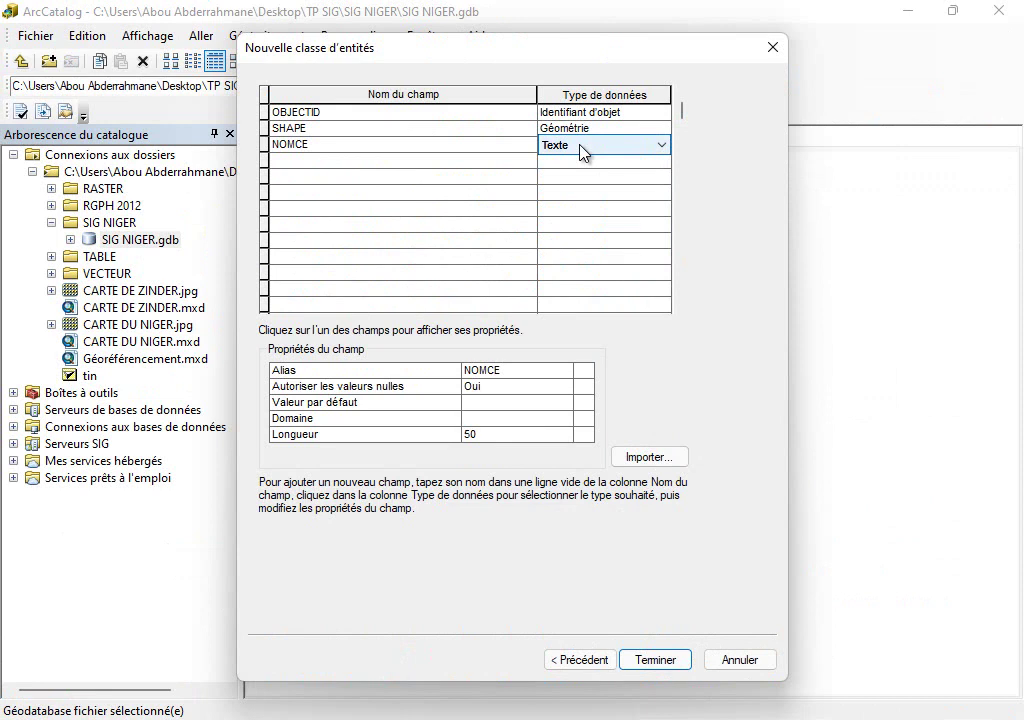
{"action": "left_click", "coordinate": [517, 371]}
{"action": "key", "text": "ctrl+v"}
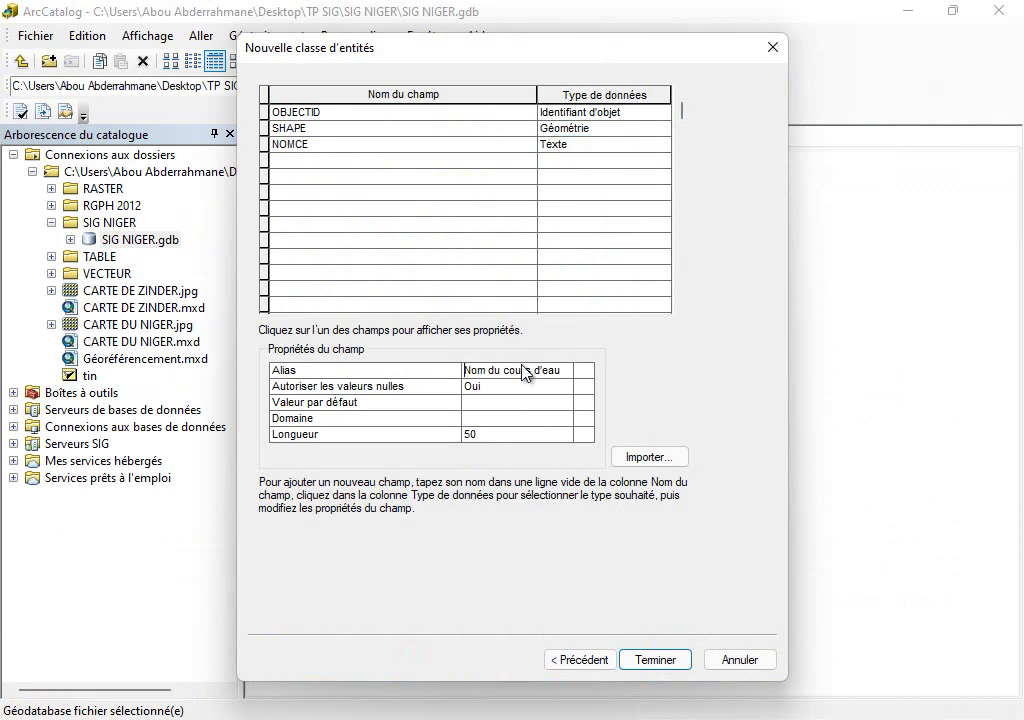
Copy the field name SUPKM2 from the Writer document and add it in ArcCatalog as a field of type Double
{"action": "key", "text": "alt+Tab"}
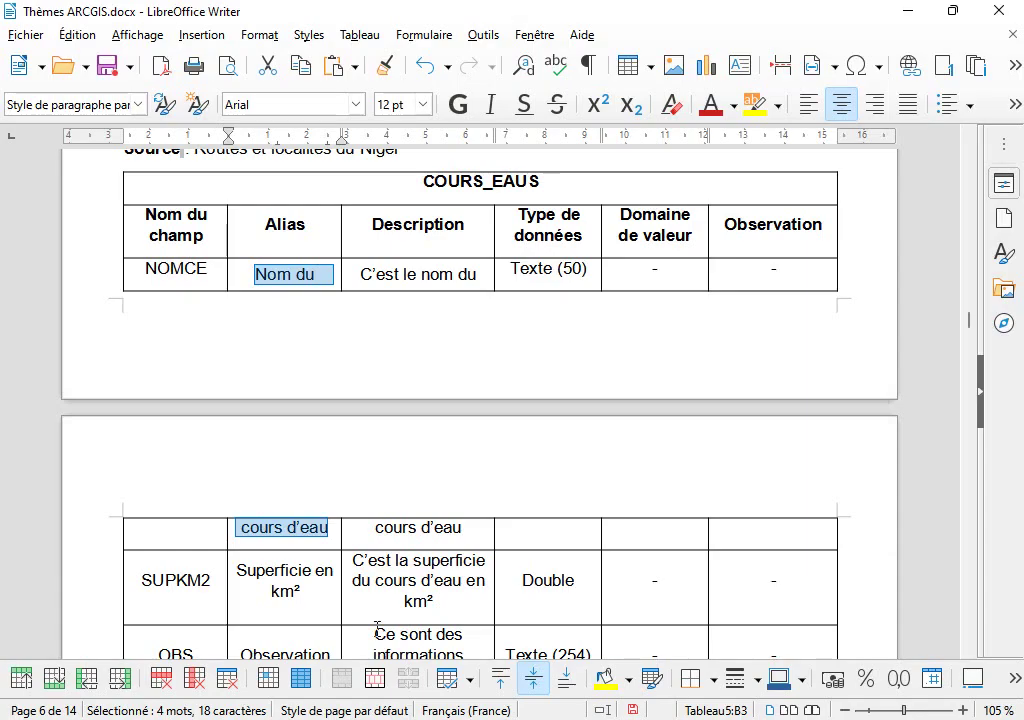
{"action": "left_click", "coordinate": [201, 580]}
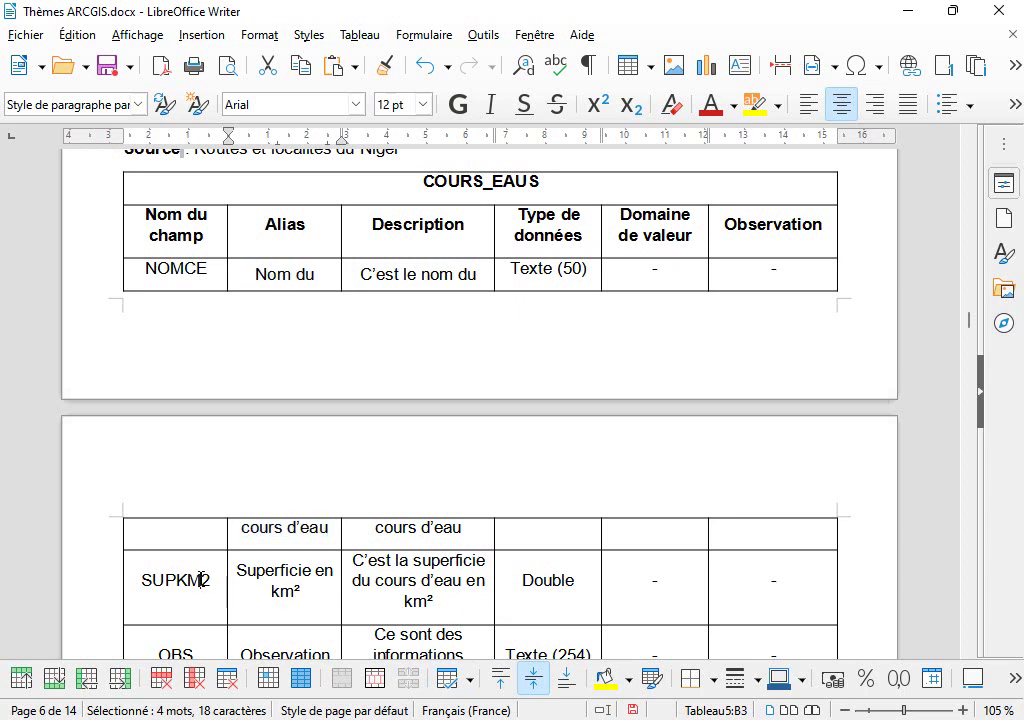
{"action": "double_click", "coordinate": [201, 580]}
{"action": "key", "text": "ctrl+c"}
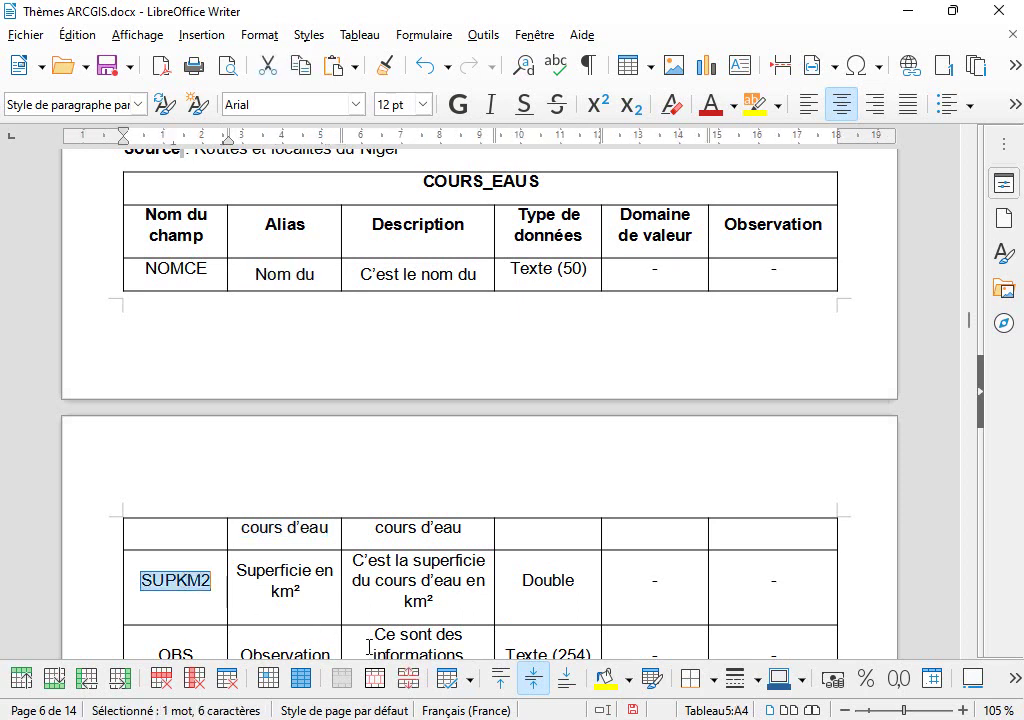
{"action": "key", "text": "alt+Tab"}
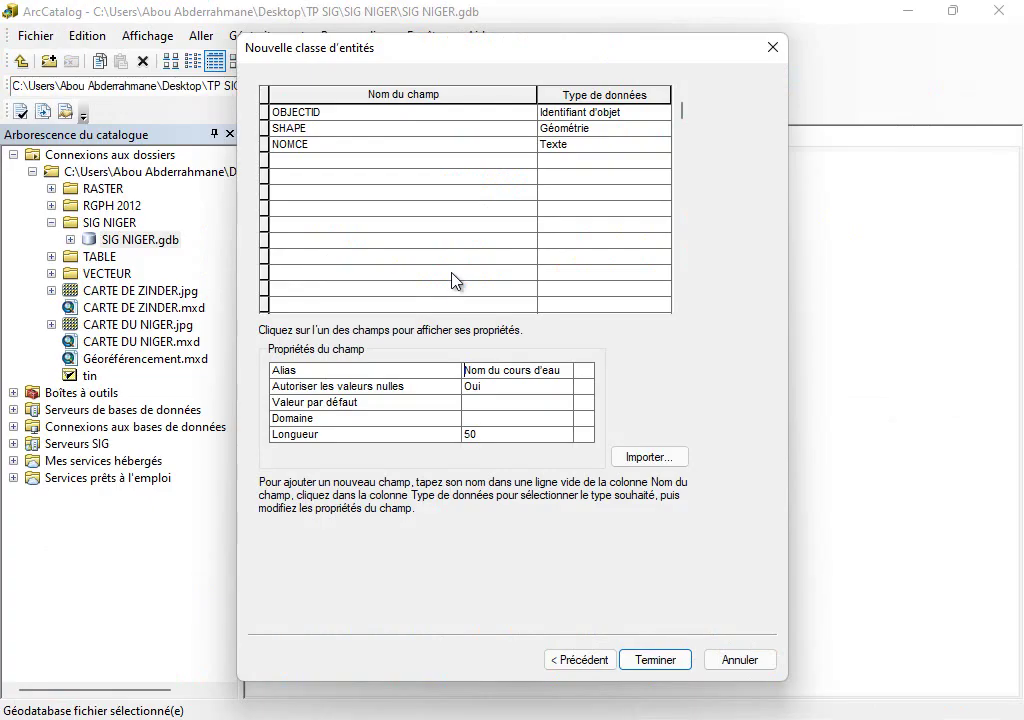
{"action": "left_click", "coordinate": [338, 161]}
{"action": "key", "text": "ctrl+v"}
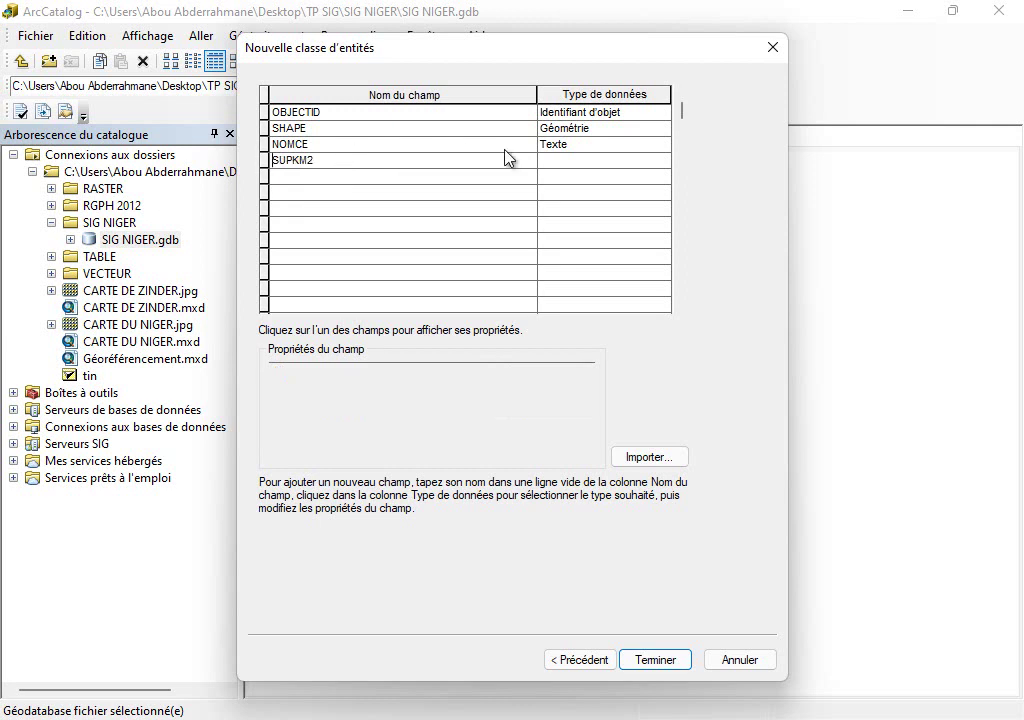
{"action": "left_click", "coordinate": [572, 164]}
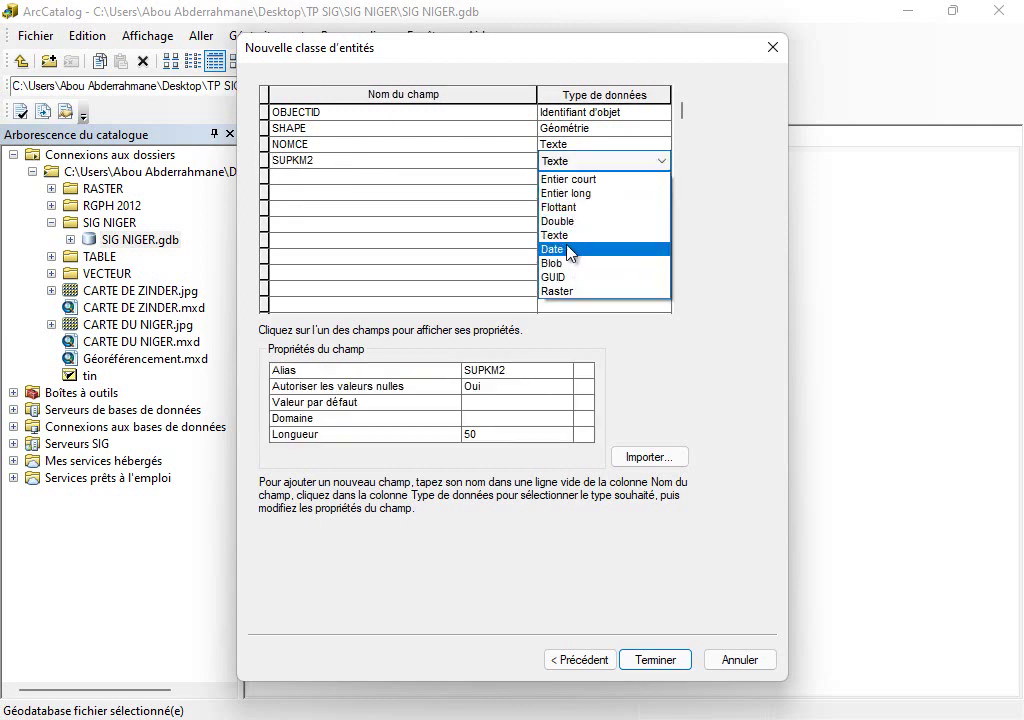
{"action": "left_click", "coordinate": [566, 221]}
Give the SUPKM2 field the alias "Superficie en km²", copied from the Writer document
{"action": "key", "text": "alt+Tab"}
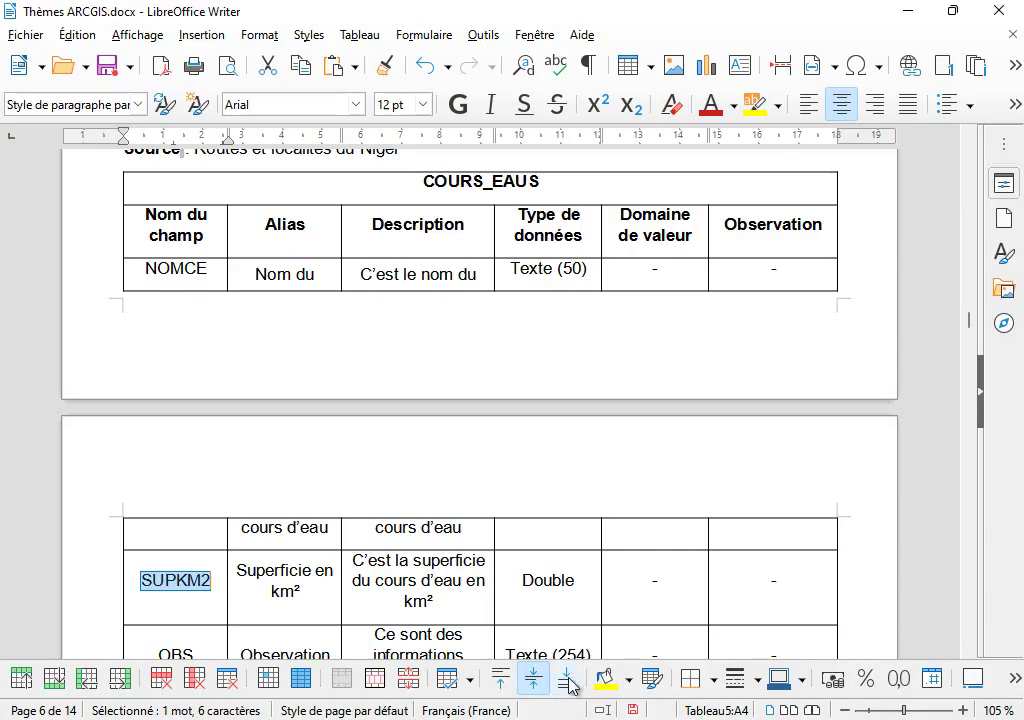
{"action": "left_click_drag", "start_coordinate": [298, 592], "coordinate": [237, 572]}
{"action": "key", "text": "ctrl+c"}
{"action": "key", "text": "alt+Tab"}
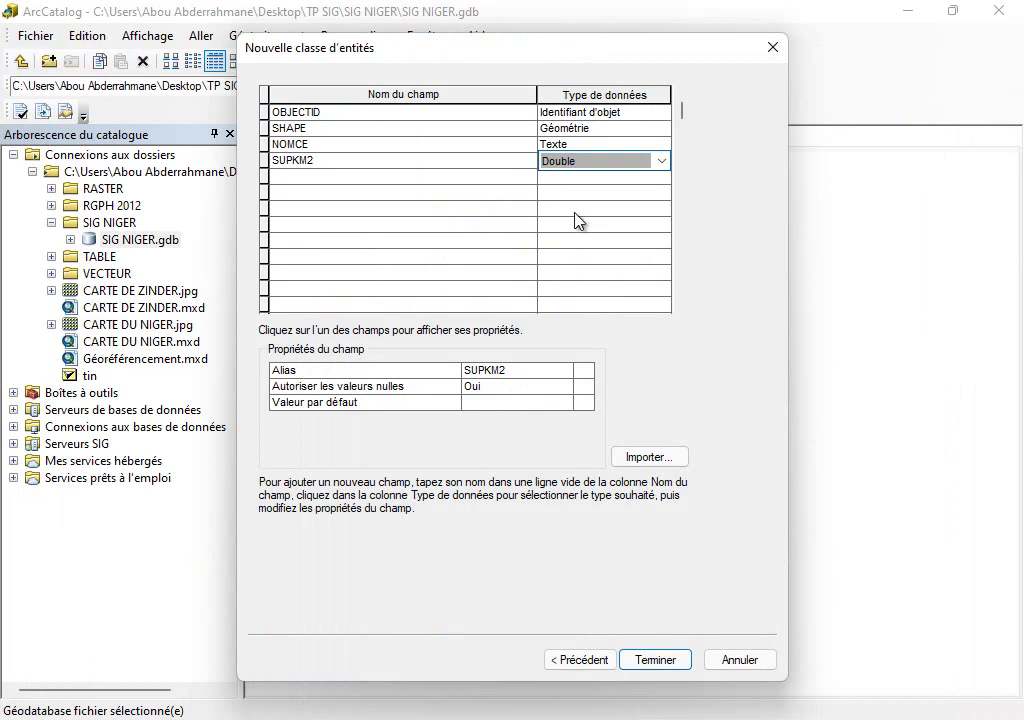
{"action": "left_click", "coordinate": [530, 372]}
{"action": "key", "text": "ctrl+v"}
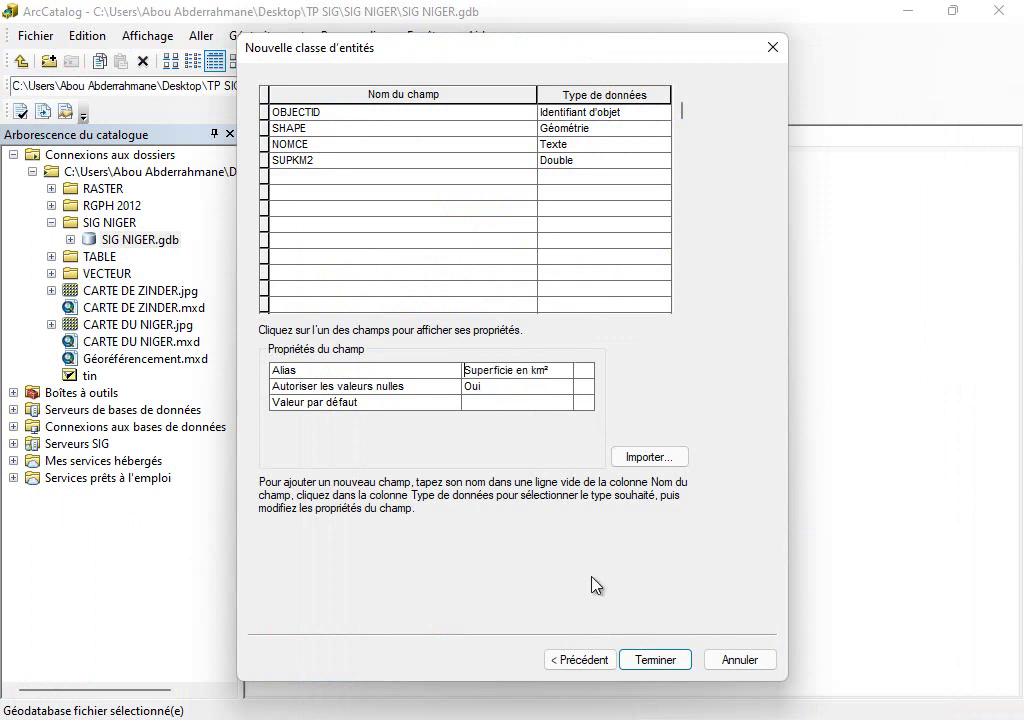
Switch to the Writer document and compare the field tables of COURS_EAUS and COURS_EAUL
{"action": "key", "text": "alt+Tab"}
{"action": "scroll", "coordinate": [383, 567], "scroll_direction": "down", "scroll_amount": 5}
{"action": "double_click", "coordinate": [284, 439]}
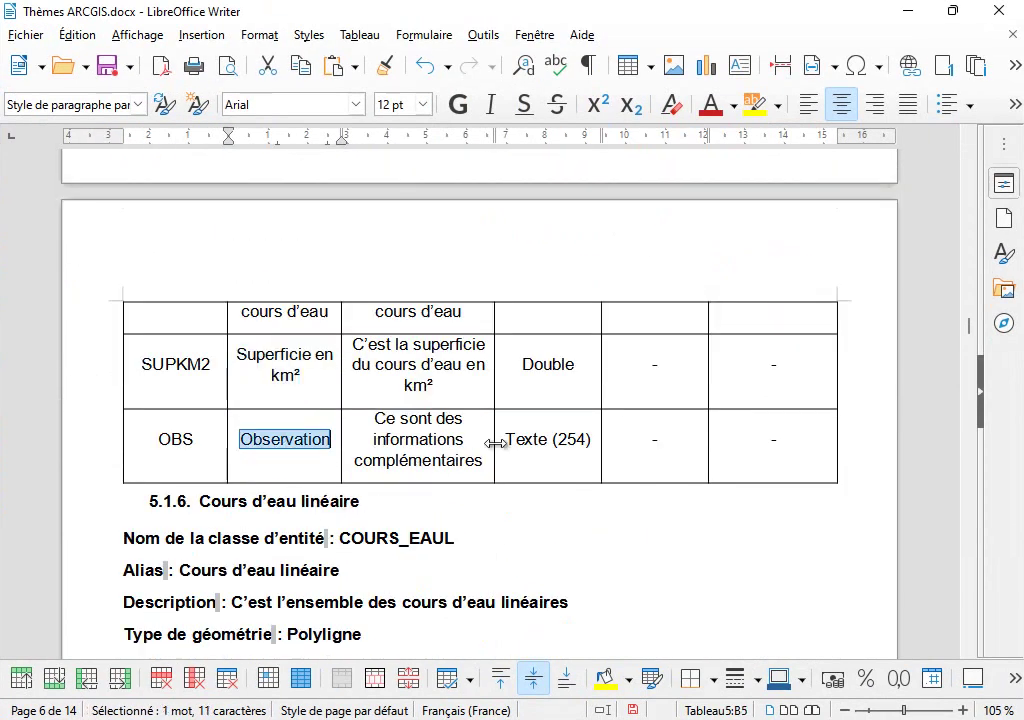
{"action": "scroll", "coordinate": [370, 421], "scroll_direction": "up", "scroll_amount": 2}
{"action": "scroll", "coordinate": [366, 420], "scroll_direction": "up", "scroll_amount": 2}
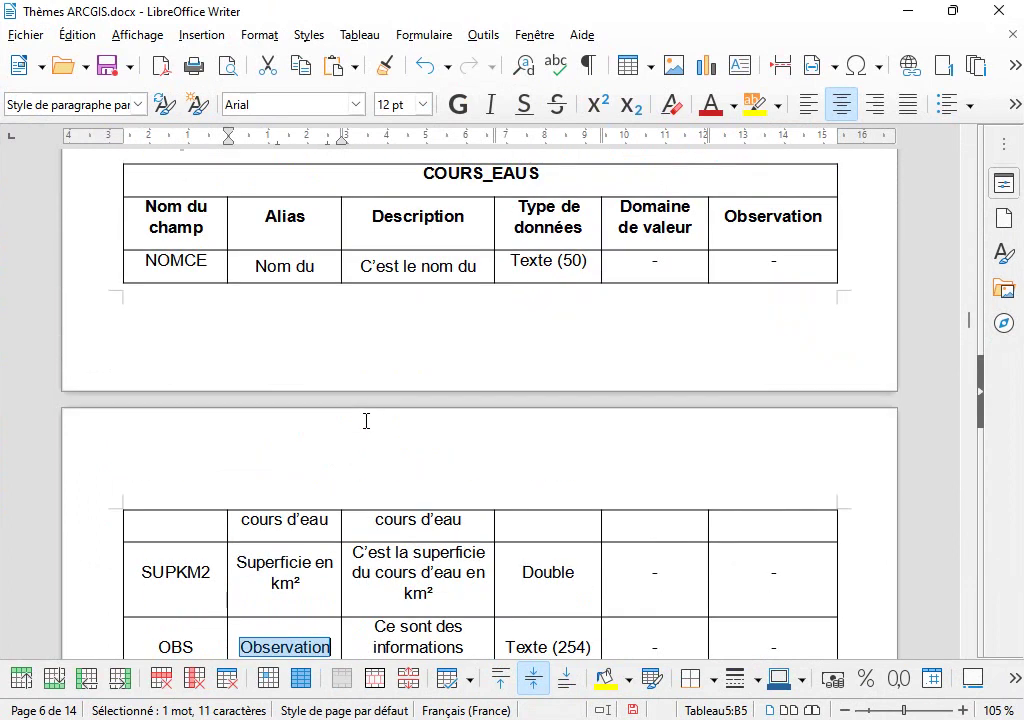
{"action": "scroll", "coordinate": [366, 420], "scroll_direction": "down", "scroll_amount": 3}
{"action": "scroll", "coordinate": [366, 421], "scroll_direction": "down", "scroll_amount": 1}
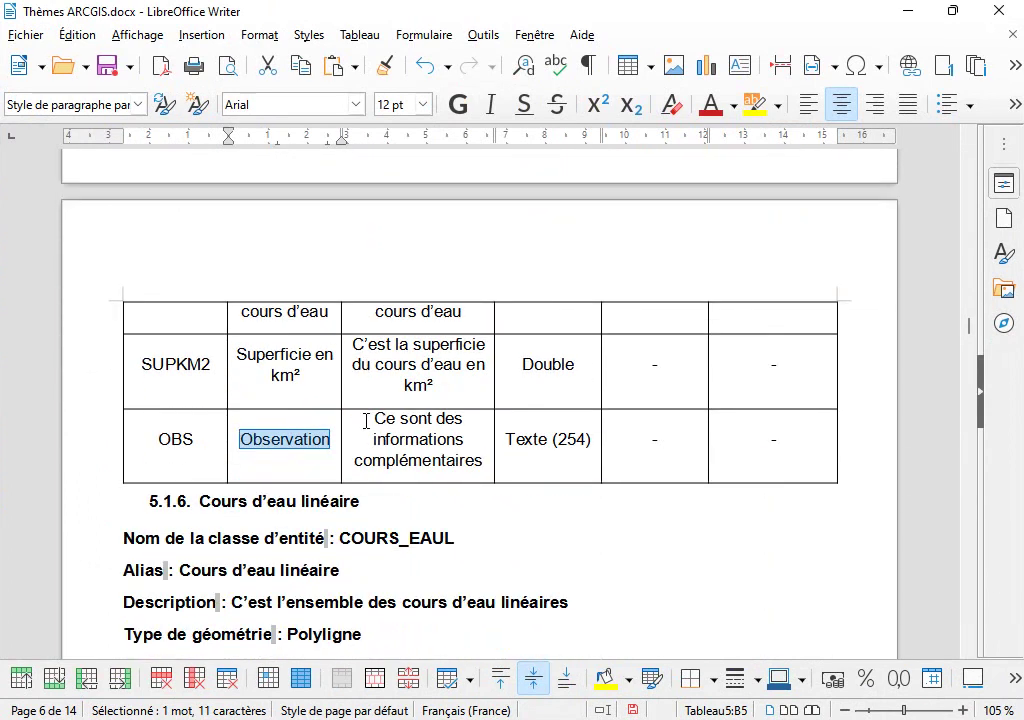
{"action": "scroll", "coordinate": [366, 420], "scroll_direction": "up", "scroll_amount": 1}
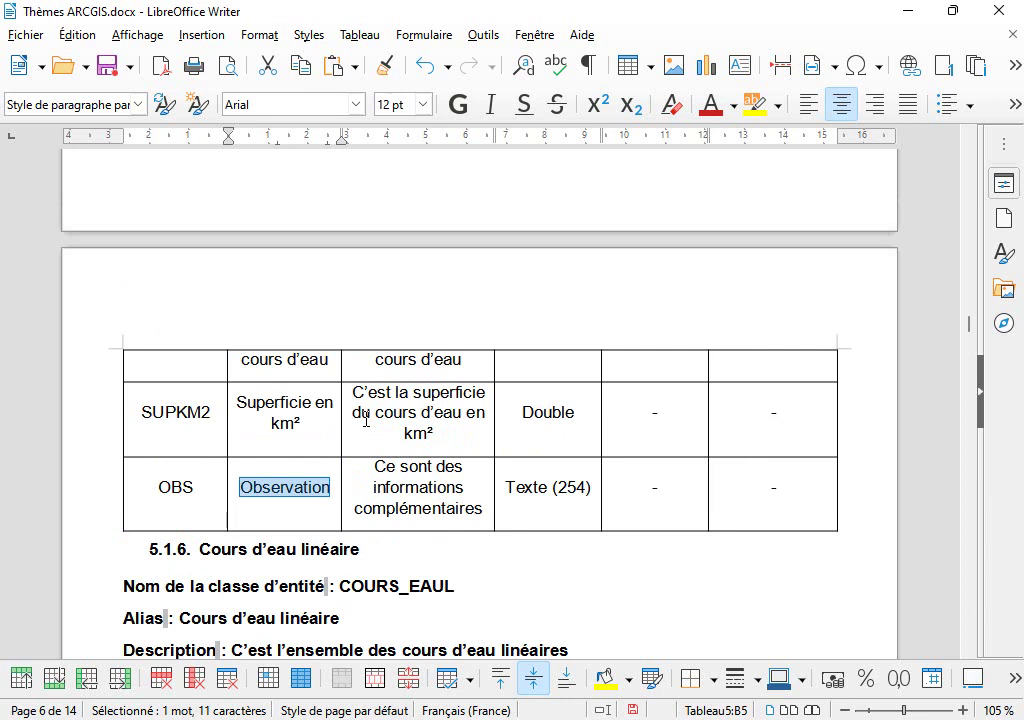
{"action": "scroll", "coordinate": [366, 420], "scroll_direction": "down", "scroll_amount": 2}
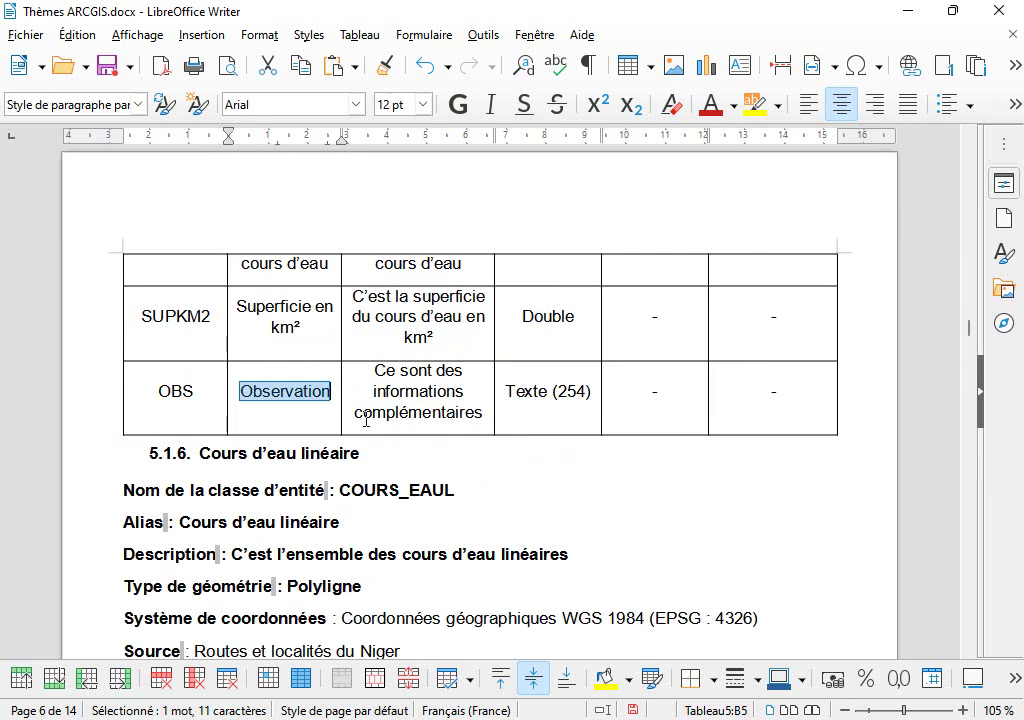
{"action": "scroll", "coordinate": [366, 421], "scroll_direction": "down", "scroll_amount": 7}
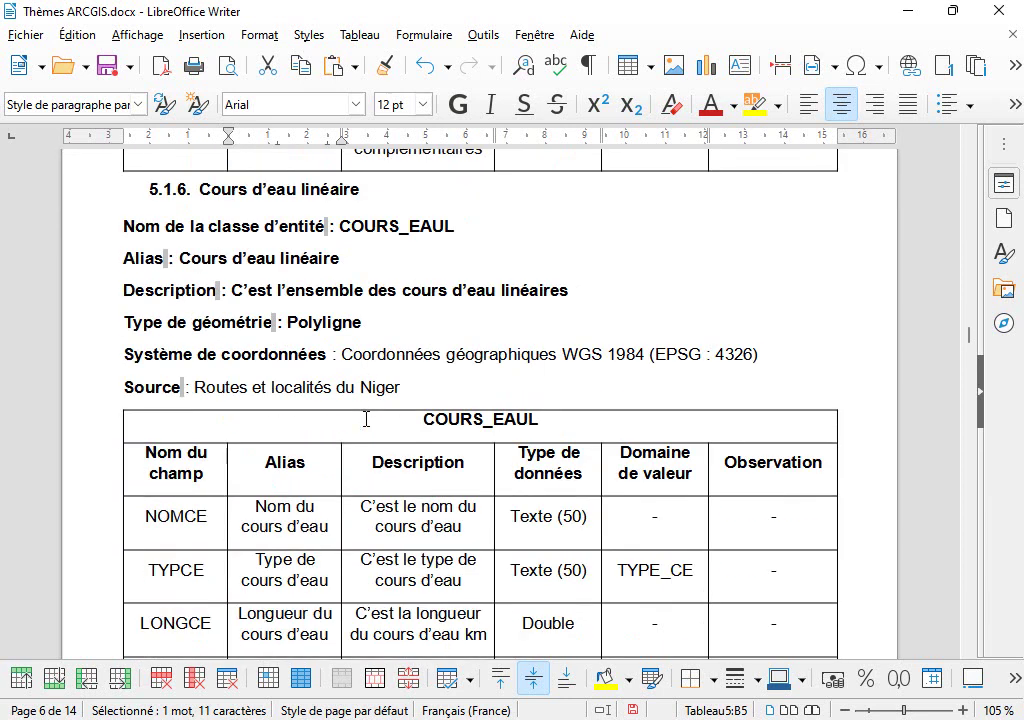
{"action": "scroll", "coordinate": [366, 419], "scroll_direction": "up", "scroll_amount": 4}
{"action": "scroll", "coordinate": [366, 419], "scroll_direction": "up", "scroll_amount": 4}
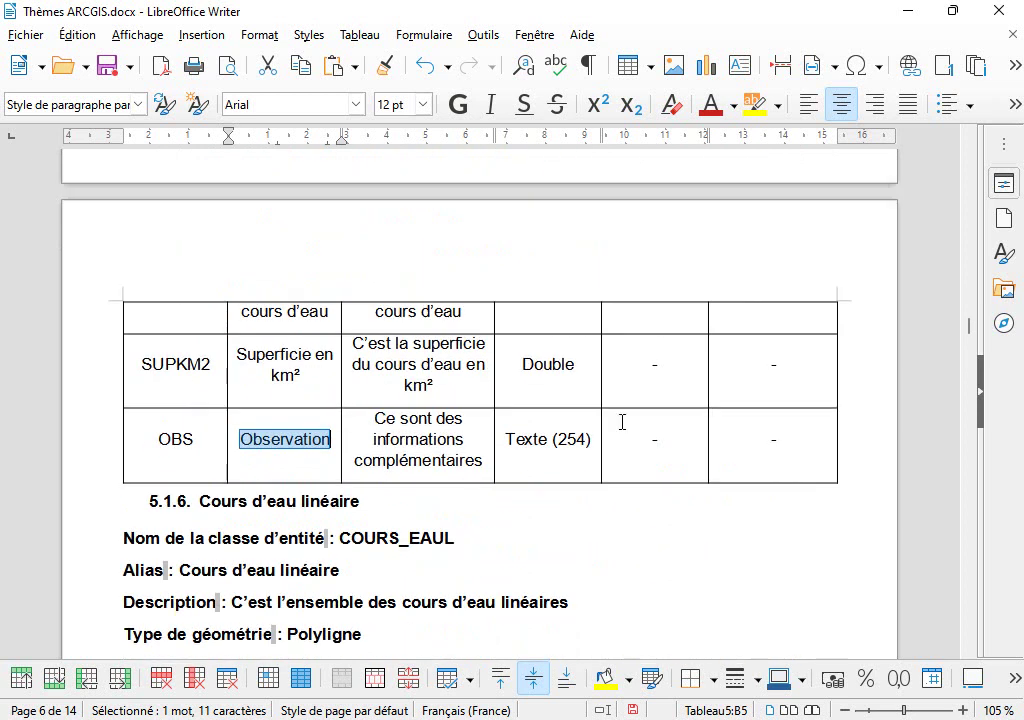
{"action": "left_click", "coordinate": [775, 362]}
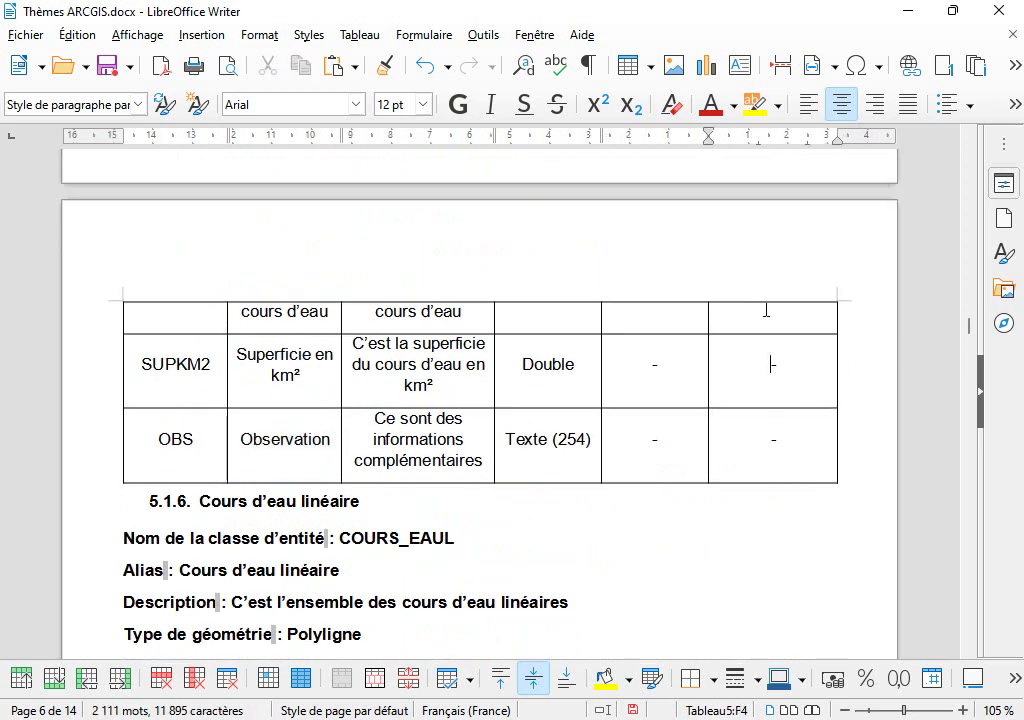
{"action": "key", "text": "shift+Tab"}
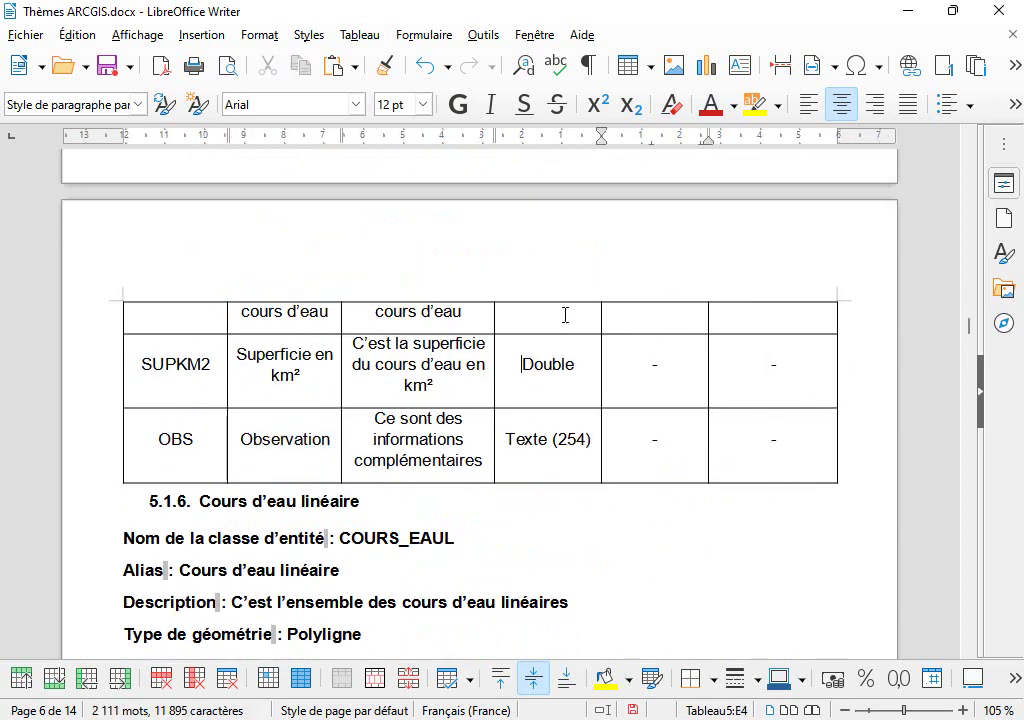
Insert an empty row below the NOMCE row in the COURS_EAUS table
{"action": "scroll", "coordinate": [441, 311], "scroll_direction": "up", "scroll_amount": 4}
{"action": "left_click", "coordinate": [314, 268]}
{"action": "left_click", "coordinate": [54, 678]}
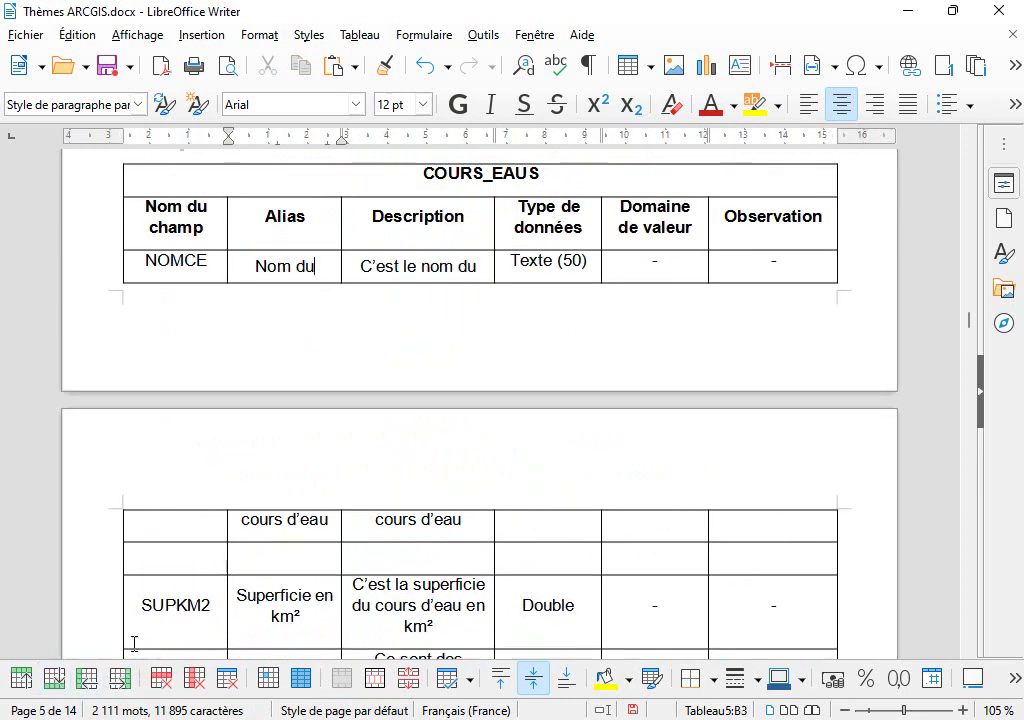
Copy the TYPCE row from the COURS_EAUL table into the empty row of the COURS_EAUS table
{"action": "scroll", "coordinate": [407, 498], "scroll_direction": "down", "scroll_amount": 11}
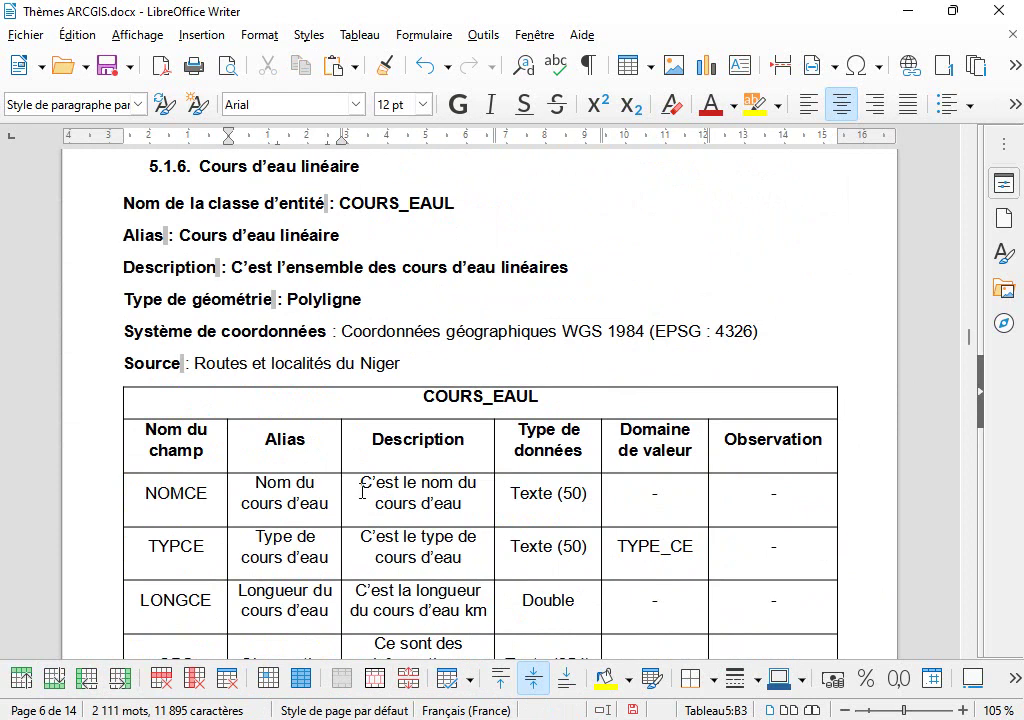
{"action": "scroll", "coordinate": [362, 492], "scroll_direction": "down", "scroll_amount": 2}
{"action": "left_click_drag", "start_coordinate": [151, 439], "coordinate": [742, 439]}
{"action": "key", "text": "ctrl+c"}
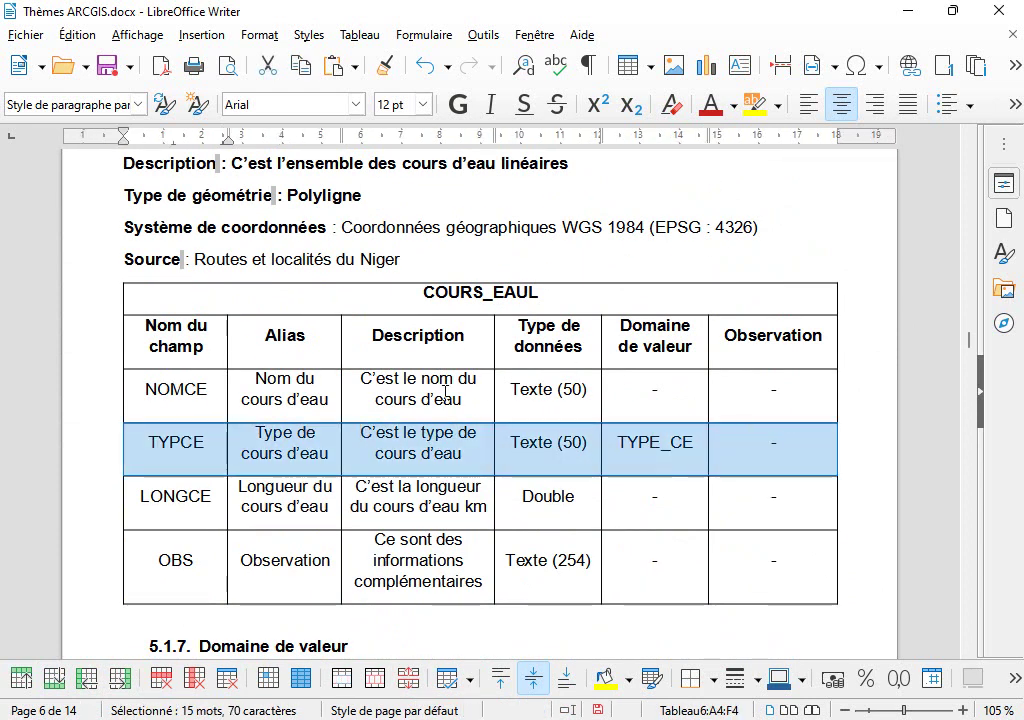
{"action": "scroll", "coordinate": [445, 393], "scroll_direction": "up", "scroll_amount": 10}
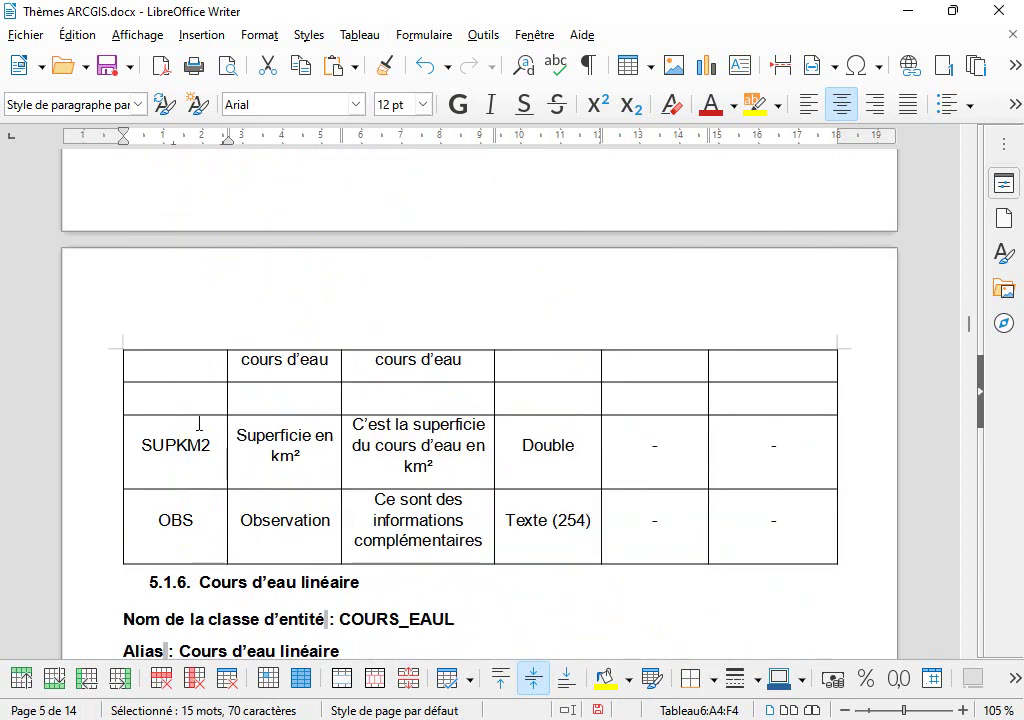
{"action": "left_click", "coordinate": [161, 402]}
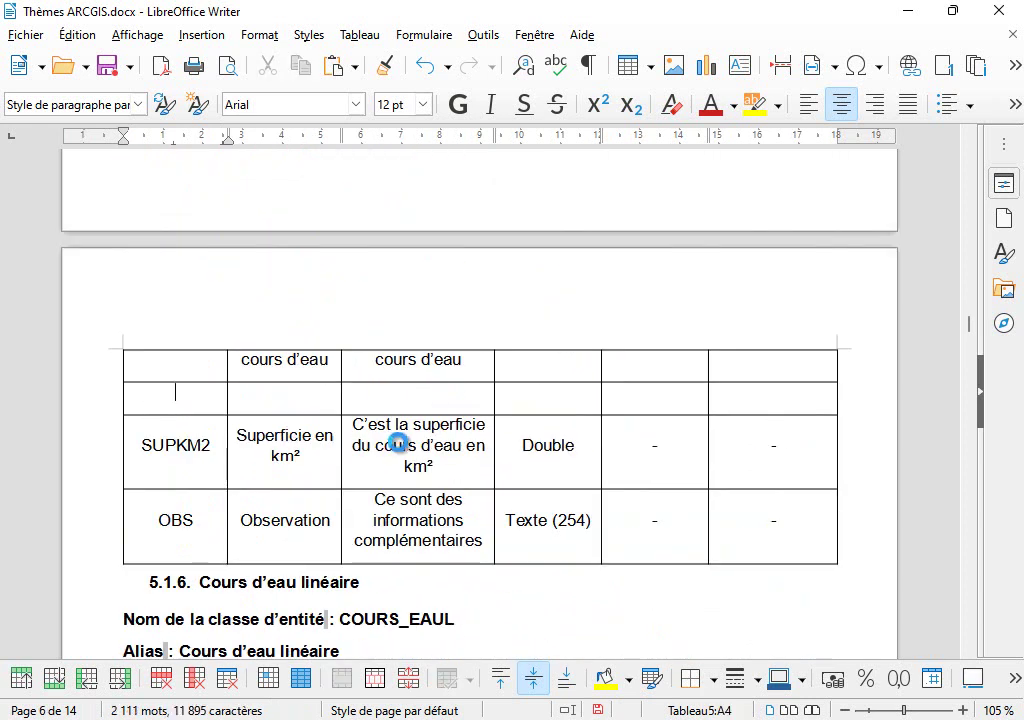
{"action": "key", "text": "ctrl+v"}
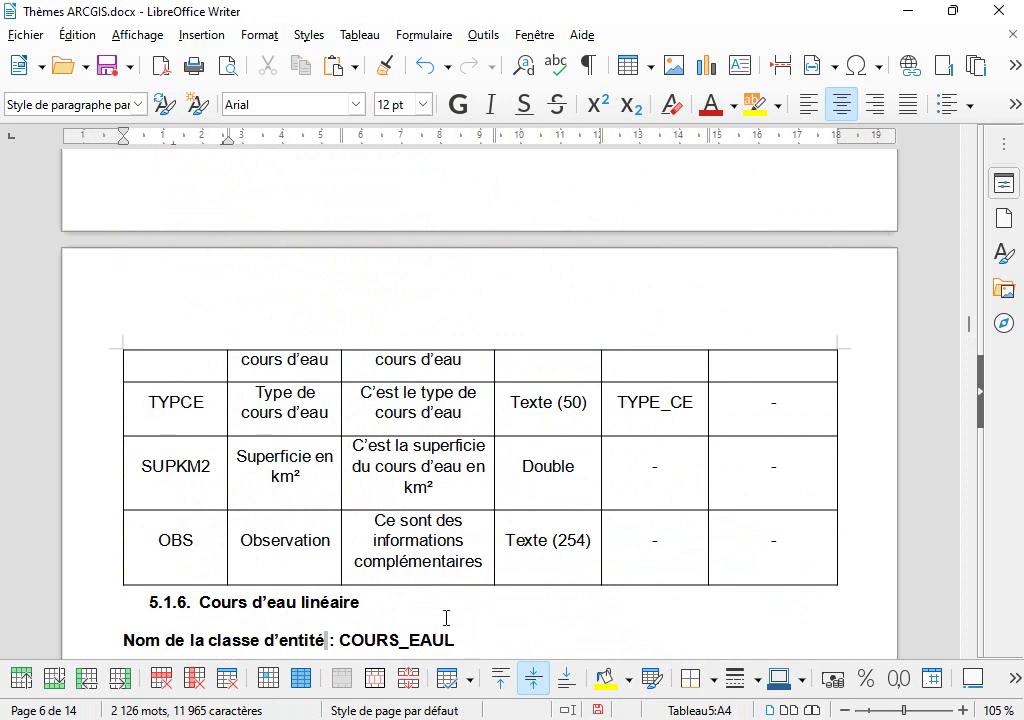
Copy the field name TYPCE from the COURS_EAUS table and enter it as a new field in ArcCatalog
{"action": "key", "text": "End"}
{"action": "key", "text": "shift+Left"}
{"action": "key", "text": "shift+Left"}
{"action": "key", "text": "shift+Left"}
{"action": "key", "text": "shift+Left"}
{"action": "left_click_drag", "start_coordinate": [212, 402], "coordinate": [144, 392]}
{"action": "key", "text": "ctrl+c"}
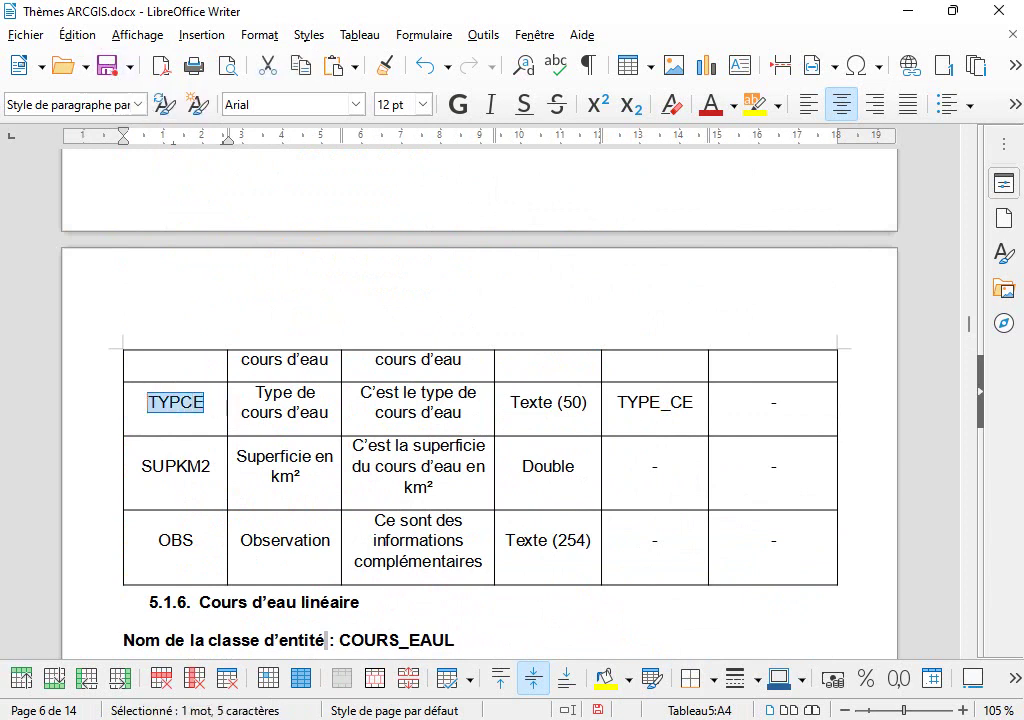
{"action": "key", "text": "alt+Tab"}
{"action": "left_click", "coordinate": [354, 178]}
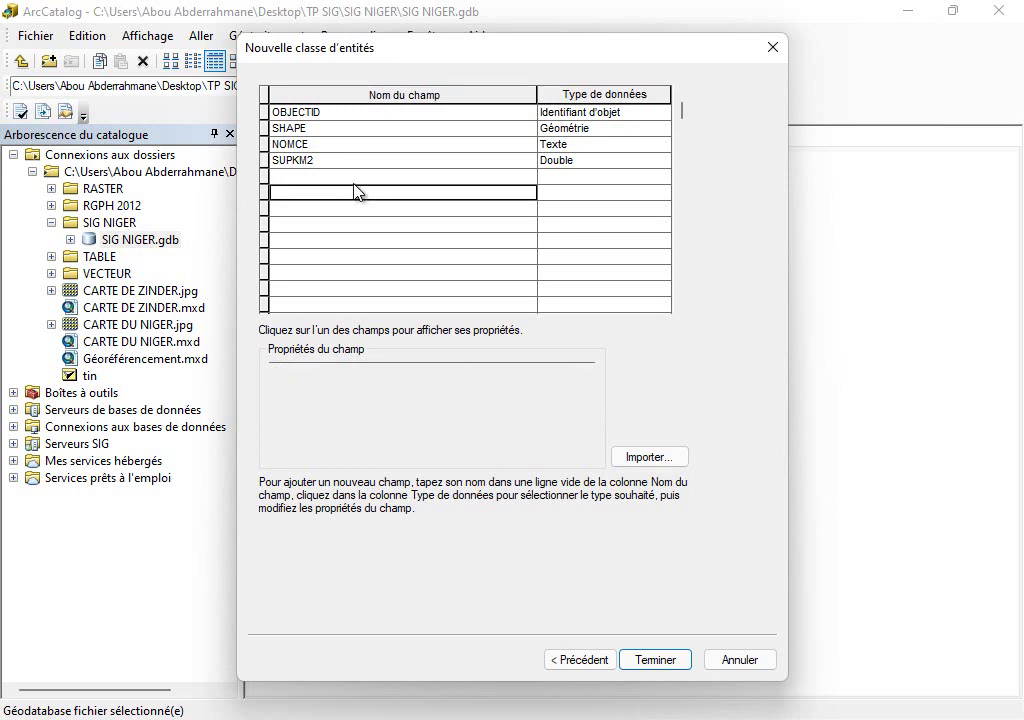
{"action": "key", "text": "ctrl+v"}
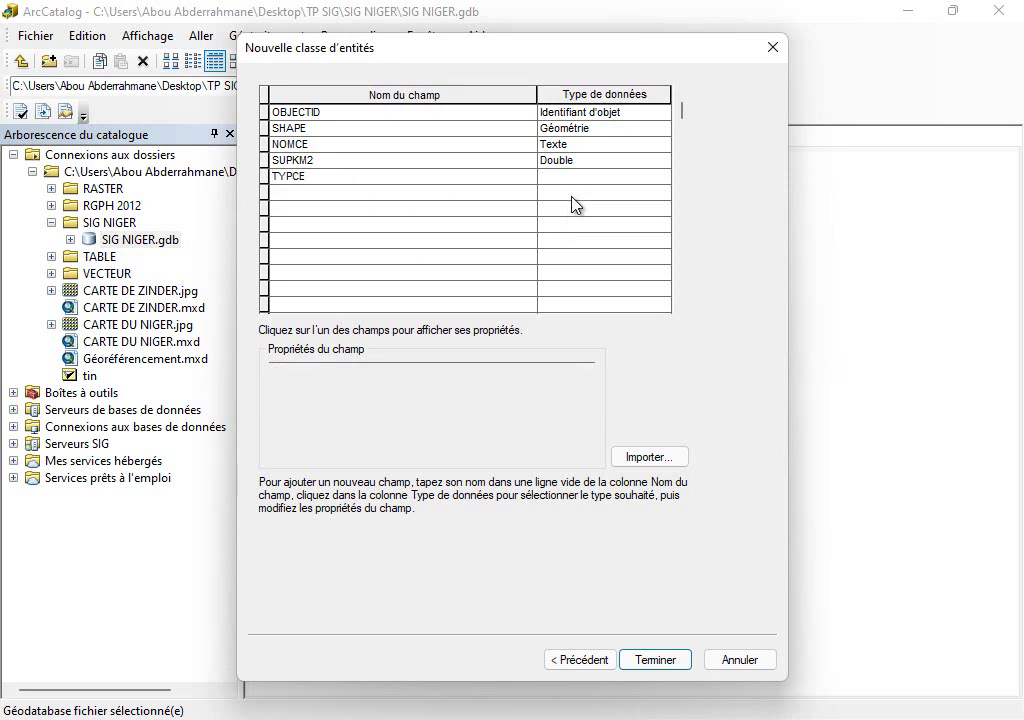
Set the TYPCE field to type Texte with the alias "Type de cours d'eau", copied from the Writer document
{"action": "key", "text": "alt+Tab"}
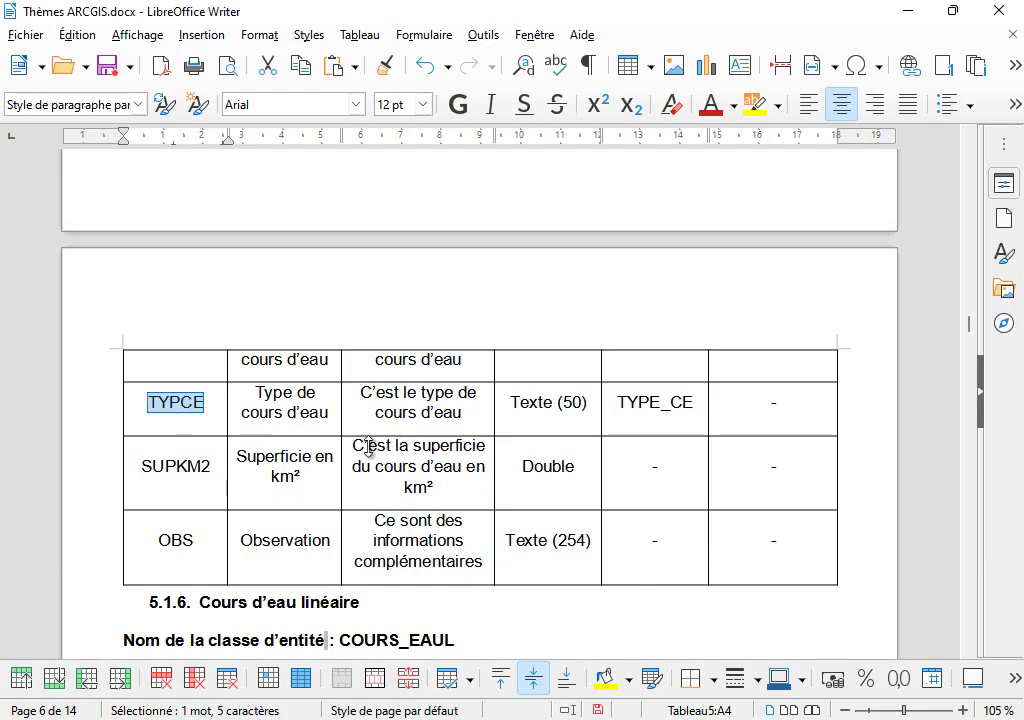
{"action": "left_click_drag", "start_coordinate": [334, 412], "coordinate": [257, 392]}
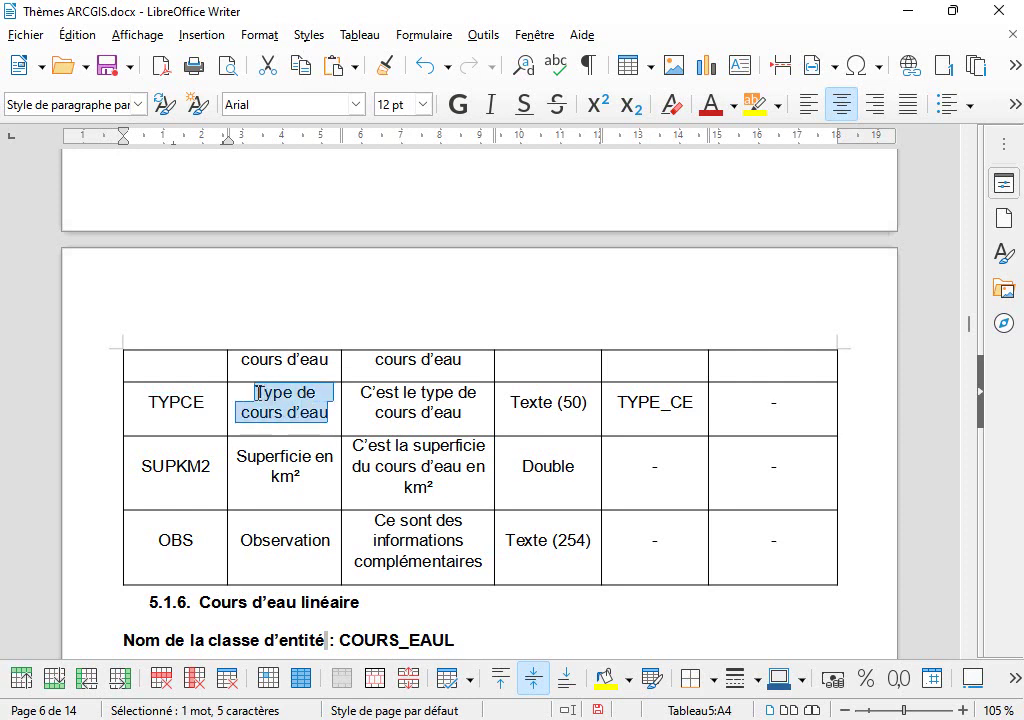
{"action": "key", "text": "ctrl+c"}
{"action": "key", "text": "alt+Tab"}
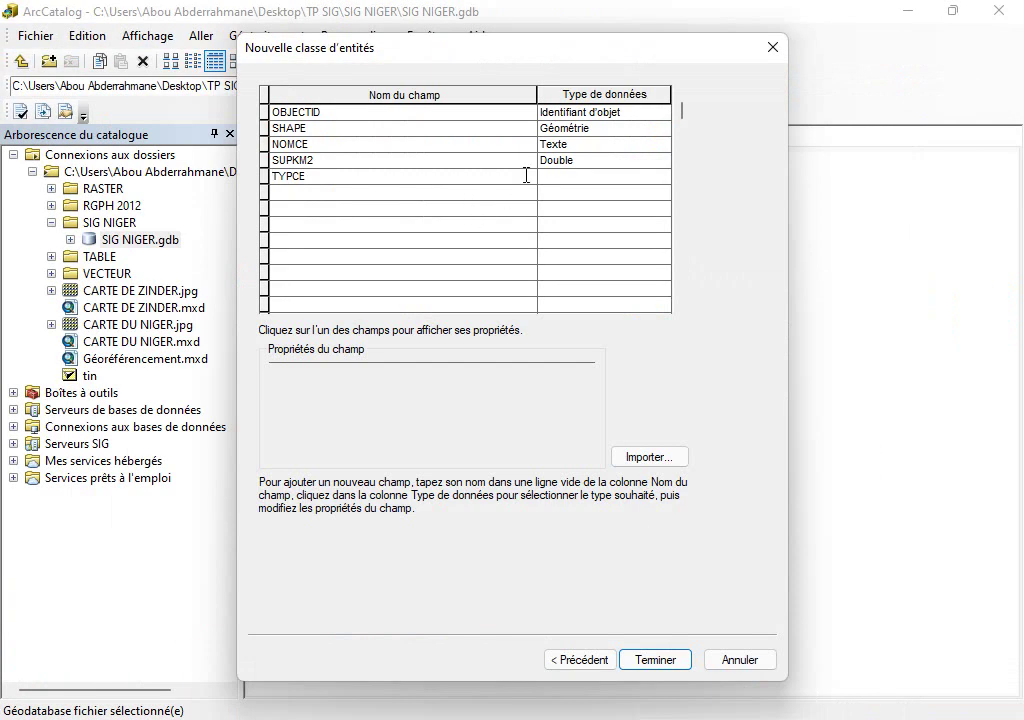
{"action": "left_click", "coordinate": [565, 177]}
{"action": "left_click", "coordinate": [565, 180]}
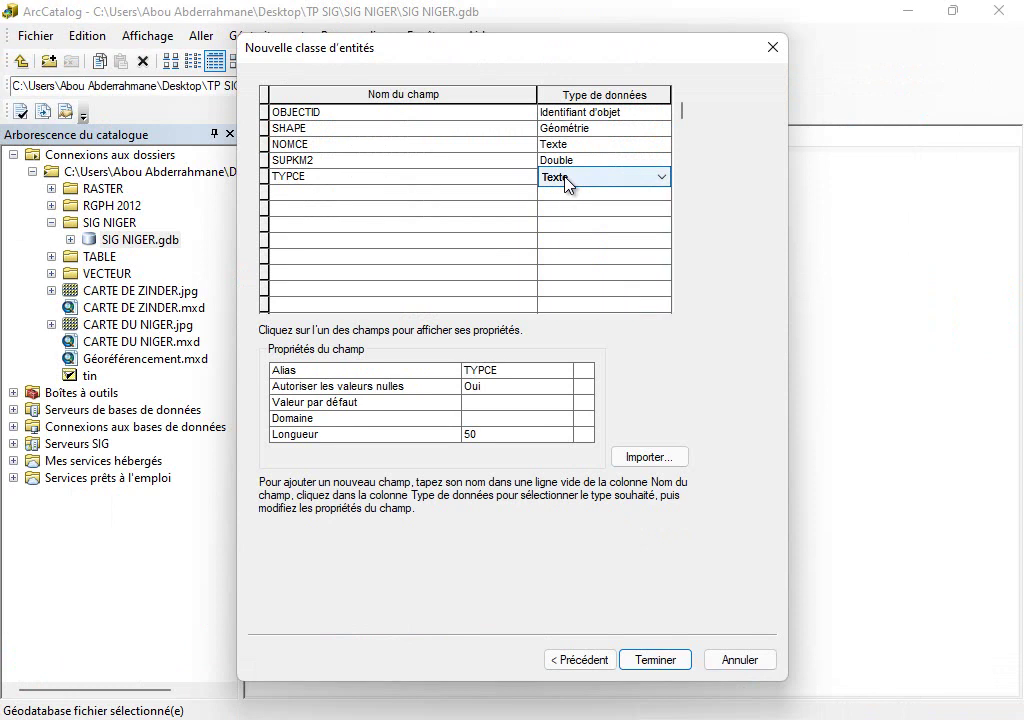
{"action": "left_click", "coordinate": [513, 371]}
{"action": "left_click_drag", "start_coordinate": [513, 371], "coordinate": [407, 361]}
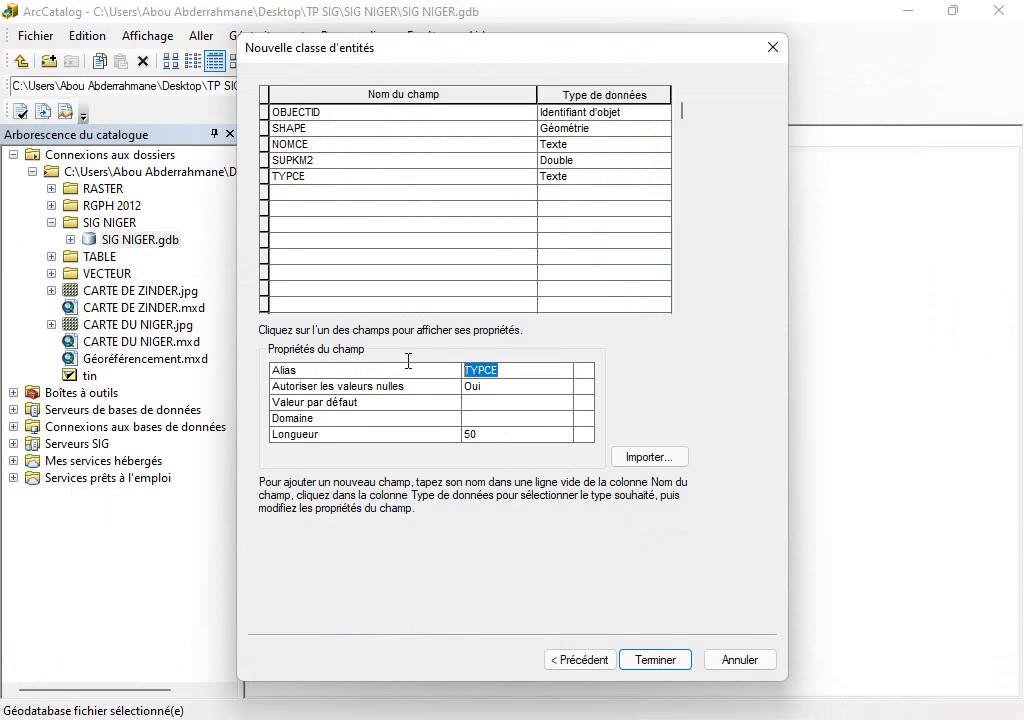
{"action": "key", "text": "ctrl+v"}
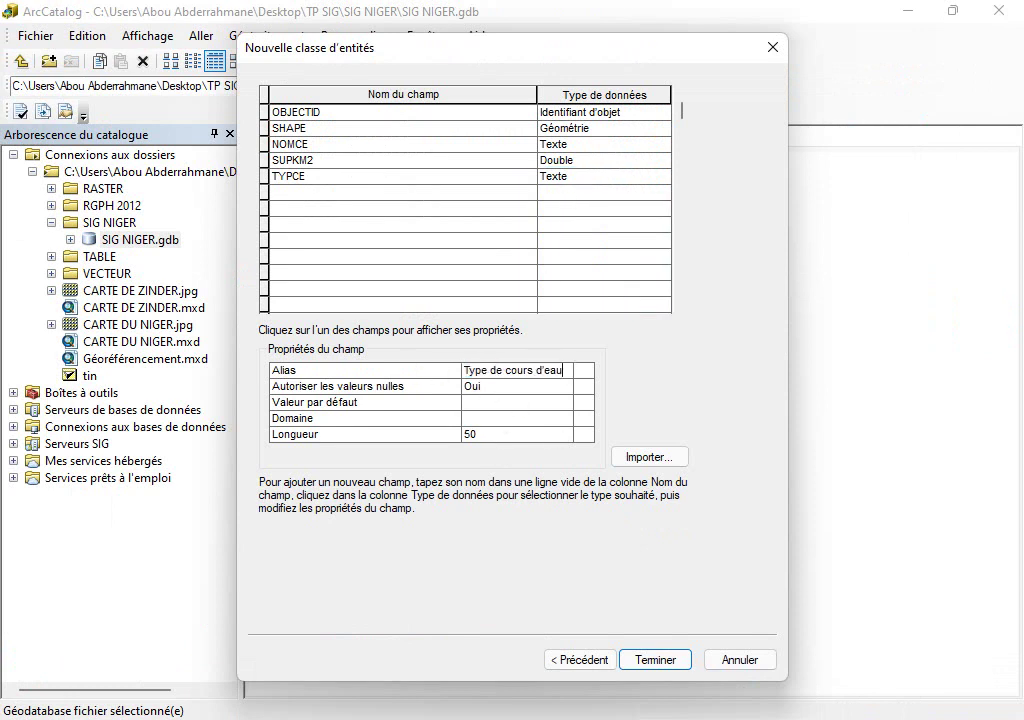
Check the TYPCE value domain in the Writer document and assign the domain TYPE_CE to the field in ArcCatalog
{"action": "key", "text": "alt+Tab"}
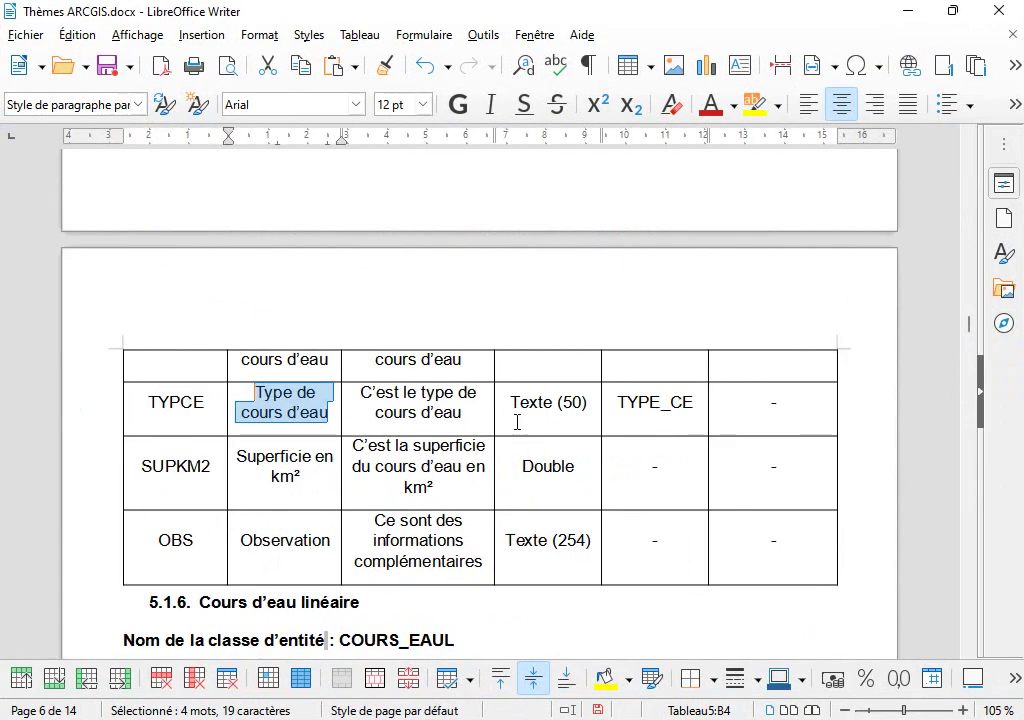
{"action": "left_click", "coordinate": [698, 398]}
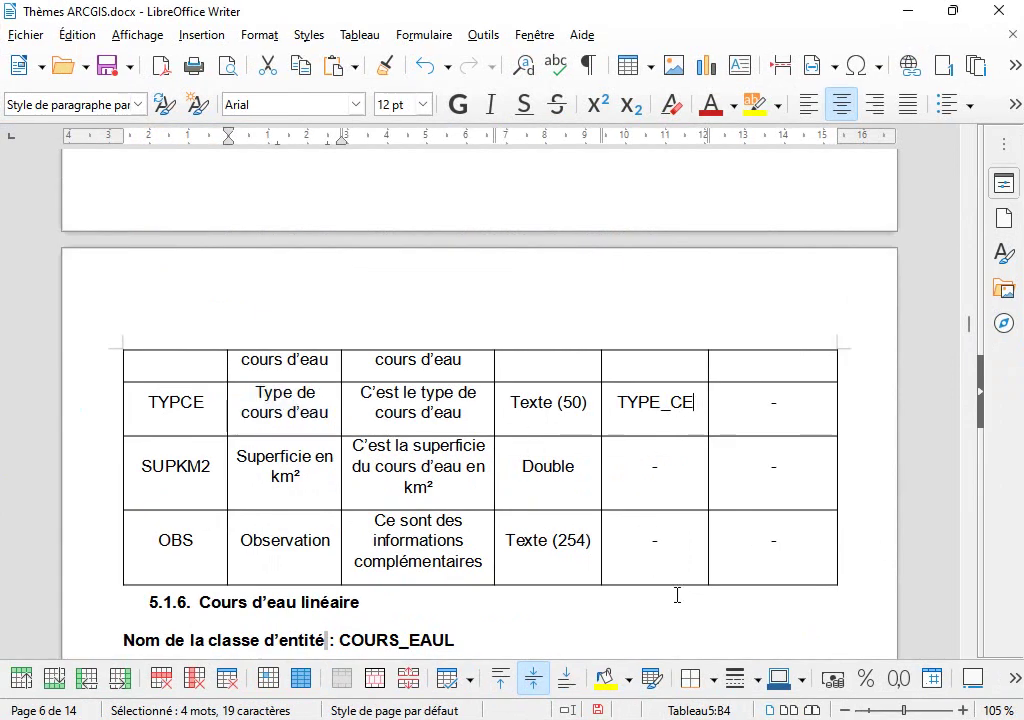
{"action": "key", "text": "alt+Tab"}
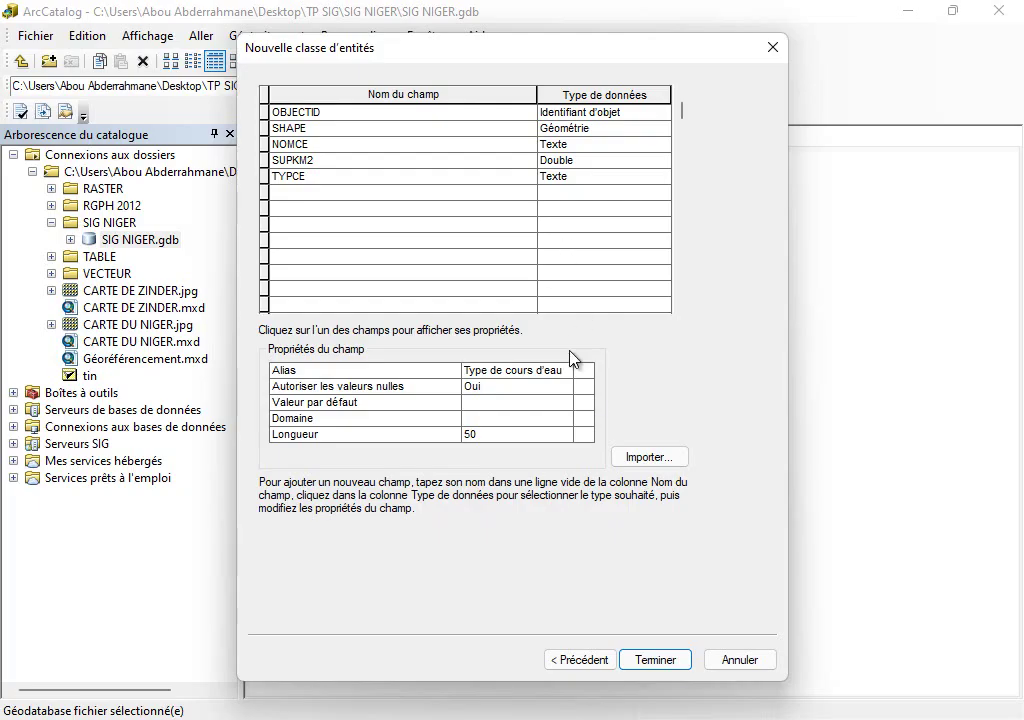
{"action": "left_click", "coordinate": [482, 420]}
{"action": "left_click", "coordinate": [505, 460]}
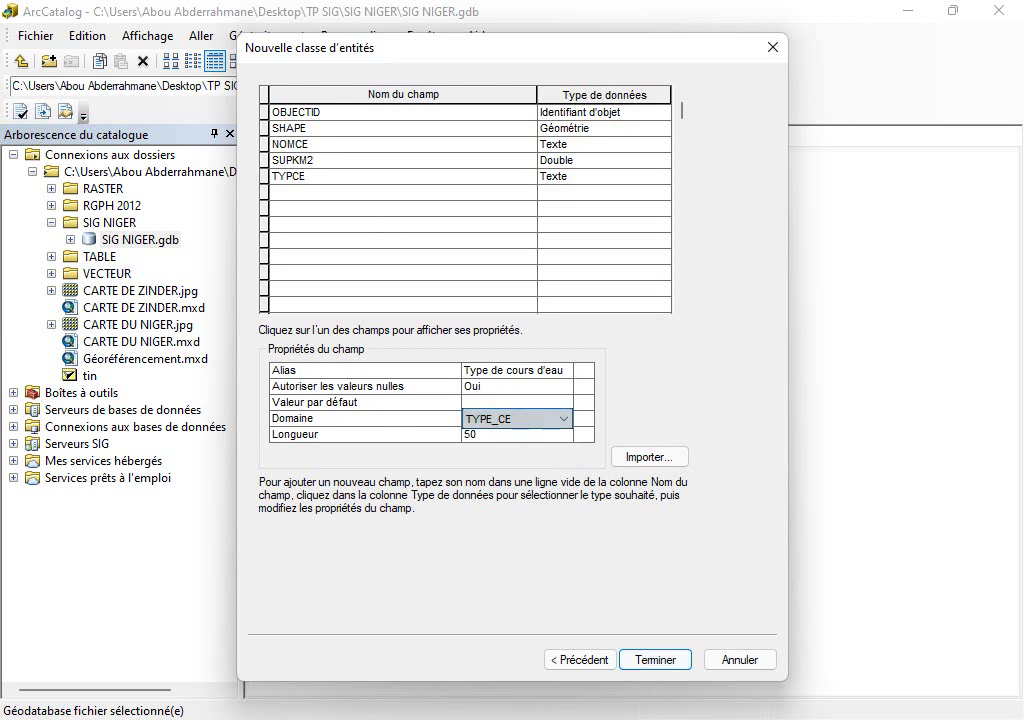
Save the Writer document and add a new field named OBS in ArcCatalog
{"action": "key", "text": "alt+Tab"}
{"action": "key", "text": "ctrl+s"}
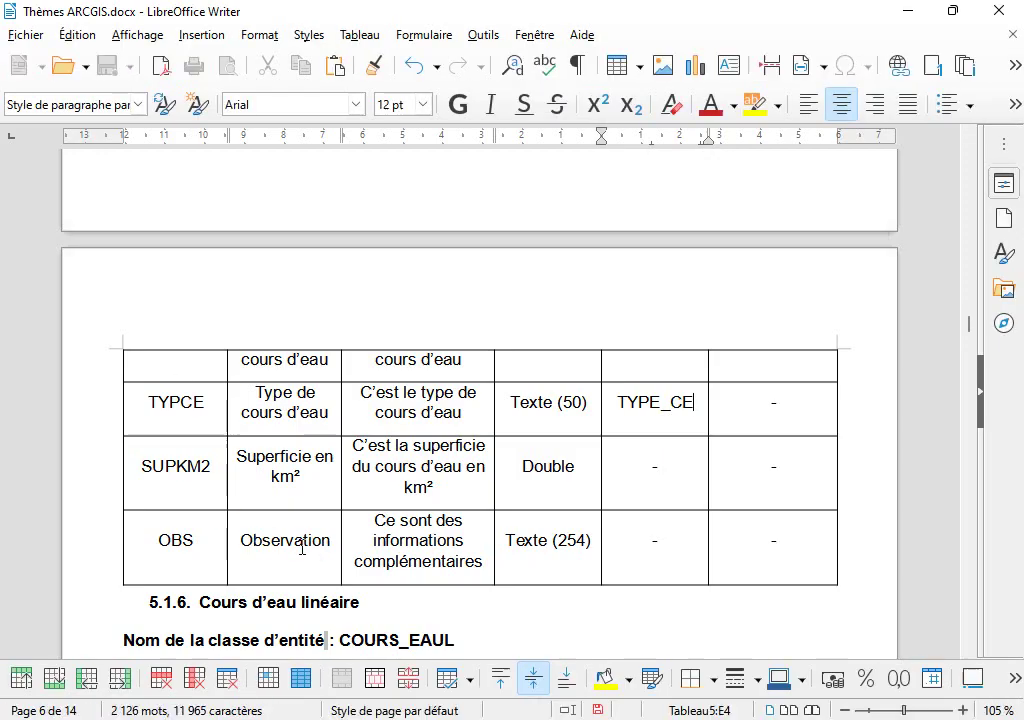
{"action": "double_click", "coordinate": [301, 548]}
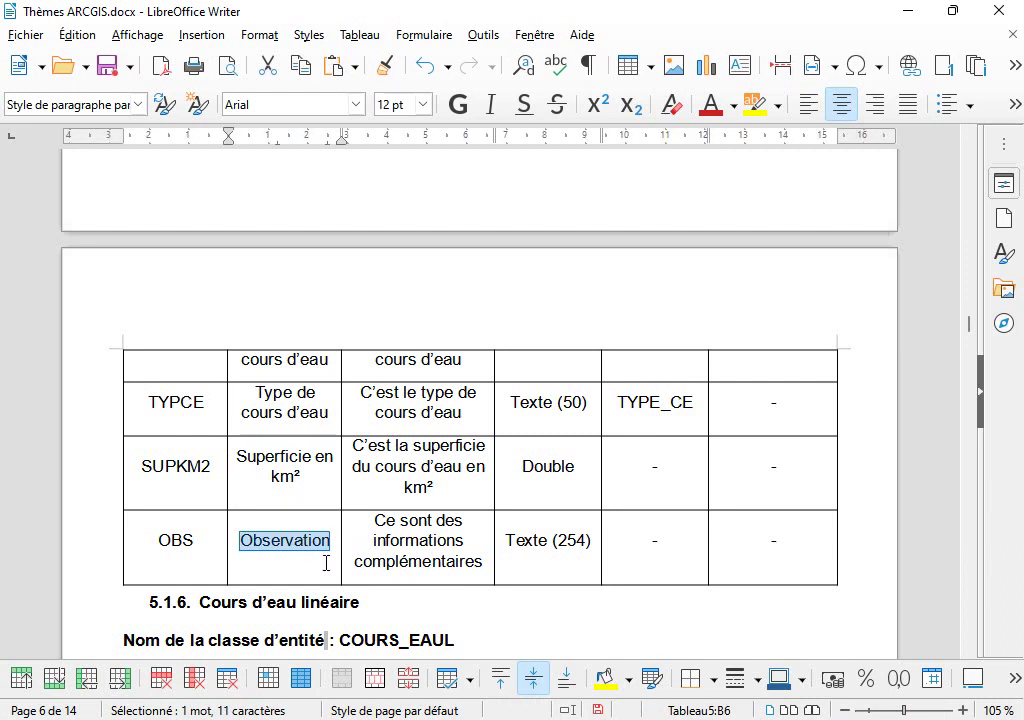
{"action": "key", "text": "alt+Tab"}
{"action": "left_click", "coordinate": [332, 192]}
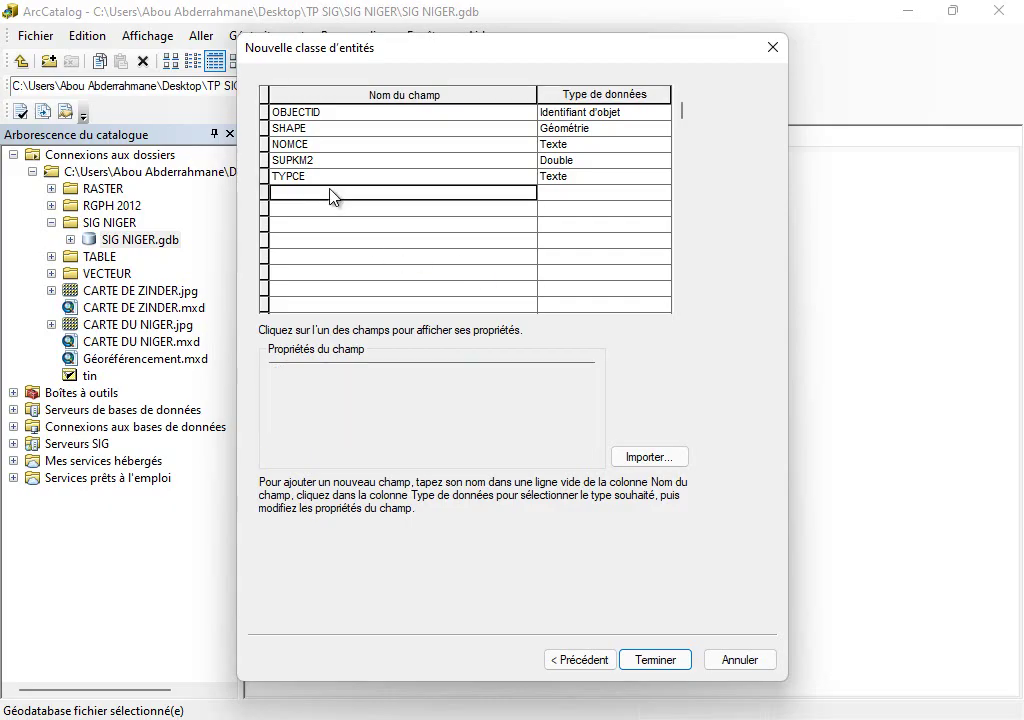
{"action": "type", "text": "OBS"}
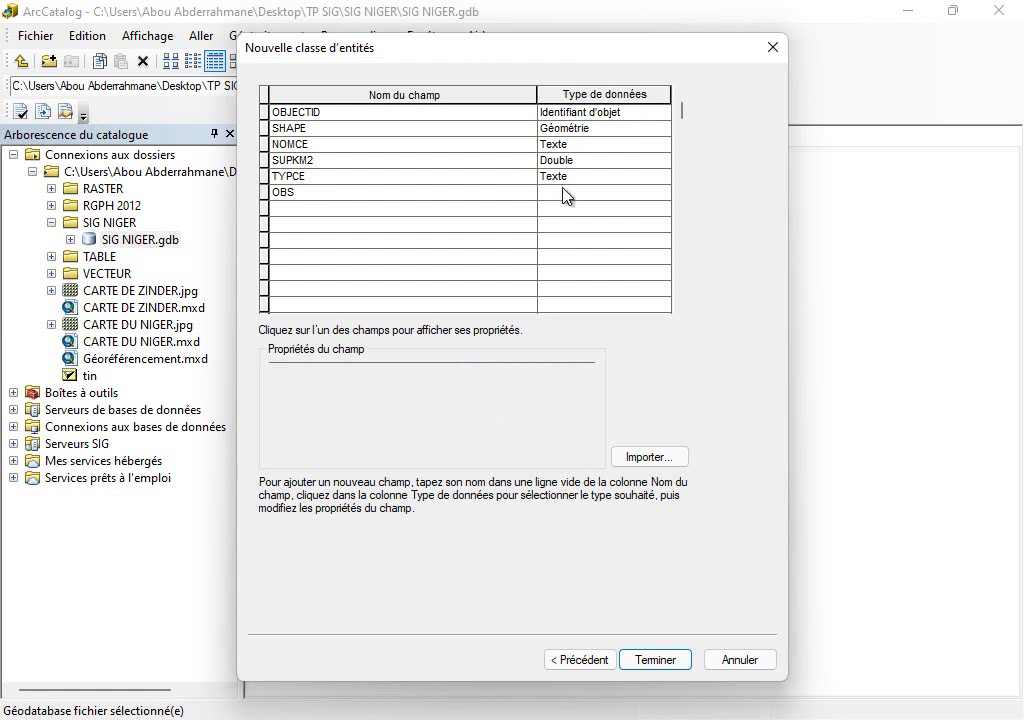
Set the OBS field to type Texte with the alias "Observation"
{"action": "left_click", "coordinate": [604, 193]}
{"action": "left_click", "coordinate": [588, 222]}
{"action": "left_click", "coordinate": [511, 372]}
{"action": "type", "text": "Observation"}
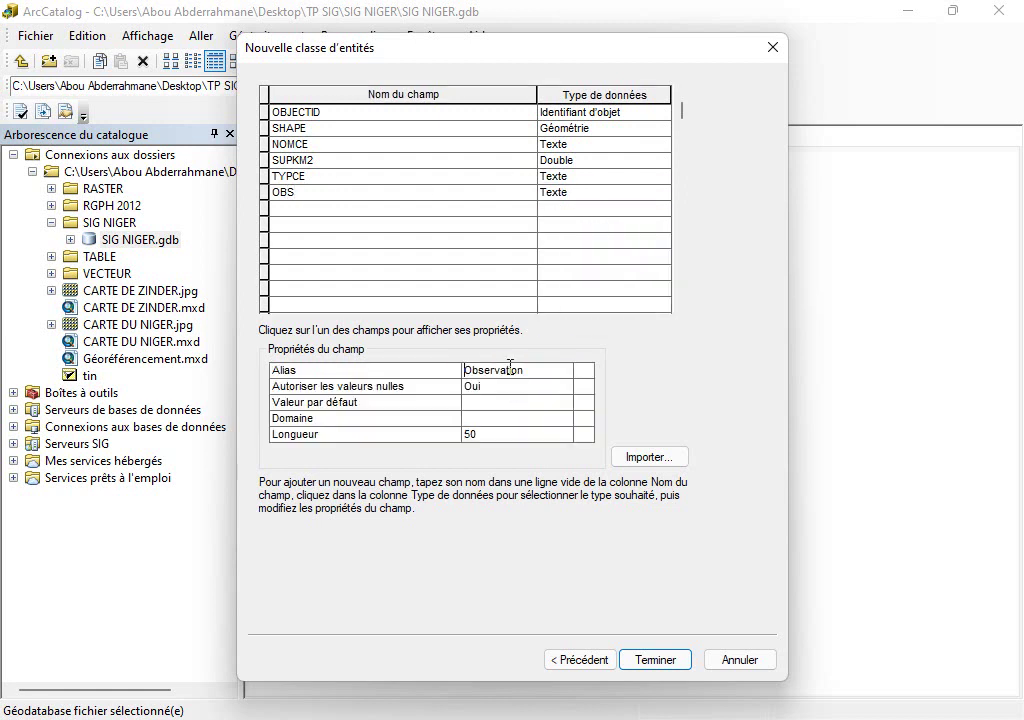
Finish creating the COURS_EAUS feature class and open its properties
{"action": "left_click", "coordinate": [665, 664]}
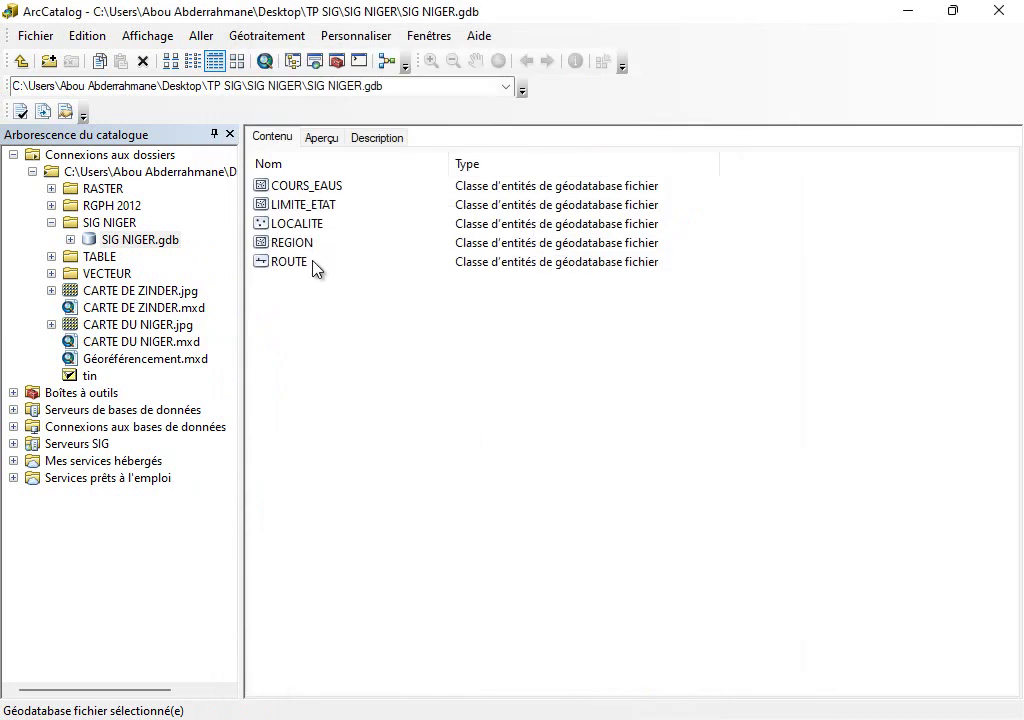
{"action": "double_click", "coordinate": [305, 188]}
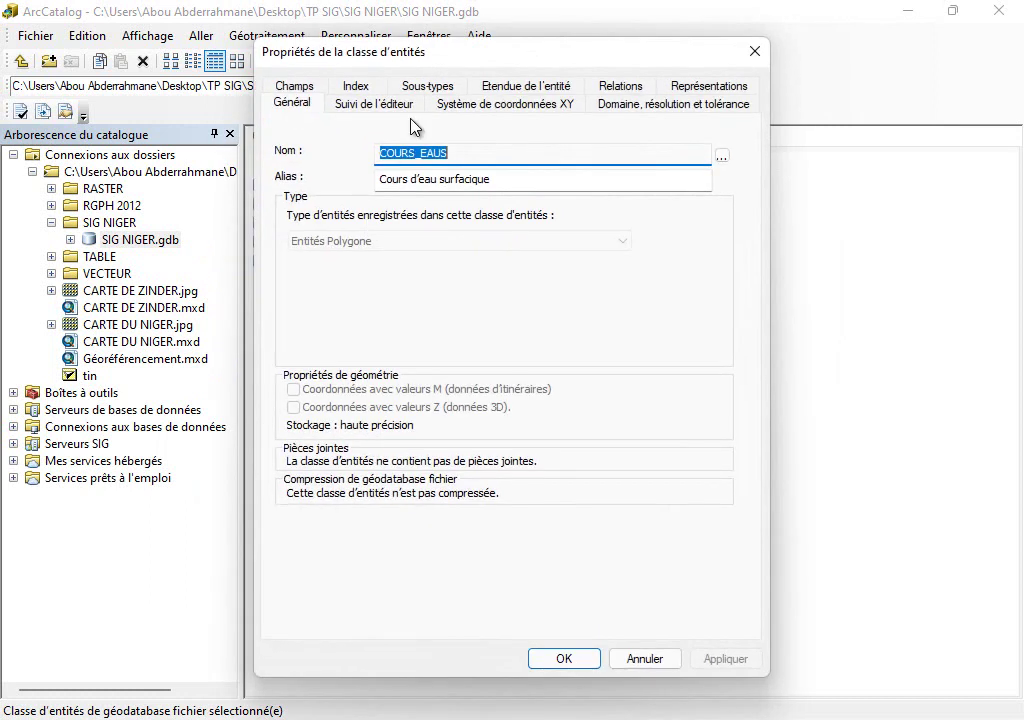
Inspect the TYPCE field's properties in the COURS_EAUS feature class and close the properties without changes
{"action": "left_click", "coordinate": [297, 90]}
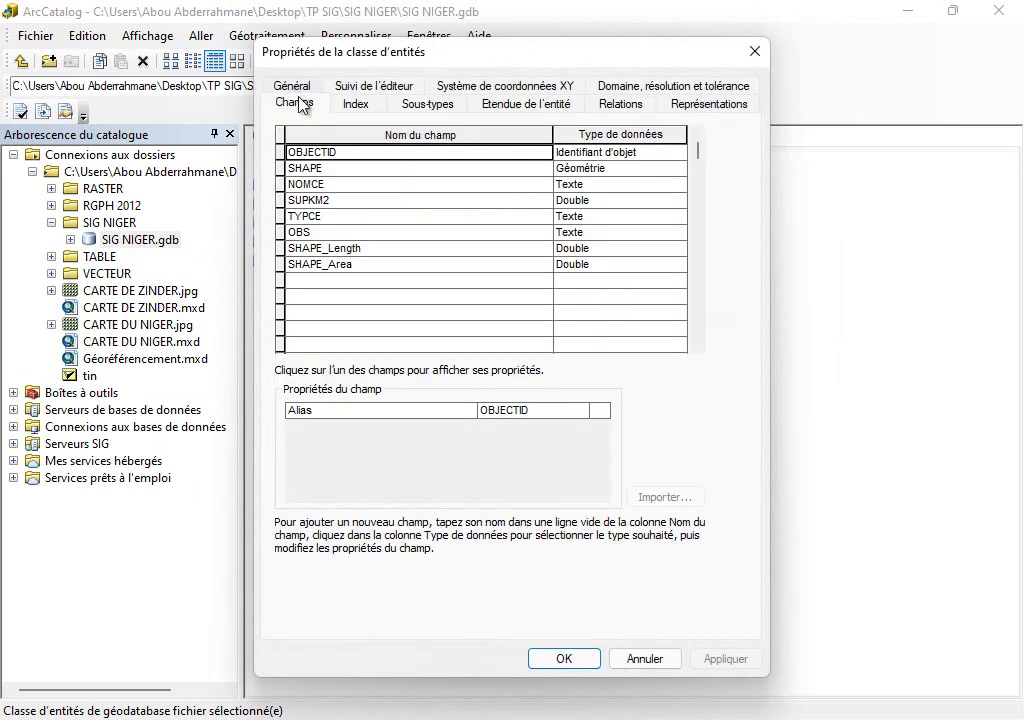
{"action": "left_click", "coordinate": [385, 218]}
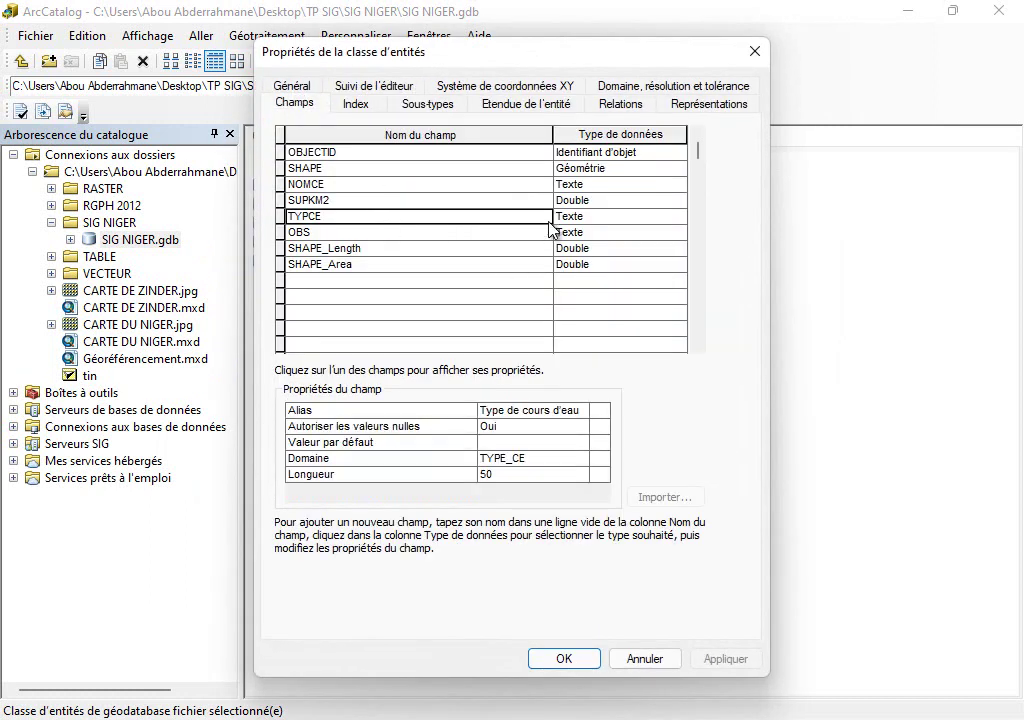
{"action": "left_click", "coordinate": [645, 659]}
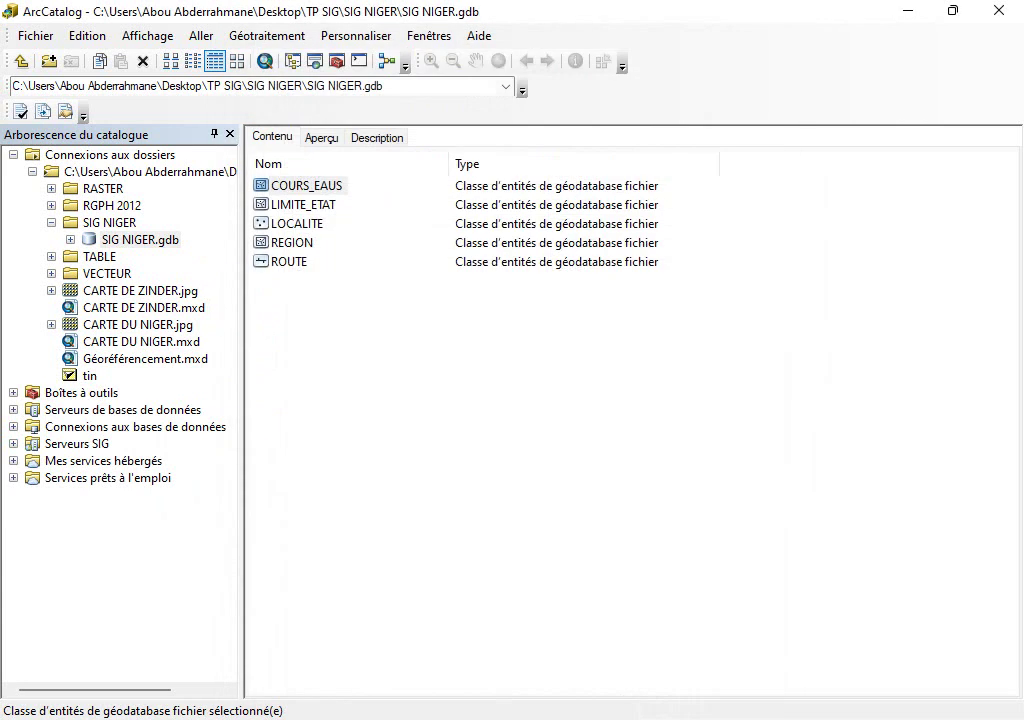
Copy the name COURS_EAUL from the Writer document and start a new feature class with that name in SIG NIGER.gdb in ArcCatalog
{"action": "key", "text": "alt+Tab"}
{"action": "scroll", "coordinate": [400, 568], "scroll_direction": "down", "scroll_amount": 5}
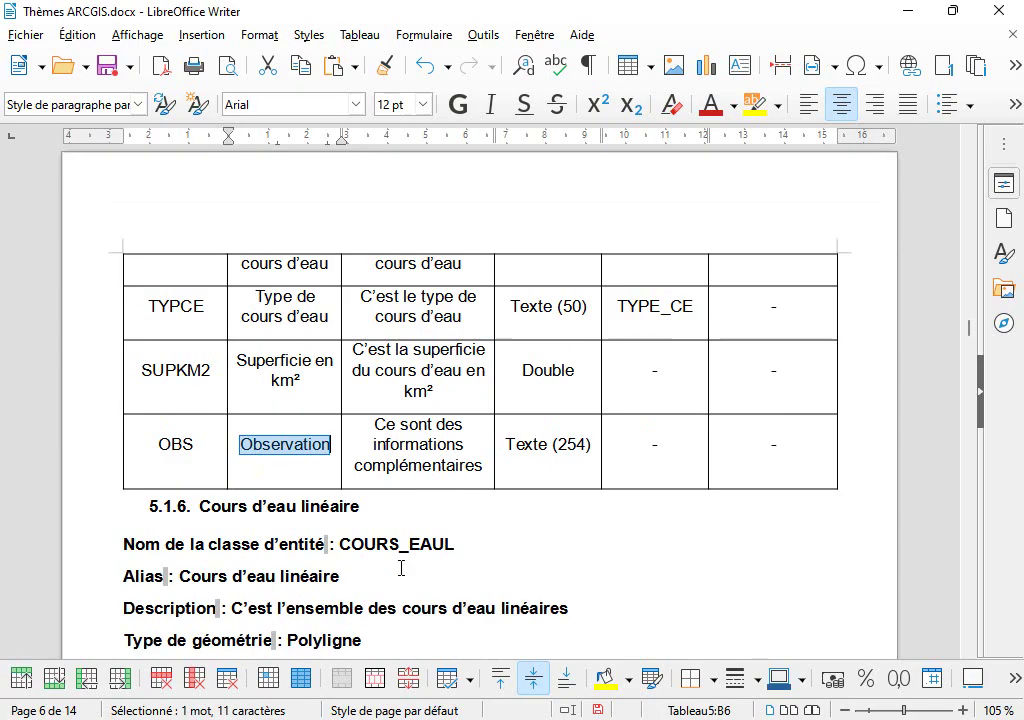
{"action": "left_click_drag", "start_coordinate": [456, 386], "coordinate": [338, 386]}
{"action": "key", "text": "ctrl+c"}
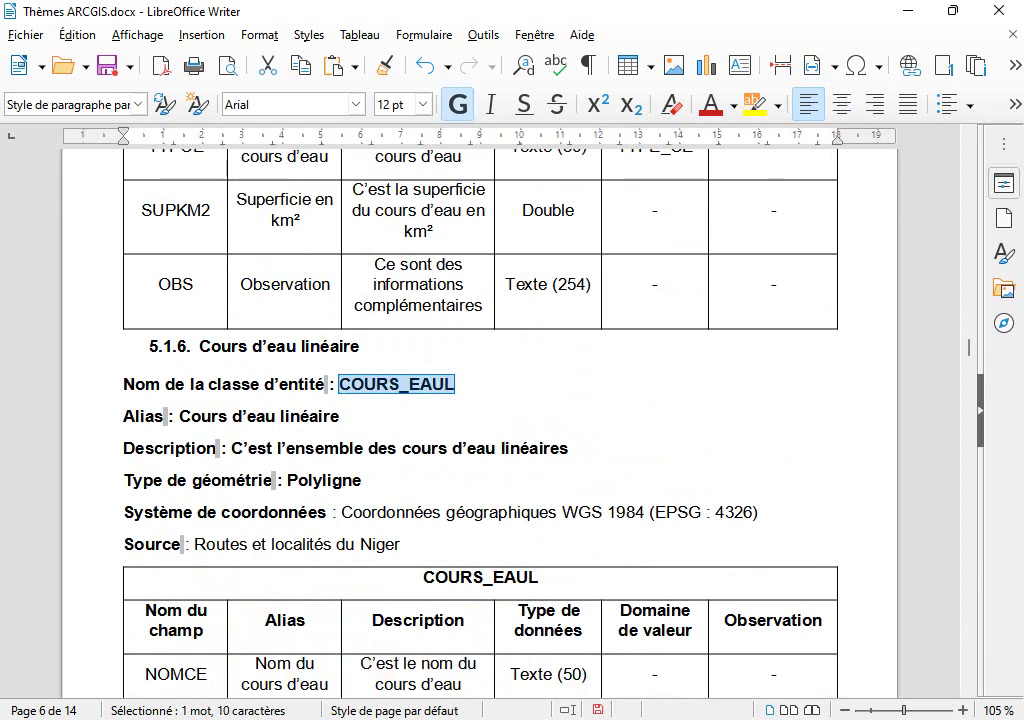
{"action": "key", "text": "alt+Tab"}
{"action": "right_click", "coordinate": [533, 441]}
{"action": "mouse_move", "coordinate": [743, 336]}
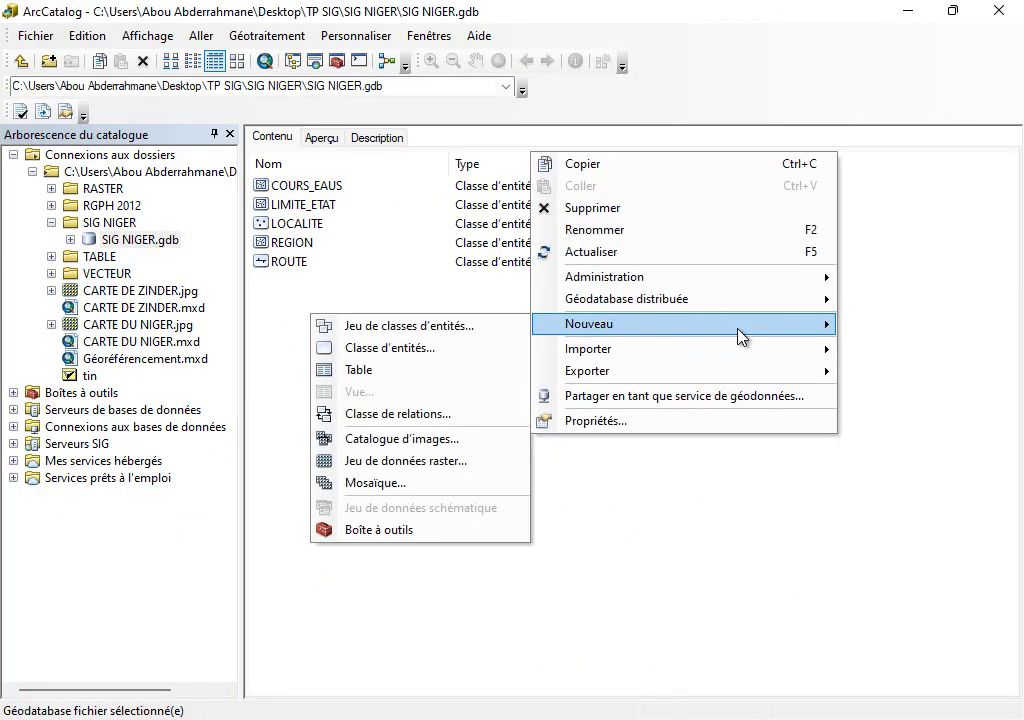
{"action": "left_click", "coordinate": [407, 359]}
{"action": "key", "text": "ctrl+v"}
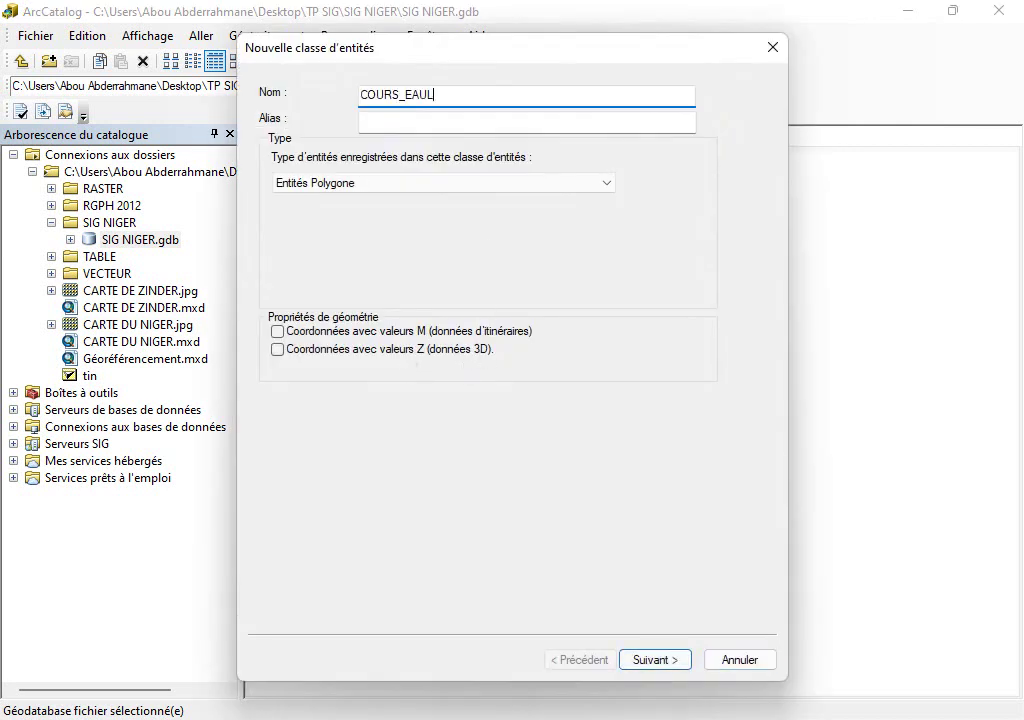
Copy the alias "Cours d'eau linéaire" from the Writer document into the new feature class and set its type to Entités Ligne
{"action": "key", "text": "alt+Tab"}
{"action": "left_click_drag", "start_coordinate": [340, 416], "coordinate": [180, 412]}
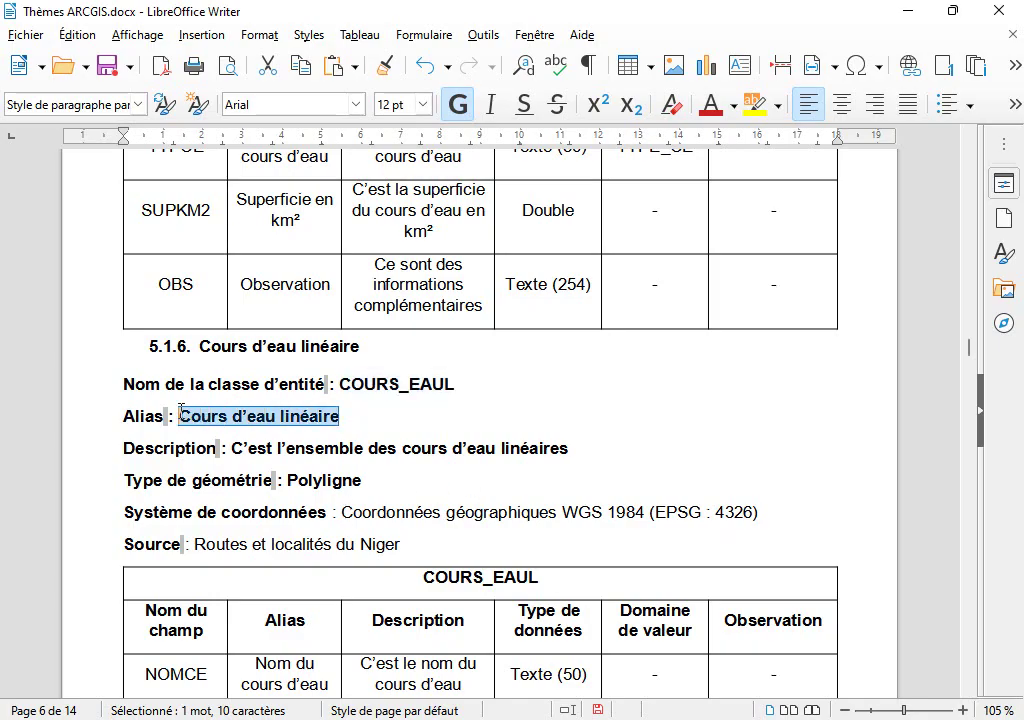
{"action": "key", "text": "ctrl+c"}
{"action": "key", "text": "alt+Tab"}
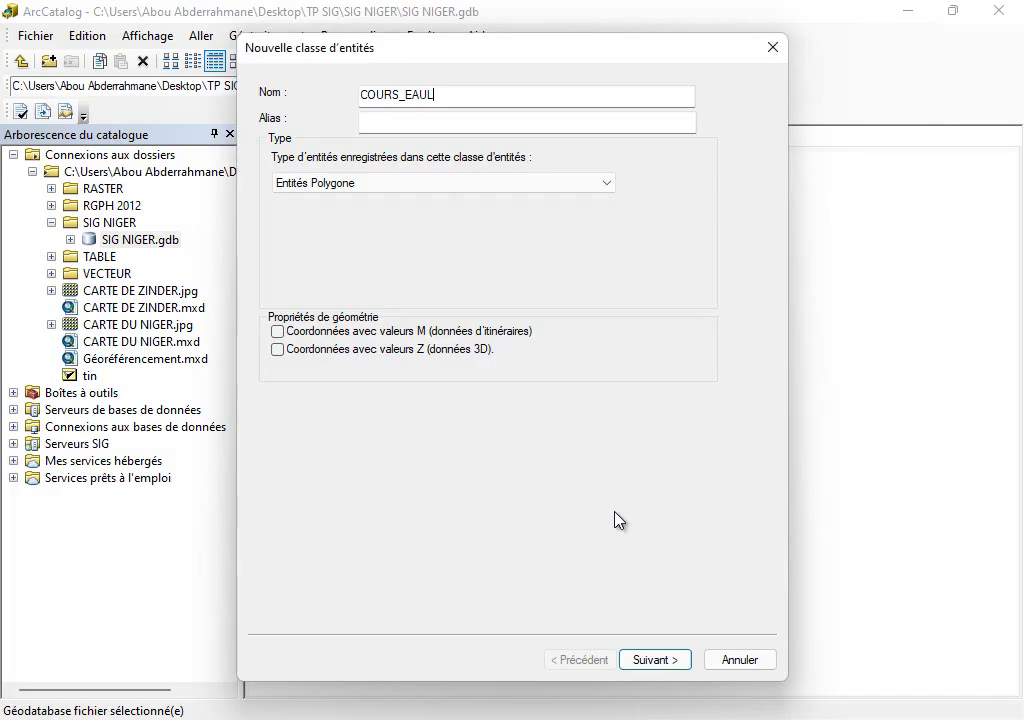
{"action": "left_click", "coordinate": [431, 128]}
{"action": "key", "text": "ctrl+v"}
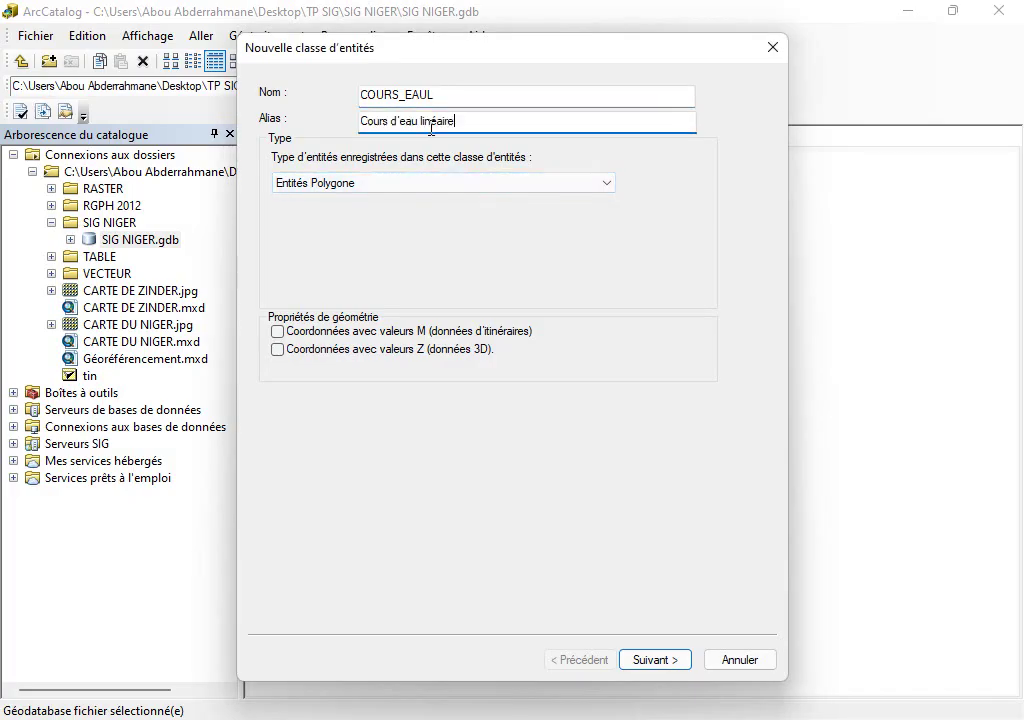
{"action": "left_click", "coordinate": [446, 186]}
{"action": "left_click", "coordinate": [298, 211]}
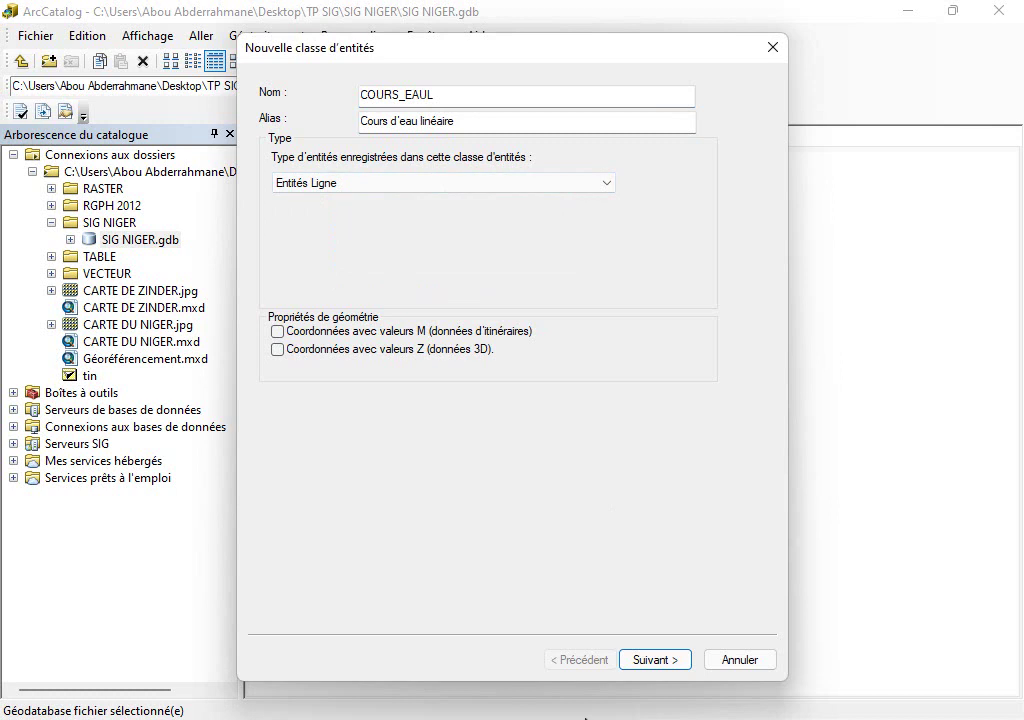
Compare the COURS_EAUL field table in the Writer document with the COURS_EAUS specifications
{"action": "key", "text": "alt+Tab"}
{"action": "scroll", "coordinate": [407, 609], "scroll_direction": "down", "scroll_amount": 5}
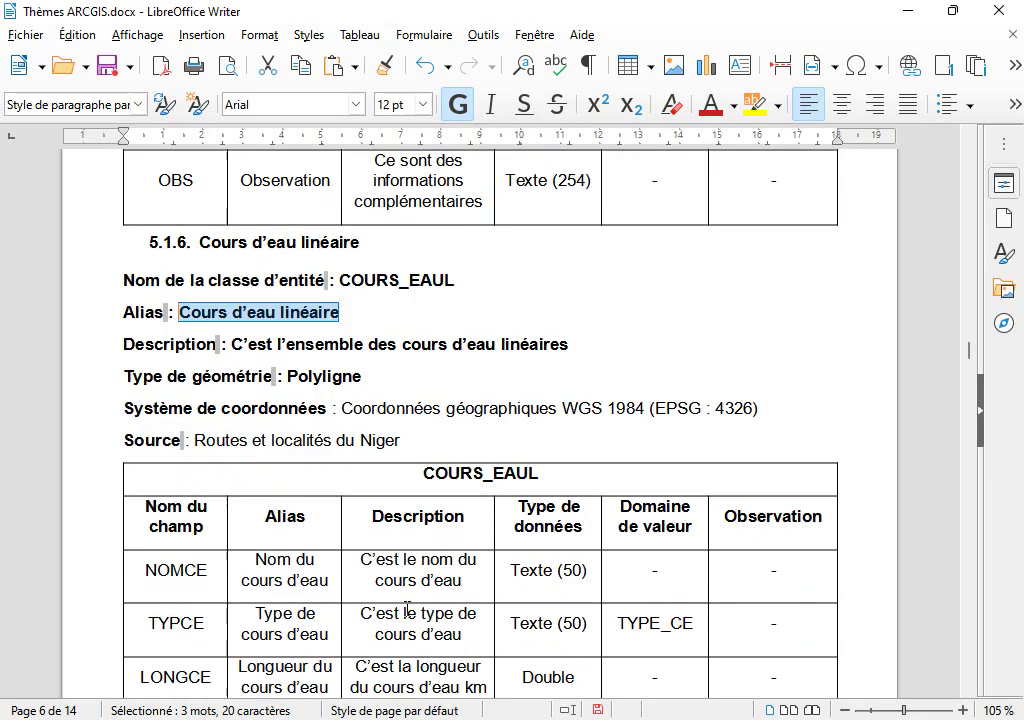
{"action": "left_click", "coordinate": [186, 418]}
{"action": "double_click", "coordinate": [186, 418]}
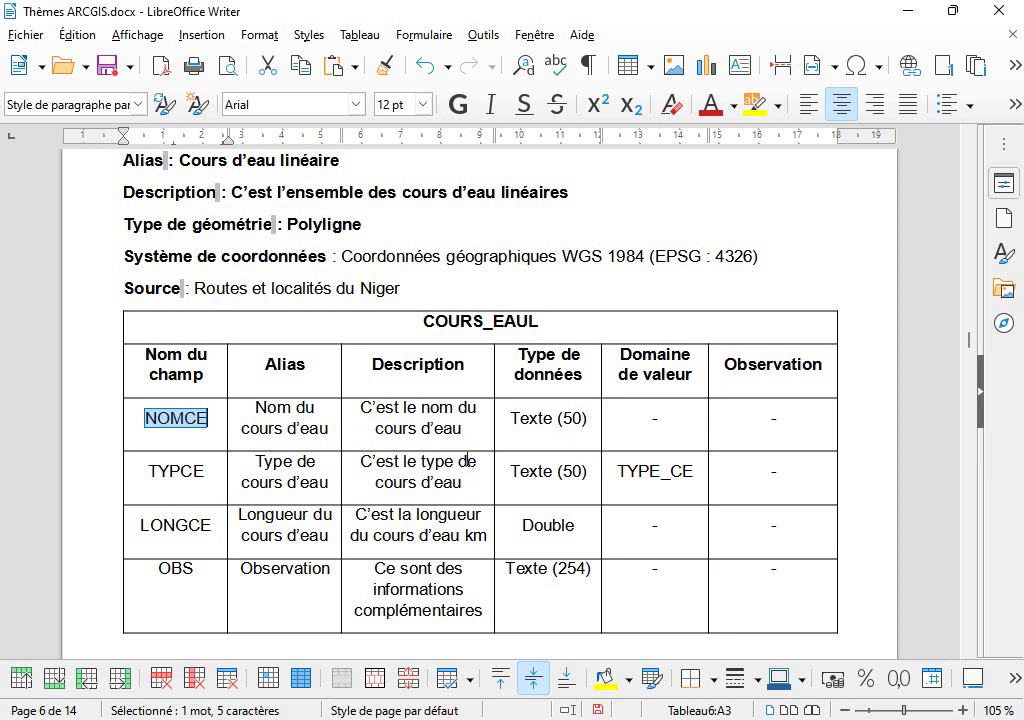
{"action": "scroll", "coordinate": [468, 461], "scroll_direction": "up", "scroll_amount": 3}
{"action": "scroll", "coordinate": [381, 301], "scroll_direction": "up", "scroll_amount": 9}
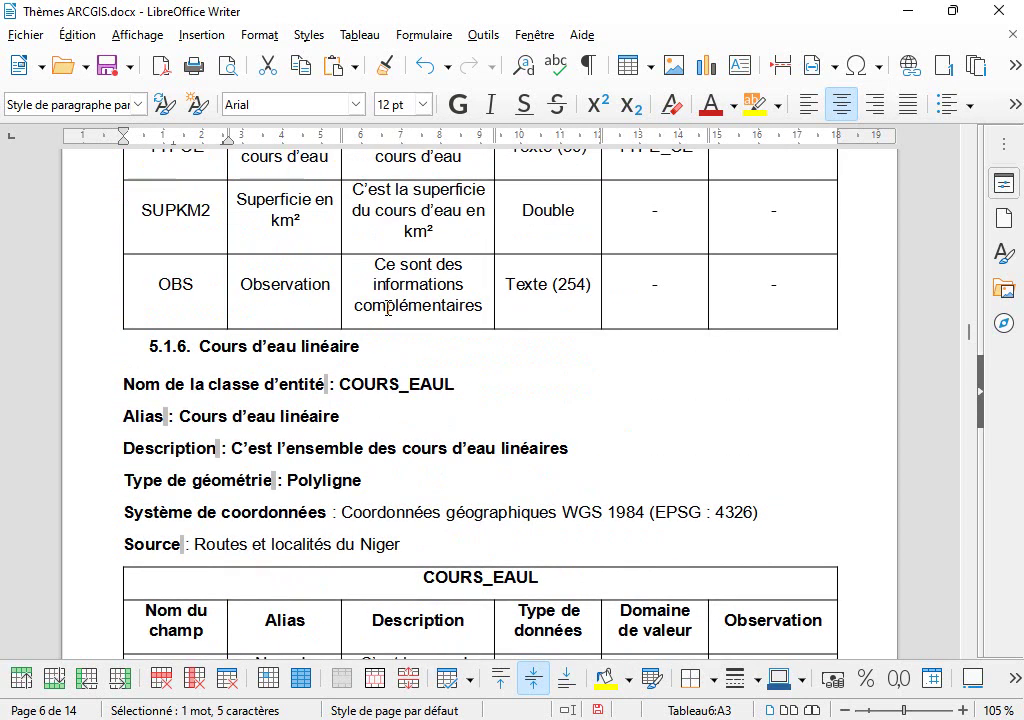
{"action": "scroll", "coordinate": [311, 354], "scroll_direction": "up", "scroll_amount": 2}
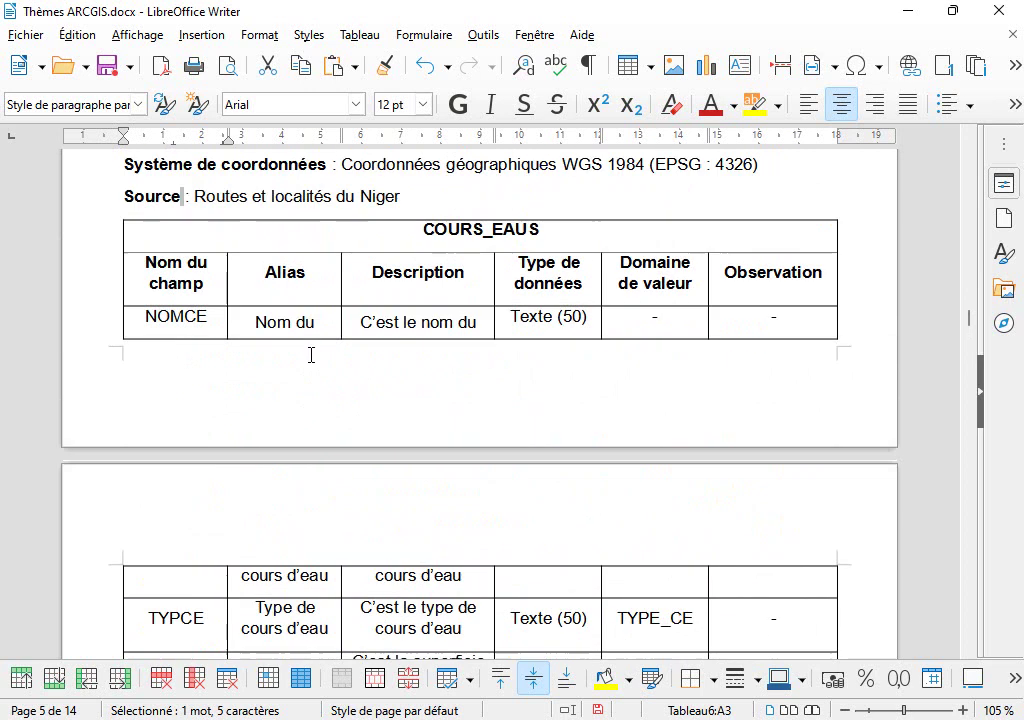
{"action": "scroll", "coordinate": [255, 322], "scroll_direction": "up", "scroll_amount": 3}
{"action": "scroll", "coordinate": [296, 314], "scroll_direction": "down", "scroll_amount": 4}
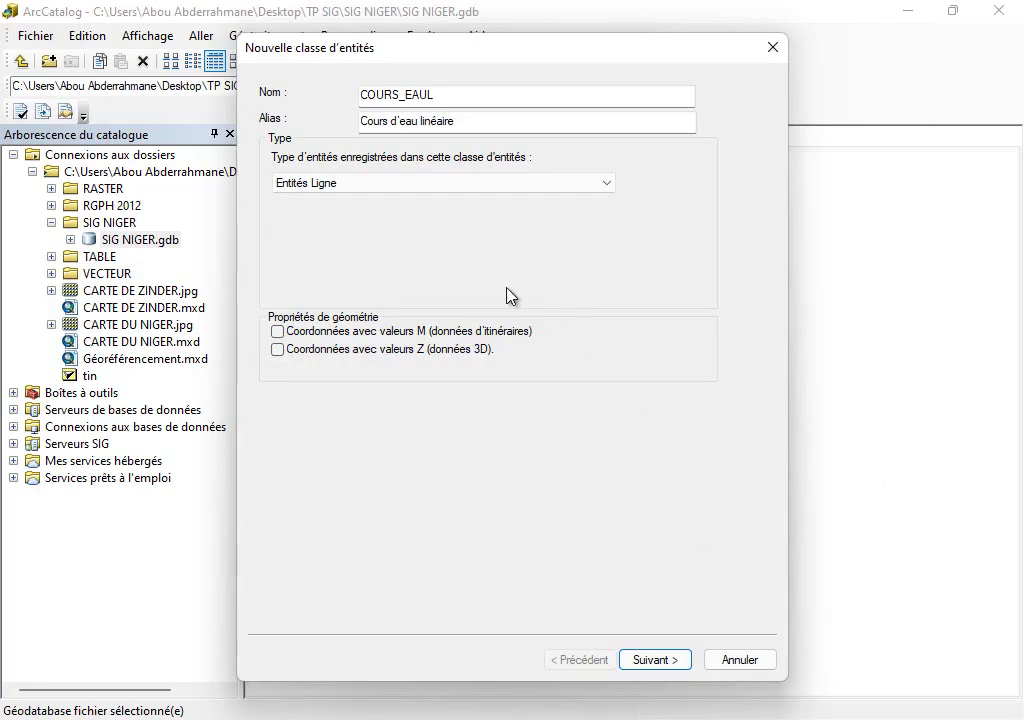
Assign the WGS 1984 coordinate system to COURS_EAUL in ArcCatalog and accept the default tolerance and storage settings
{"action": "left_click", "coordinate": [655, 660]}
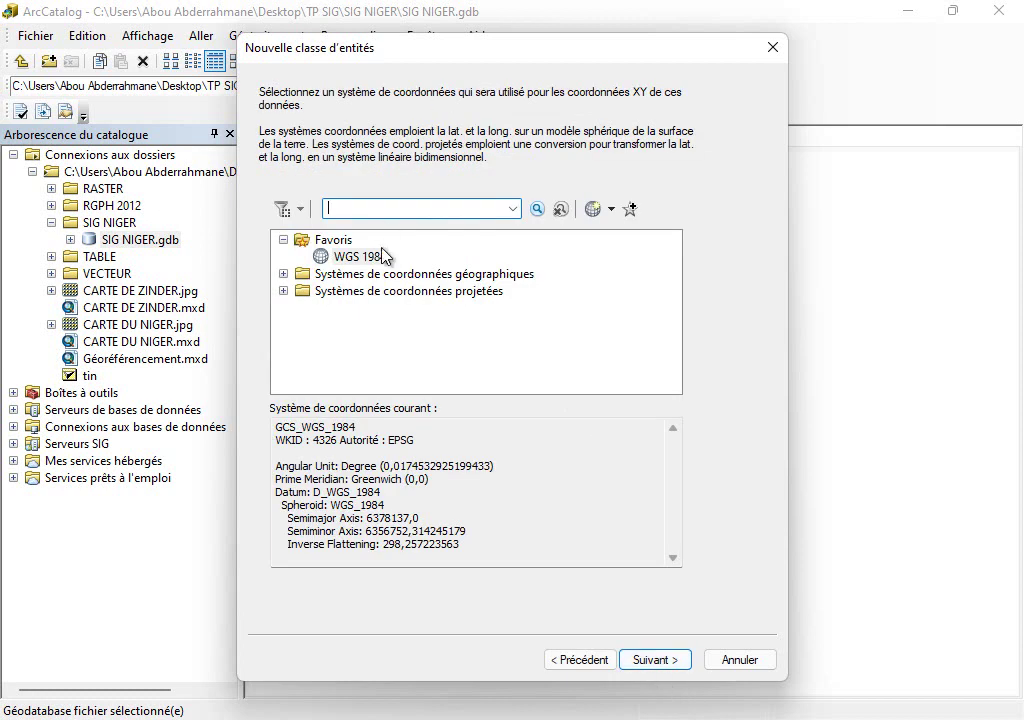
{"action": "left_click", "coordinate": [383, 257]}
{"action": "left_click", "coordinate": [650, 662]}
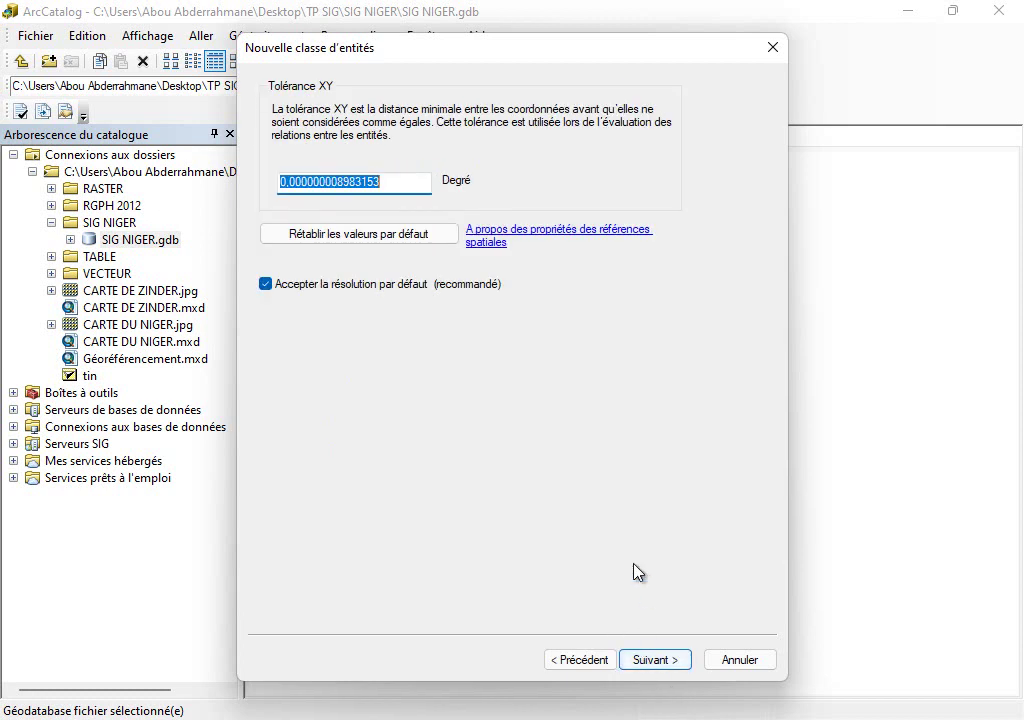
{"action": "left_click", "coordinate": [650, 664]}
{"action": "left_click", "coordinate": [662, 664]}
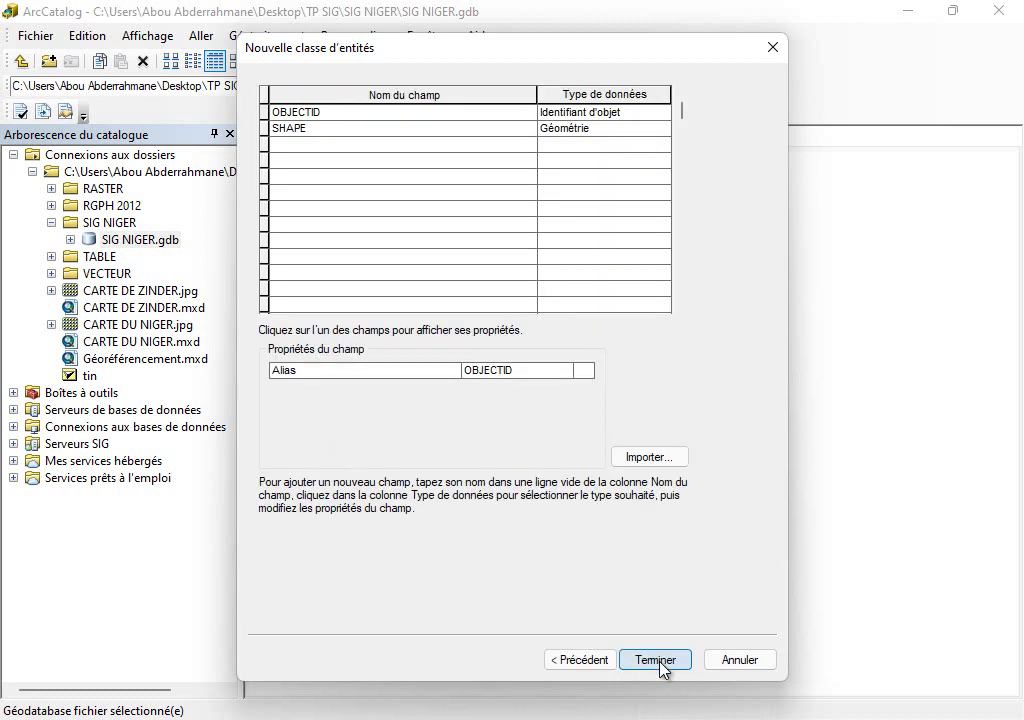
Import the field definitions from COURS_EAUS in SIG NIGER.gdb, check TYPCE, and finish creating the COURS_EAUL feature class
{"action": "left_click", "coordinate": [652, 458]}
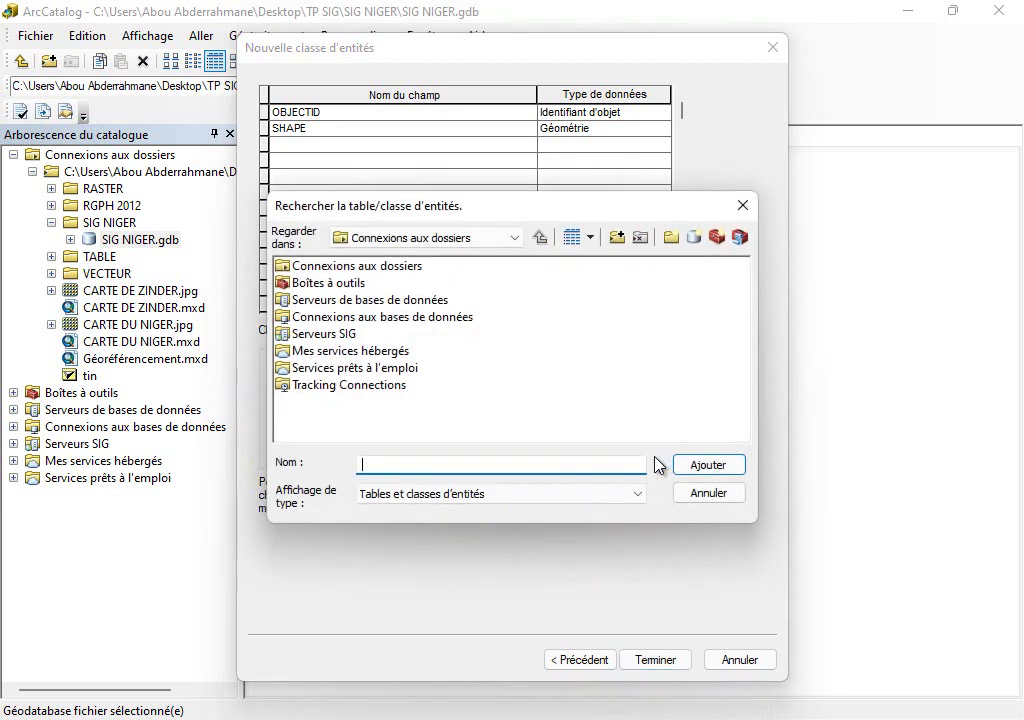
{"action": "double_click", "coordinate": [377, 268]}
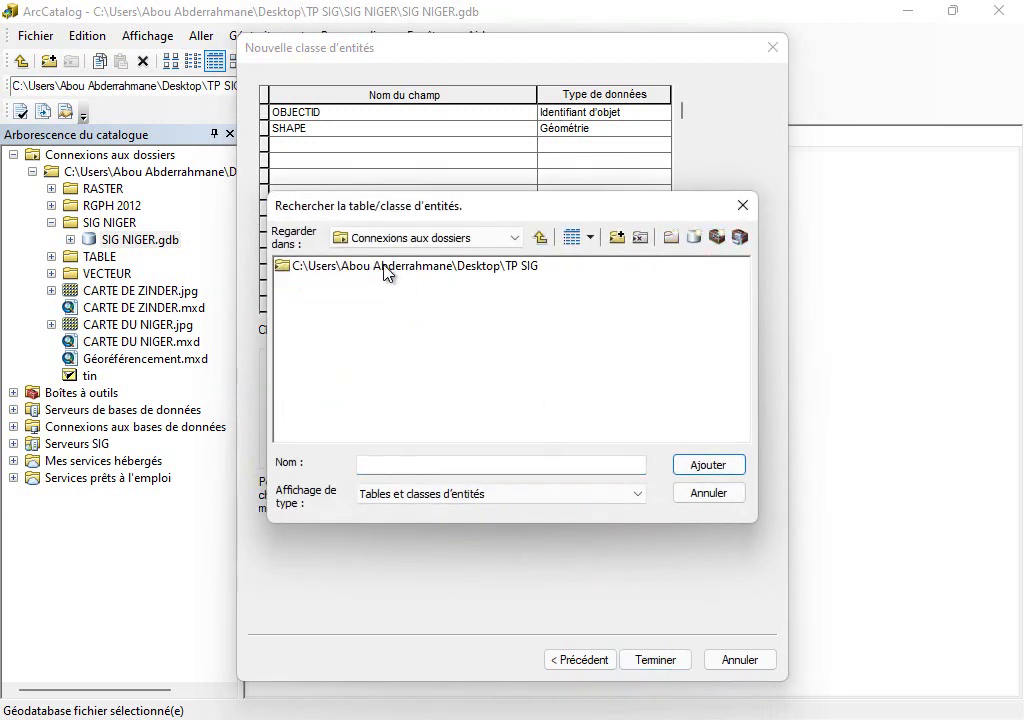
{"action": "double_click", "coordinate": [384, 267]}
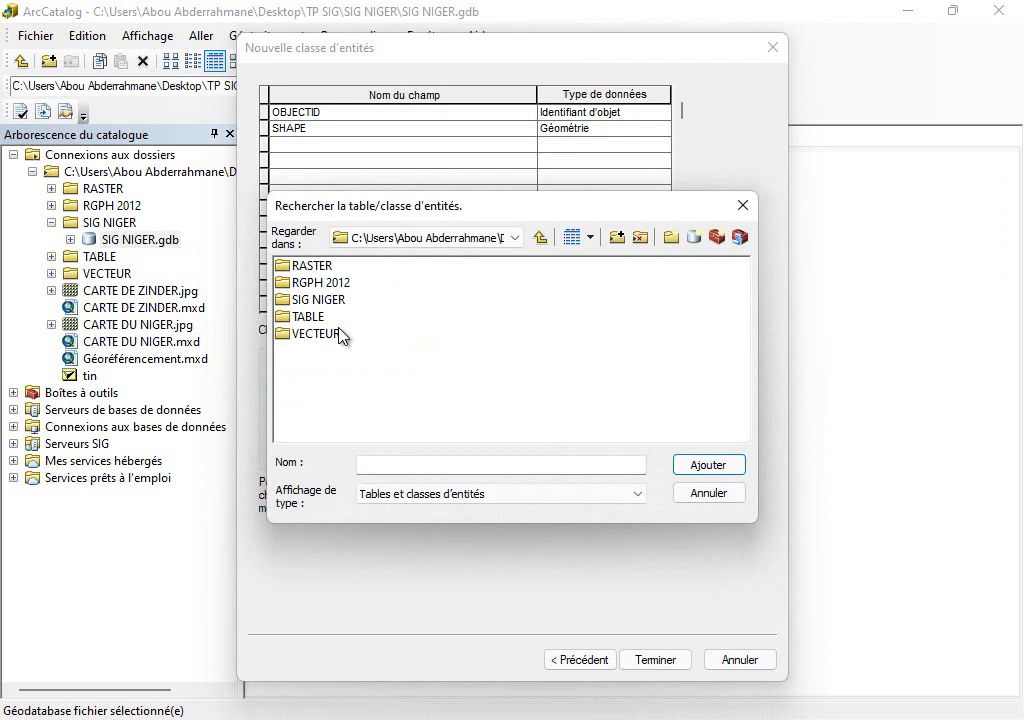
{"action": "left_click", "coordinate": [316, 302]}
{"action": "double_click", "coordinate": [316, 302]}
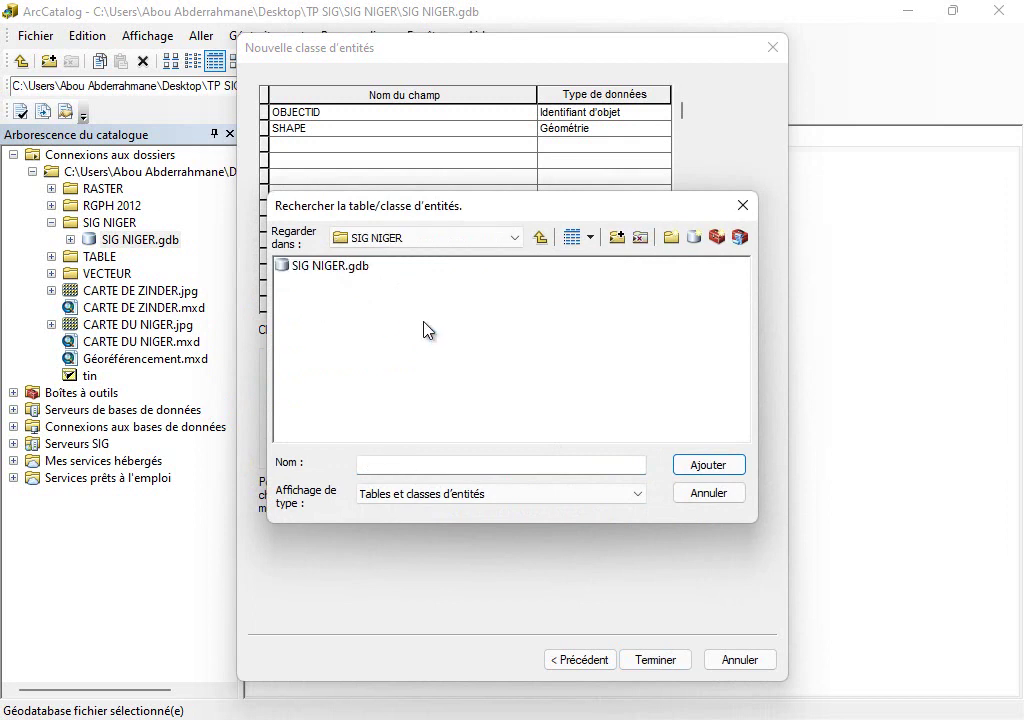
{"action": "double_click", "coordinate": [332, 267]}
{"action": "left_click", "coordinate": [330, 266]}
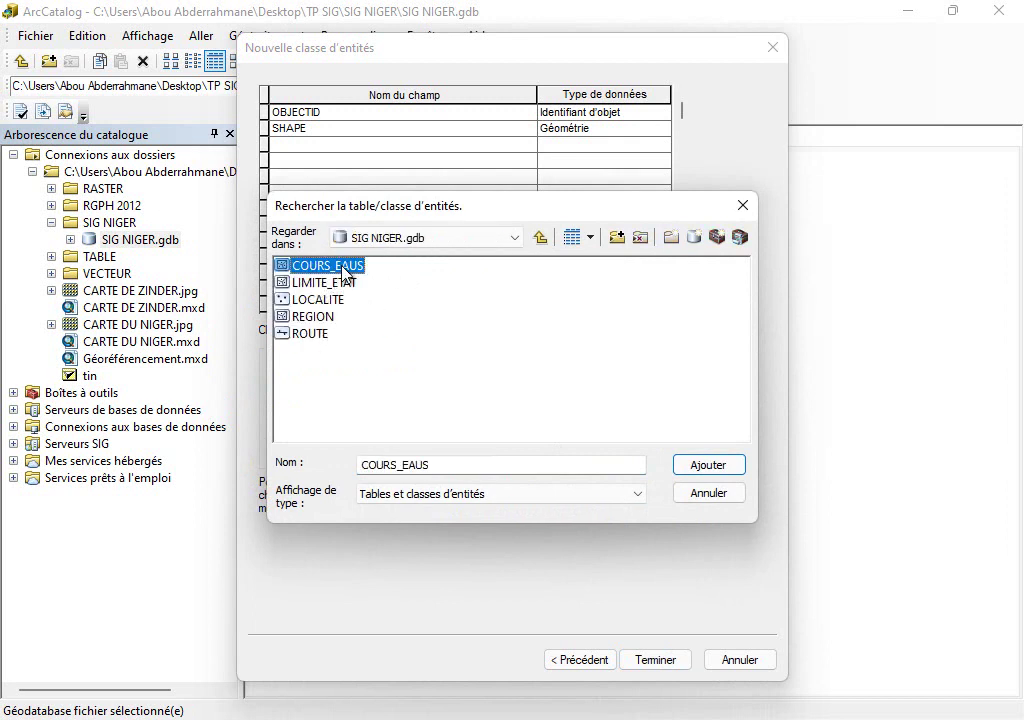
{"action": "left_click", "coordinate": [705, 465]}
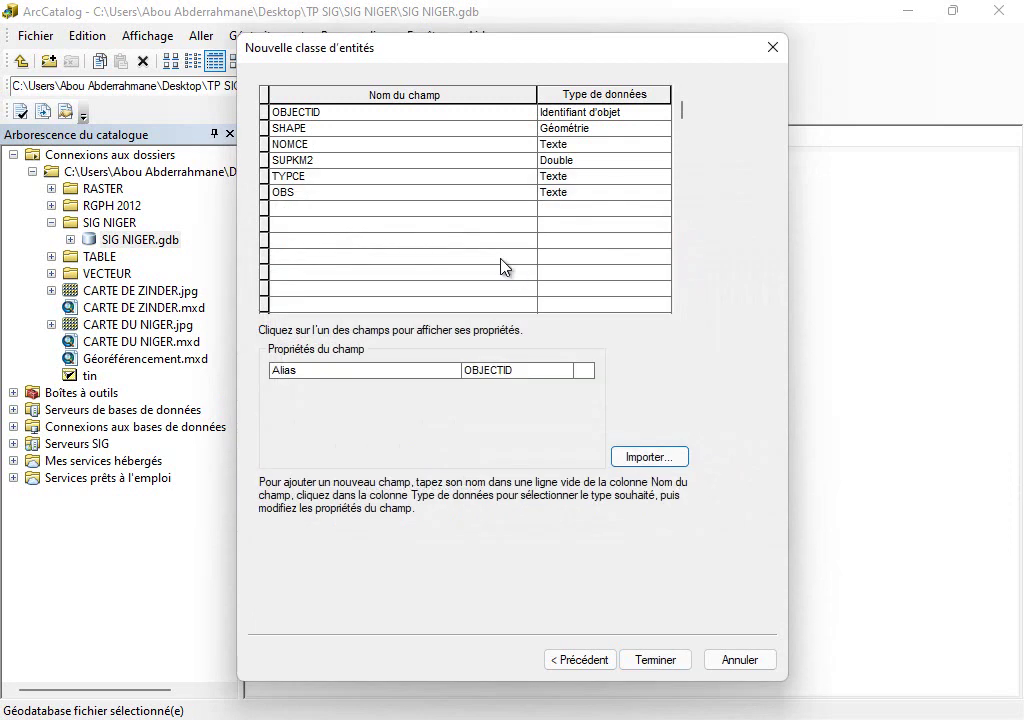
{"action": "left_click", "coordinate": [313, 177]}
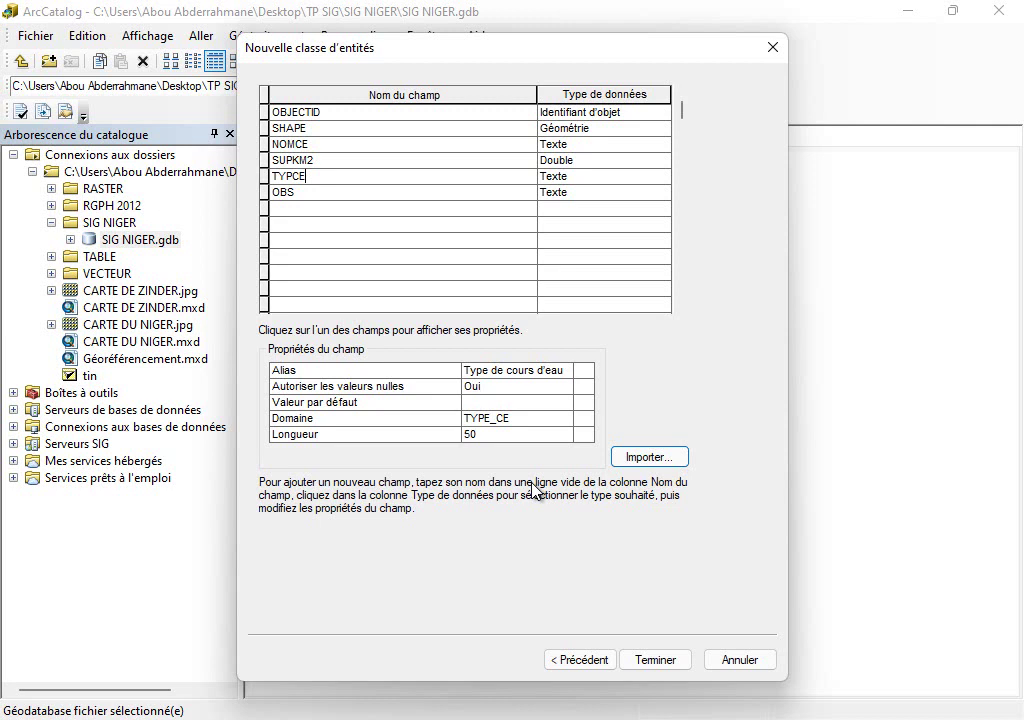
{"action": "left_click", "coordinate": [680, 662]}
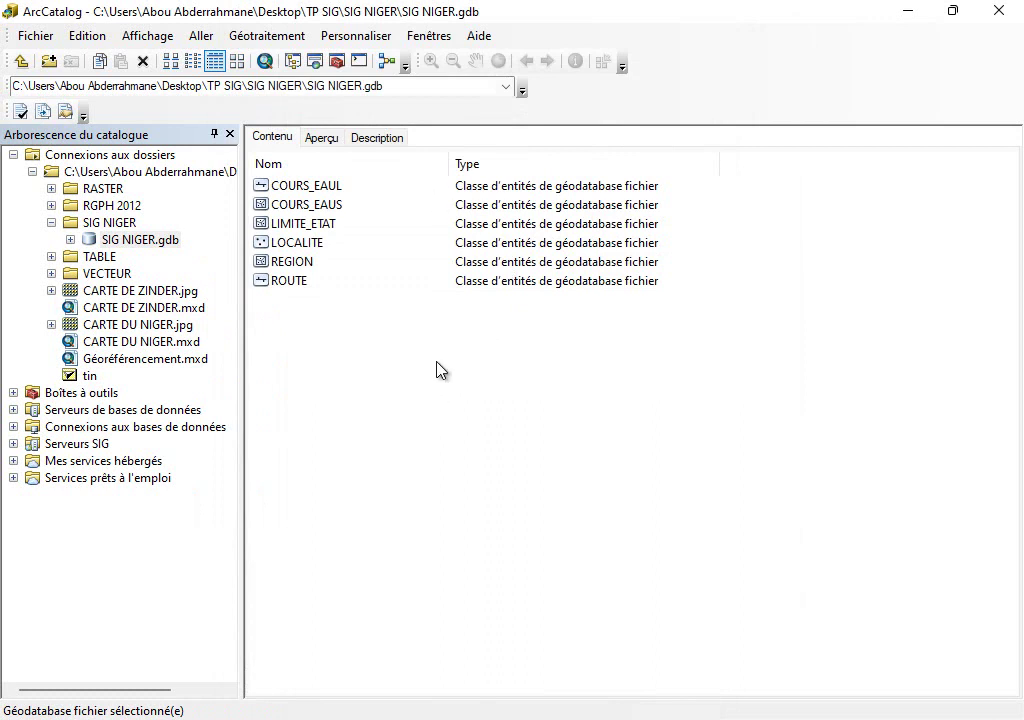
Review the feature class specifications in the Writer document from COURS_EAUL back to LIMITE_ETAT against the classes in ArcCatalog
{"action": "mouse_move", "coordinate": [645, 718]}
{"action": "left_click", "coordinate": [572, 549]}
{"action": "scroll", "coordinate": [354, 491], "scroll_direction": "up", "scroll_amount": 1}
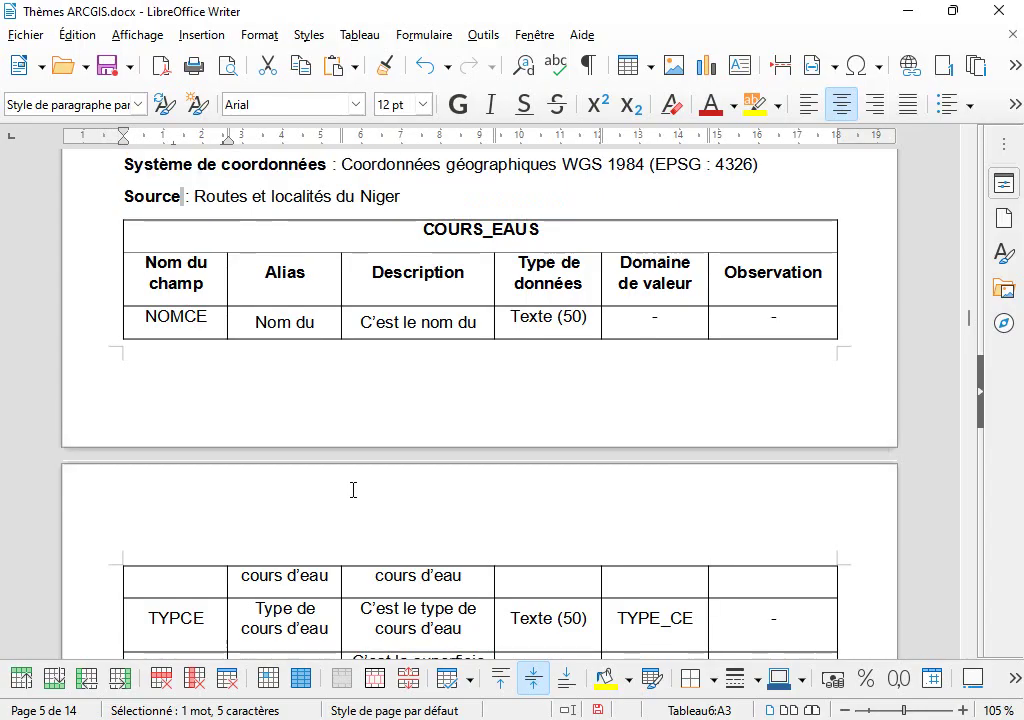
{"action": "scroll", "coordinate": [354, 491], "scroll_direction": "down", "scroll_amount": 5}
{"action": "key", "text": "alt+Tab"}
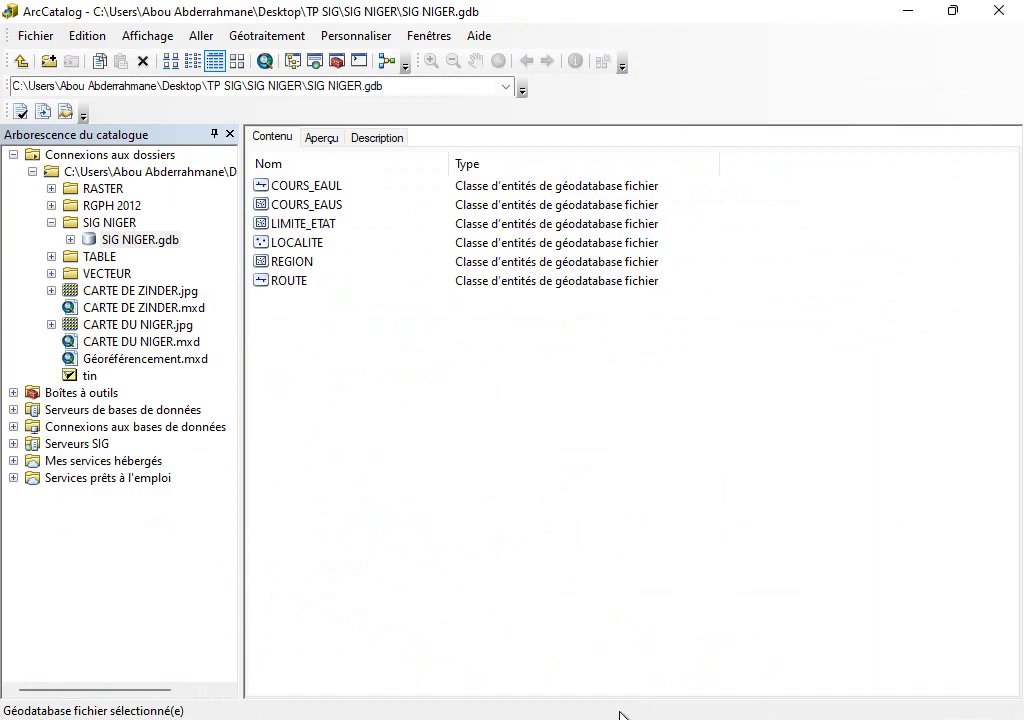
{"action": "key", "text": "alt+Tab"}
{"action": "scroll", "coordinate": [380, 548], "scroll_direction": "up", "scroll_amount": 2}
{"action": "scroll", "coordinate": [380, 548], "scroll_direction": "down", "scroll_amount": 10}
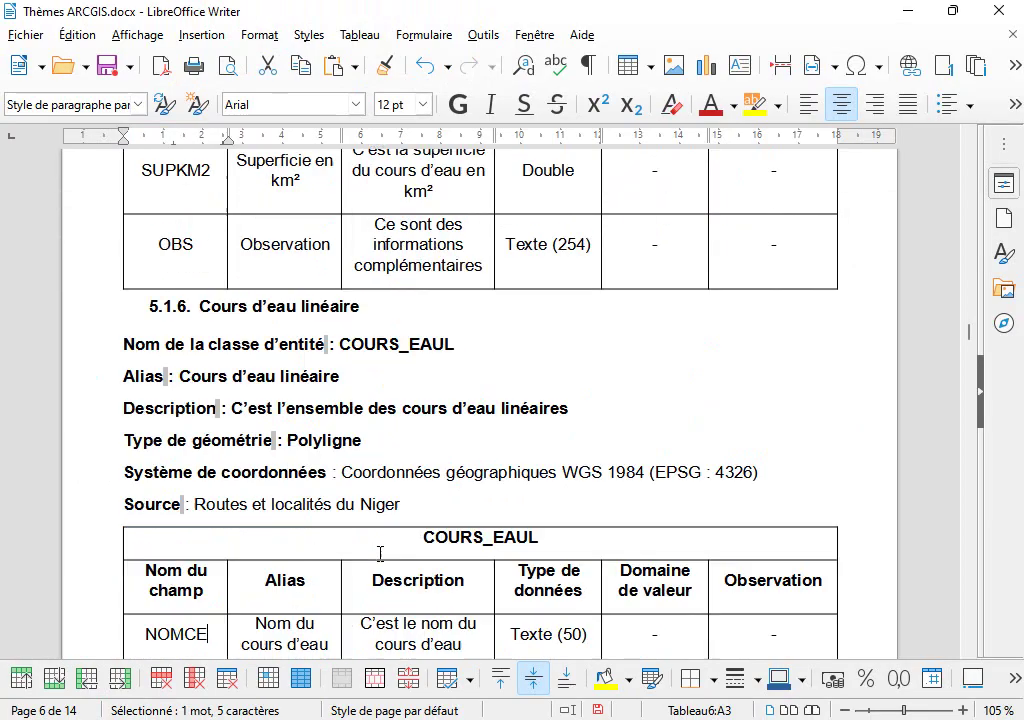
{"action": "scroll", "coordinate": [385, 537], "scroll_direction": "up", "scroll_amount": 3}
{"action": "scroll", "coordinate": [384, 531], "scroll_direction": "down", "scroll_amount": 10}
{"action": "scroll", "coordinate": [386, 530], "scroll_direction": "up", "scroll_amount": 10}
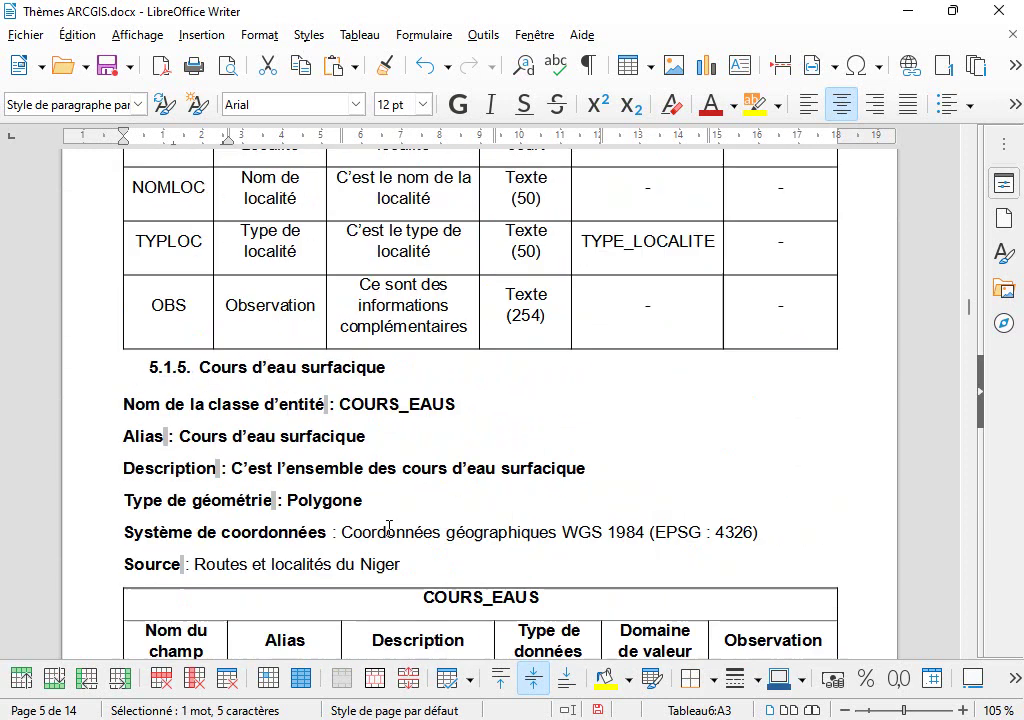
{"action": "scroll", "coordinate": [391, 527], "scroll_direction": "up", "scroll_amount": 15}
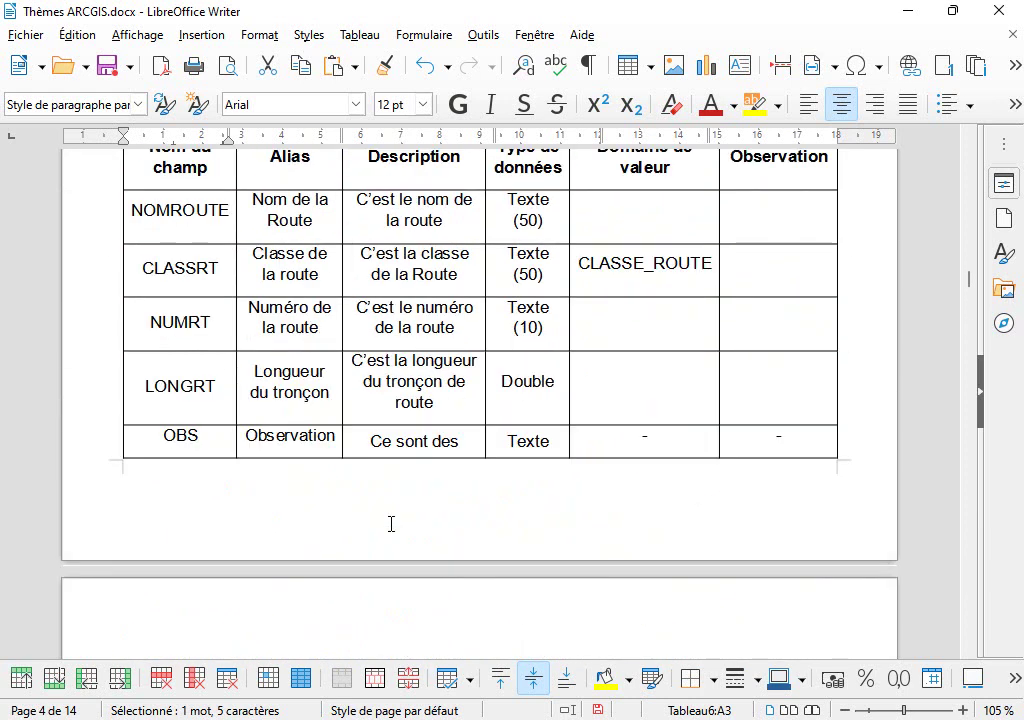
{"action": "scroll", "coordinate": [391, 523], "scroll_direction": "up", "scroll_amount": 15}
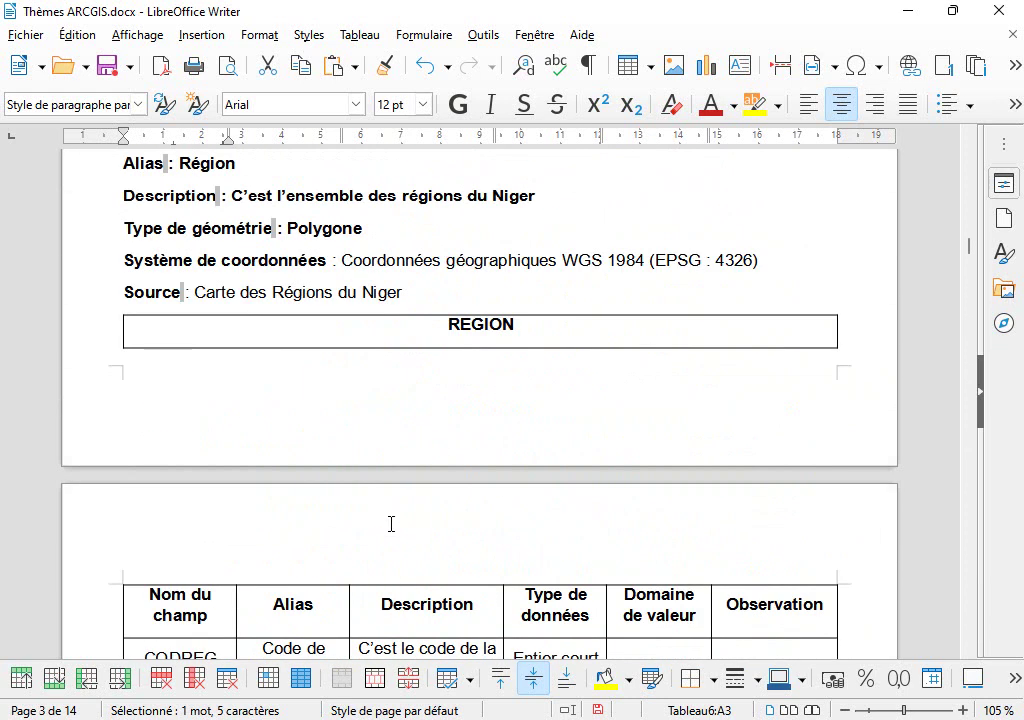
{"action": "scroll", "coordinate": [391, 523], "scroll_direction": "up", "scroll_amount": 4}
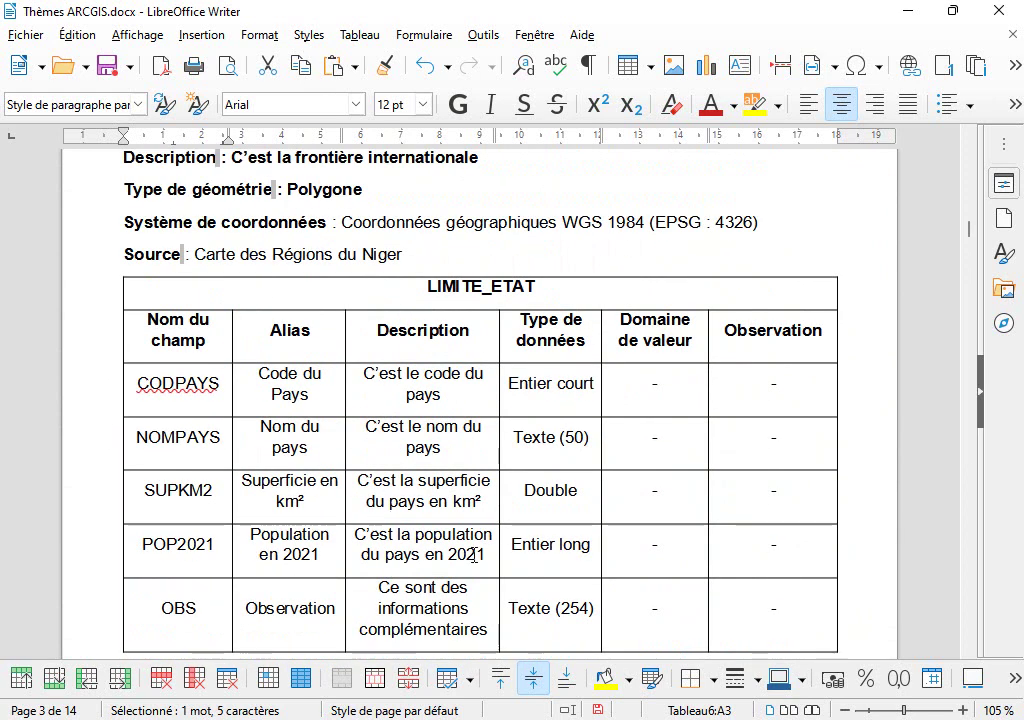
{"action": "left_click", "coordinate": [690, 715]}
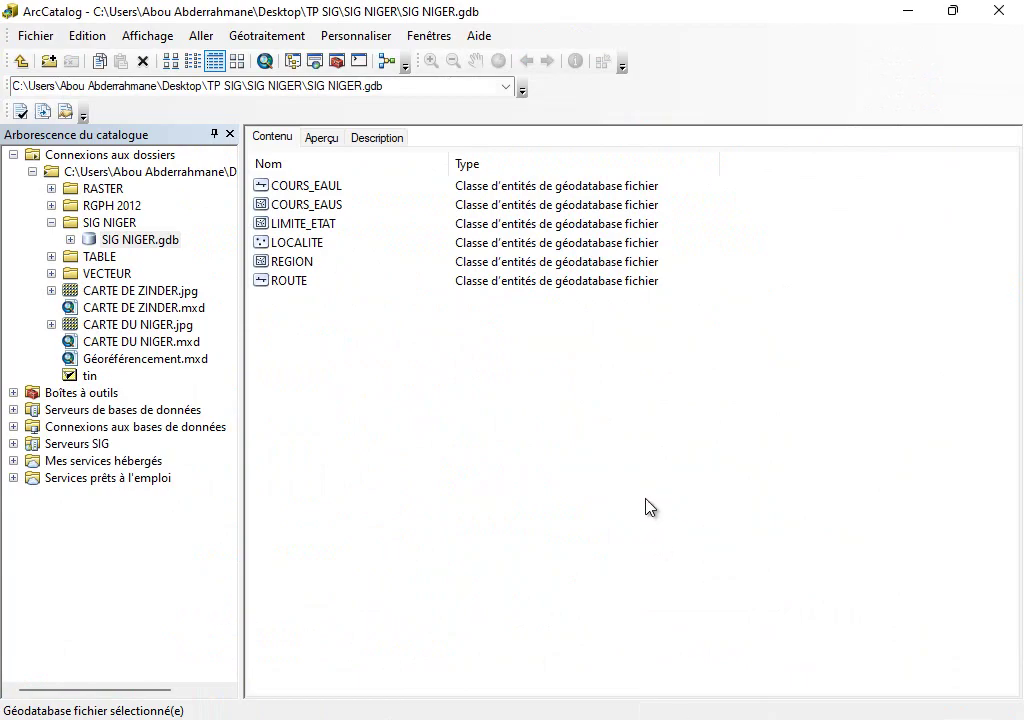